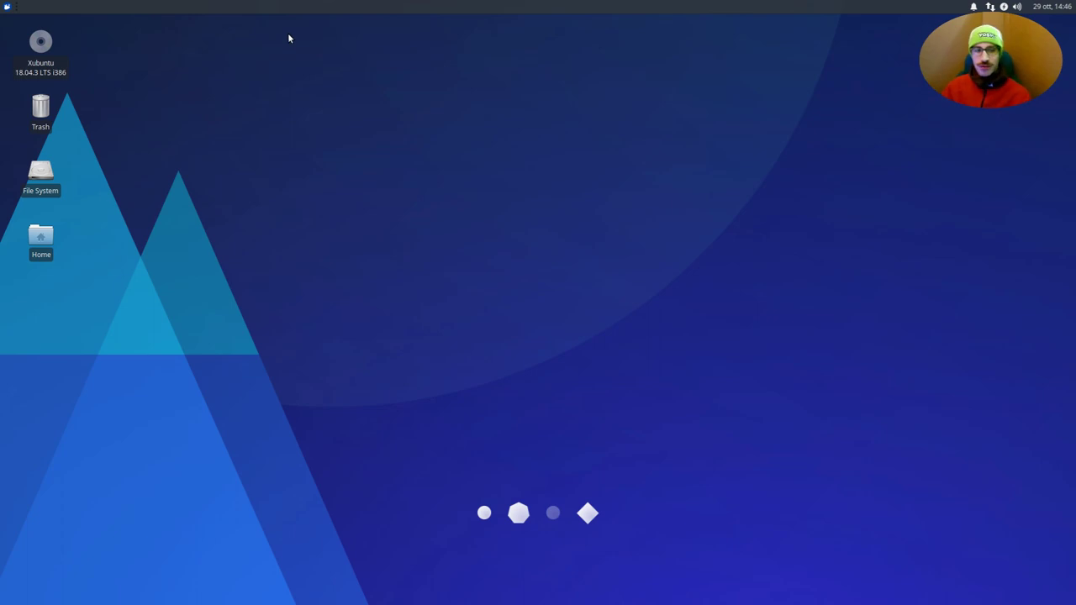
- Open a new terminal window from the applications menu and move it up and left
drag(93, 37, 1, 86)
click(1, 87)
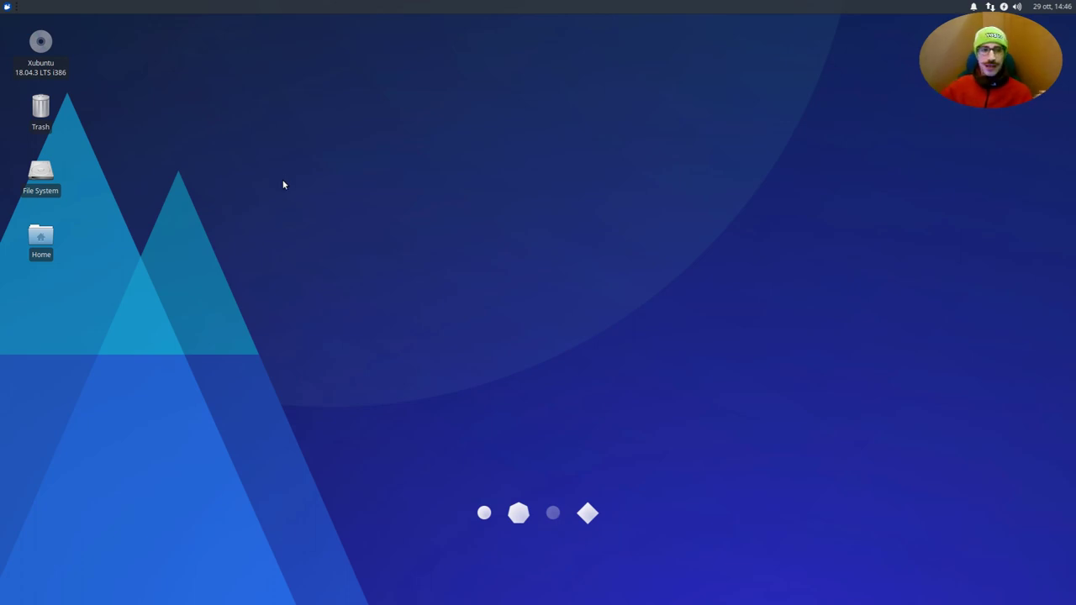
click(5, 5)
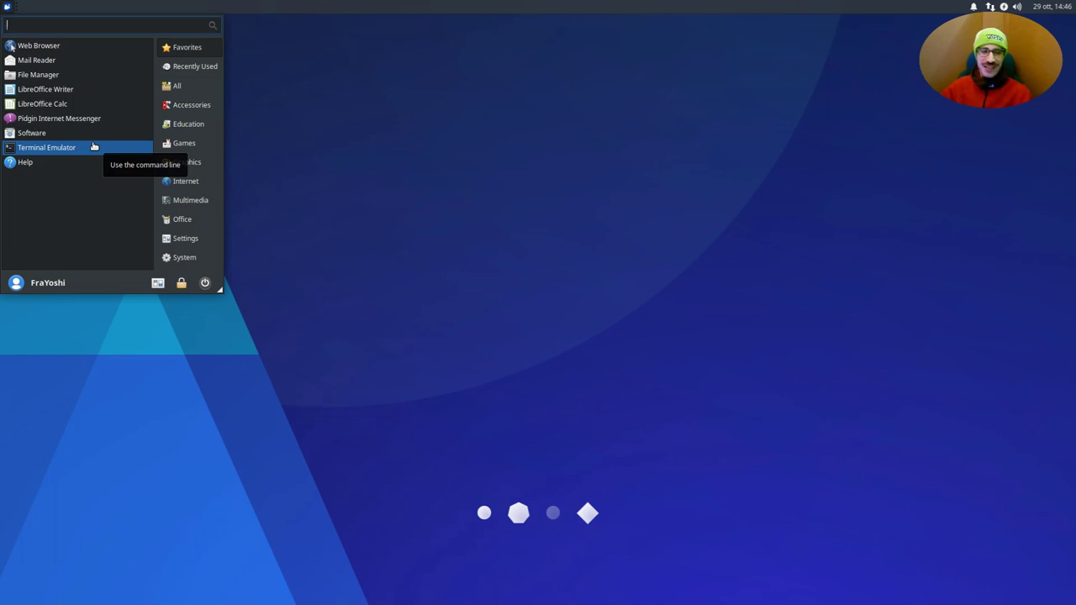
click(94, 147)
drag(431, 200, 414, 148)
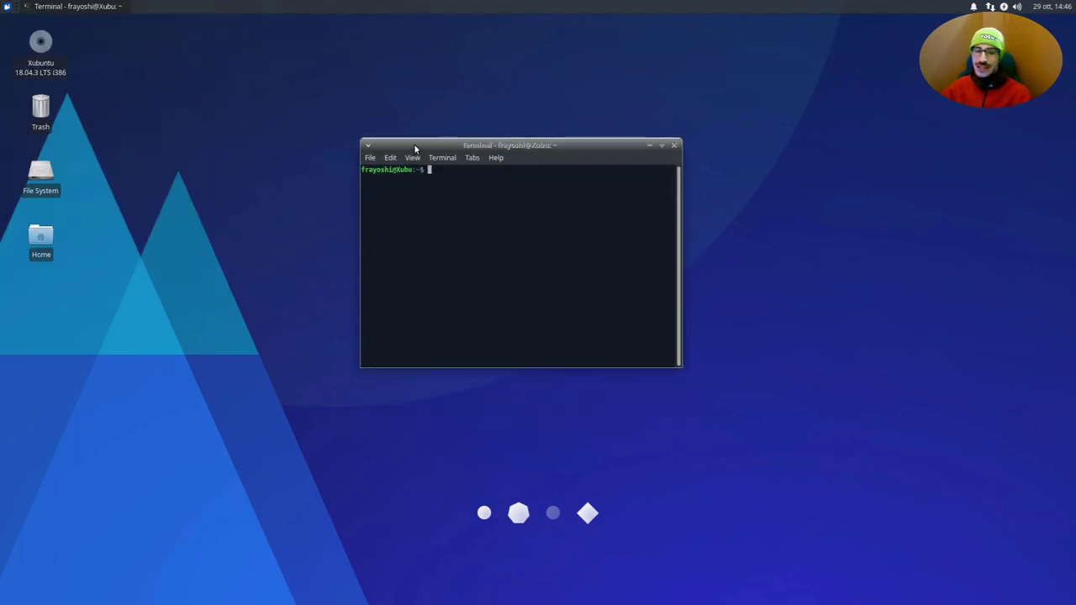
- Run 'sudo apt install synaptic' and enter the admin password to install Synaptic
text(sudo)
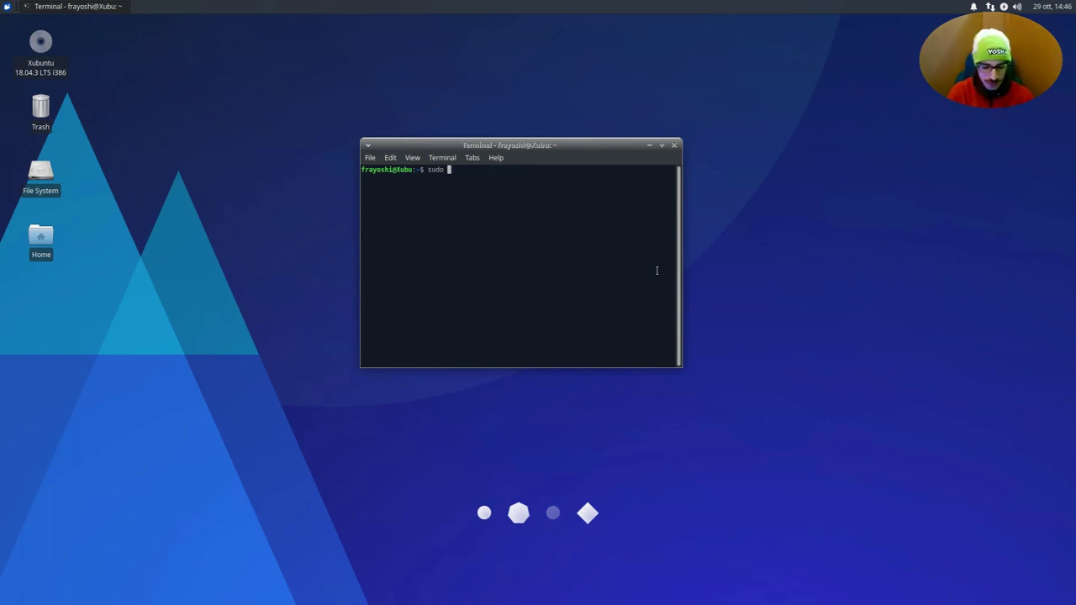
text( apt)
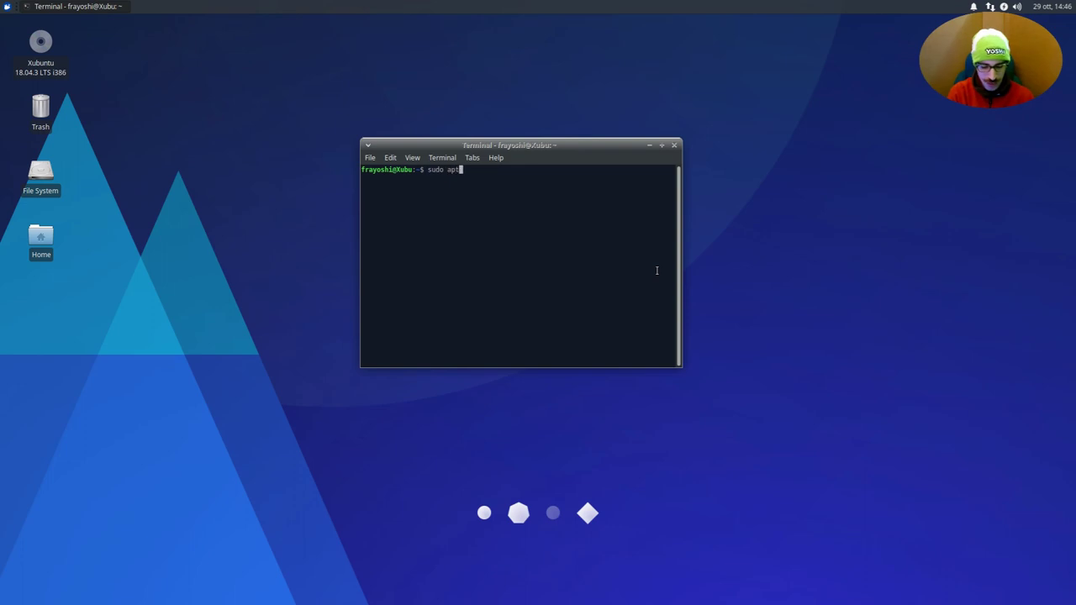
text( install sy)
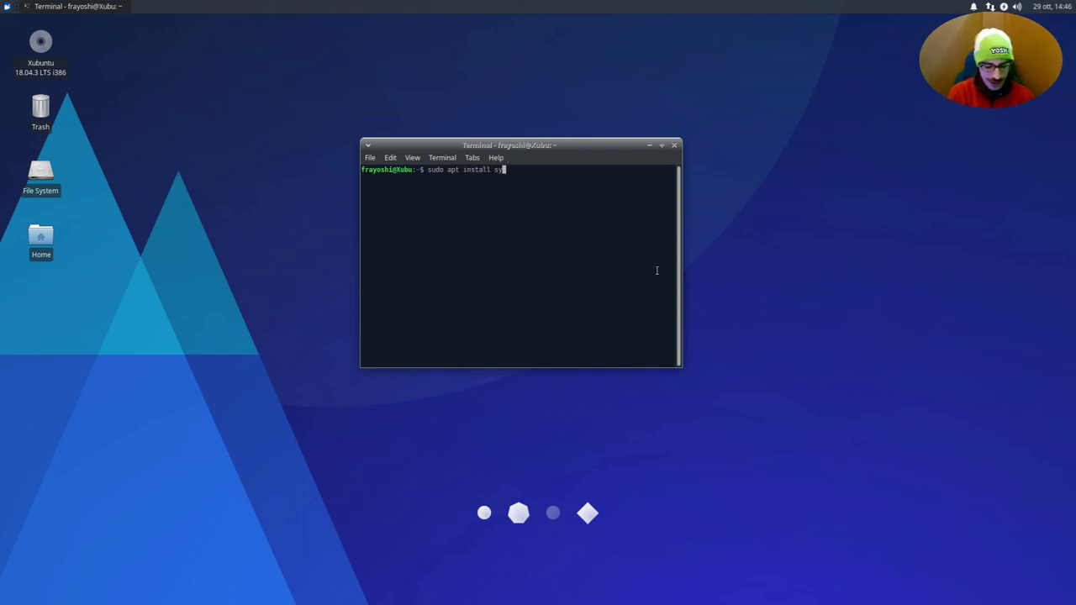
text(naptic)
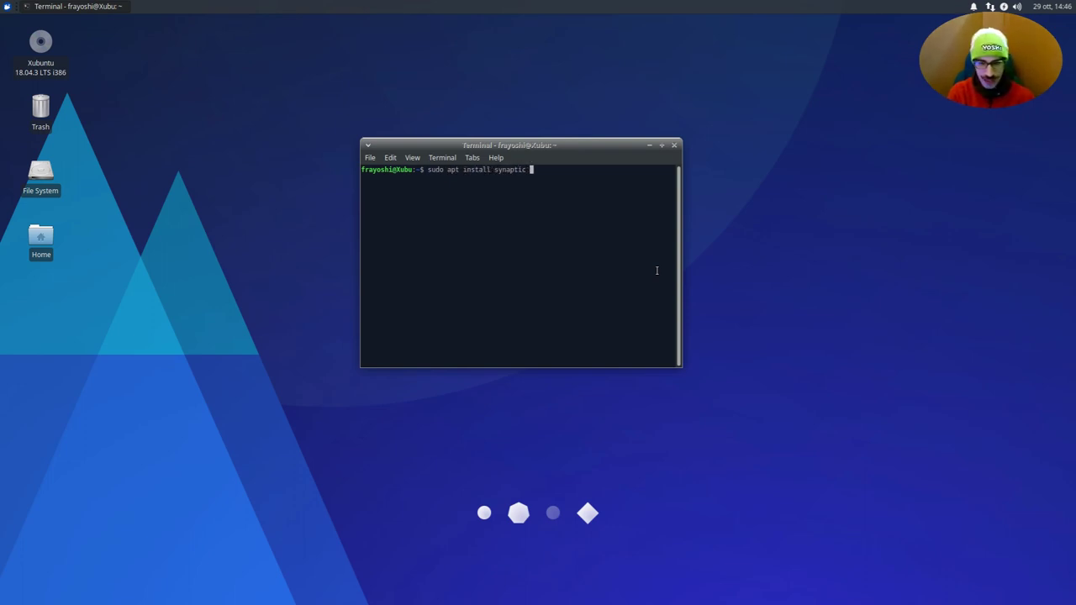
key(Return)
key(Return)
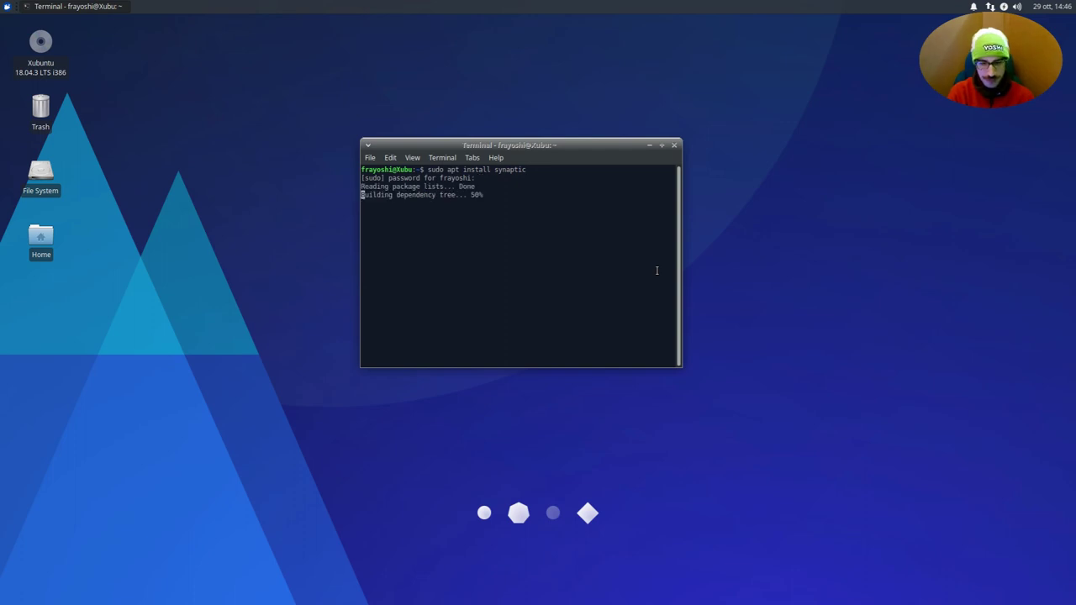
key(Return)
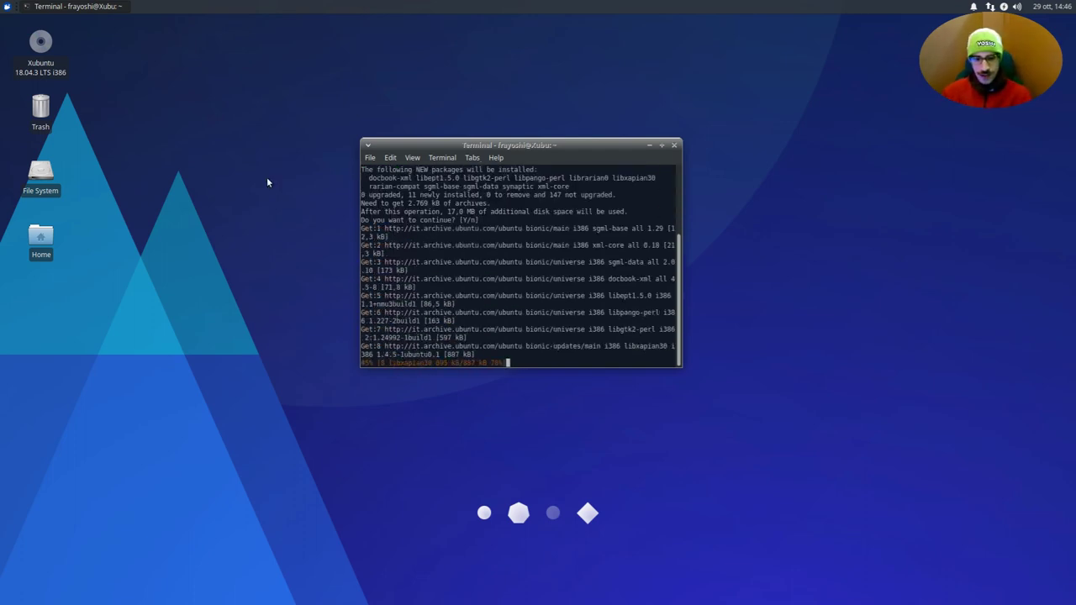
click(2, 8)
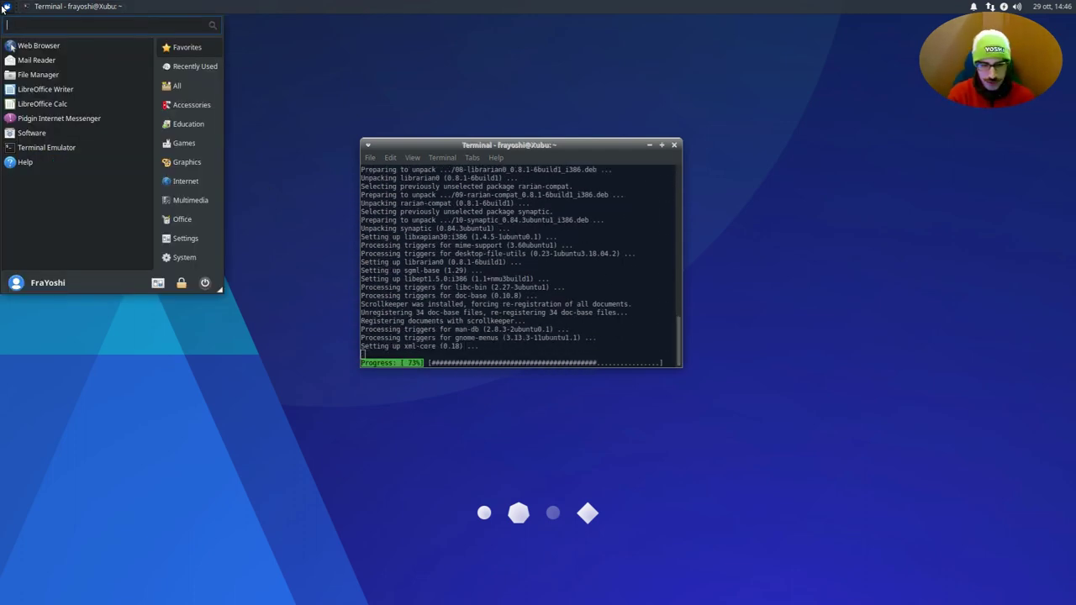
click(3, 8)
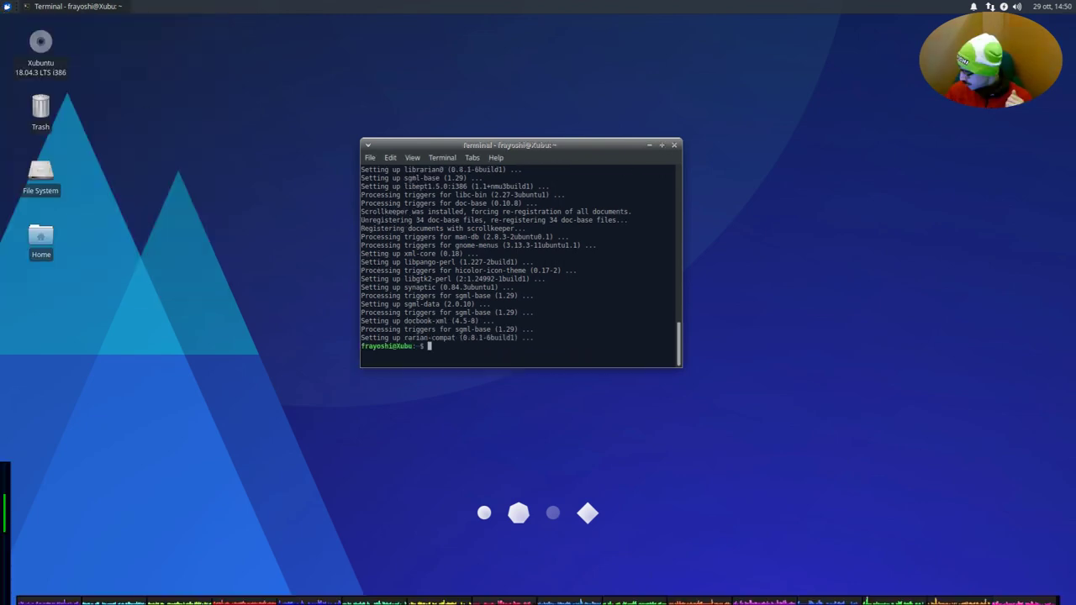
click(3, 6)
- Launch Synaptic Package Manager from a 'synap' menu search, authenticating with the admin password
text(synap)
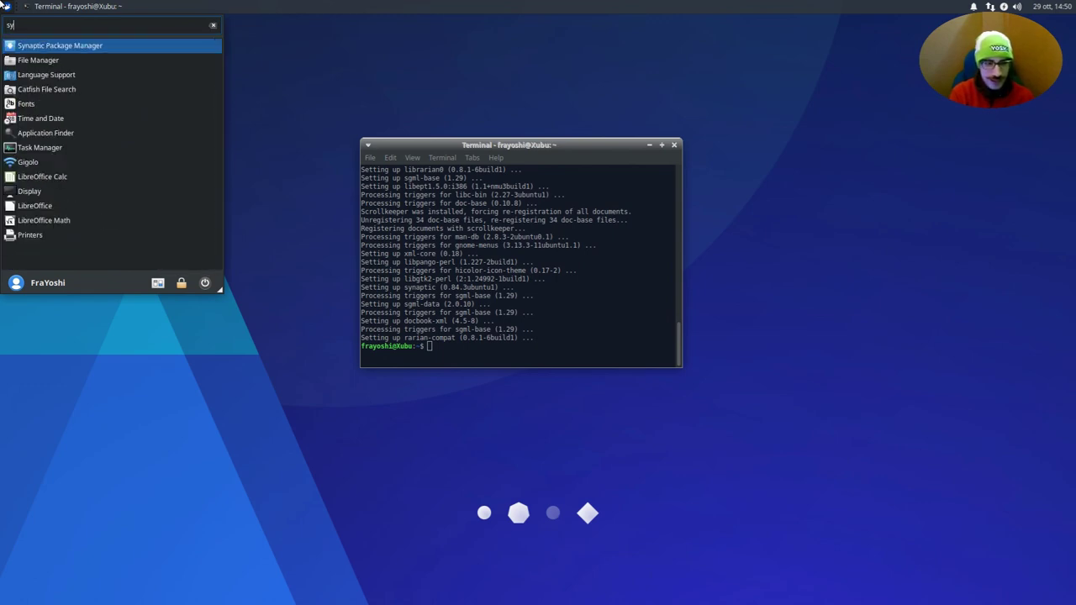
key(Return)
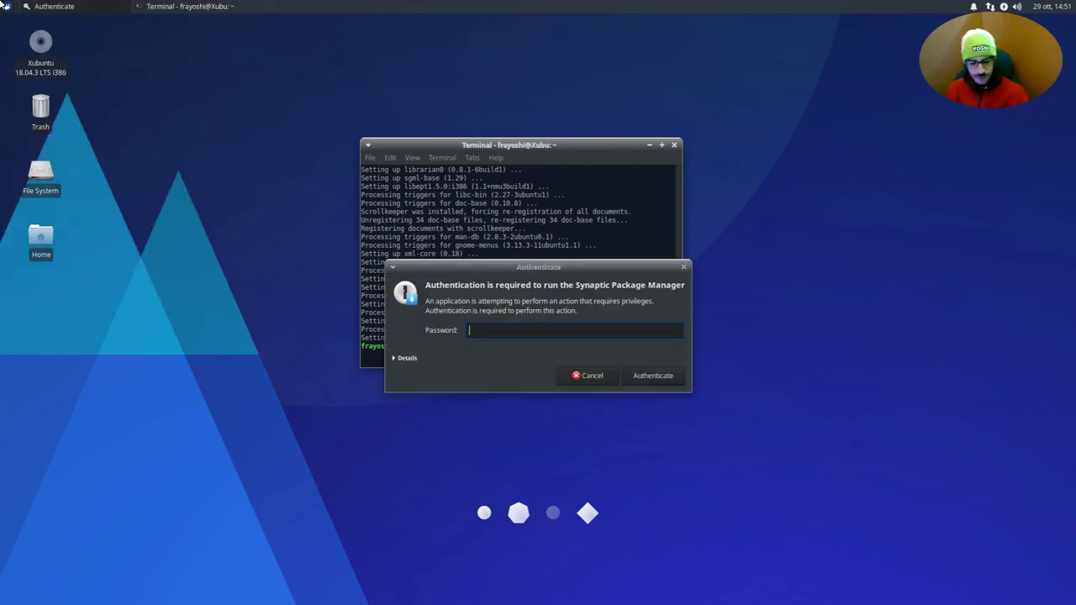
text(•••)
key(Return)
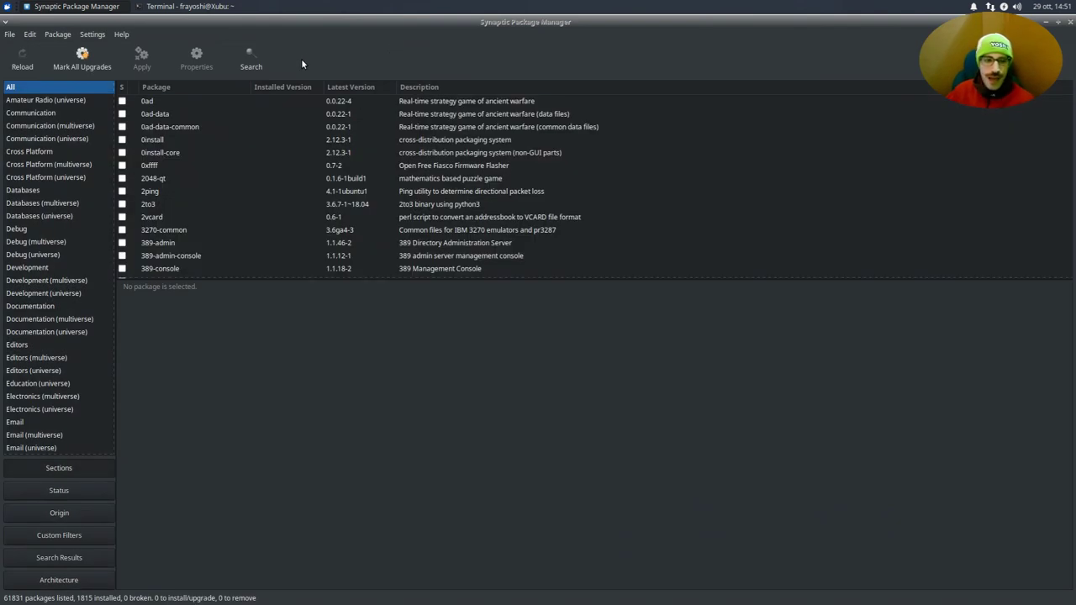
- Search packages for 'fcitx', trimming '-mozc' from the typed term 'fcitx-mozc'
click(262, 72)
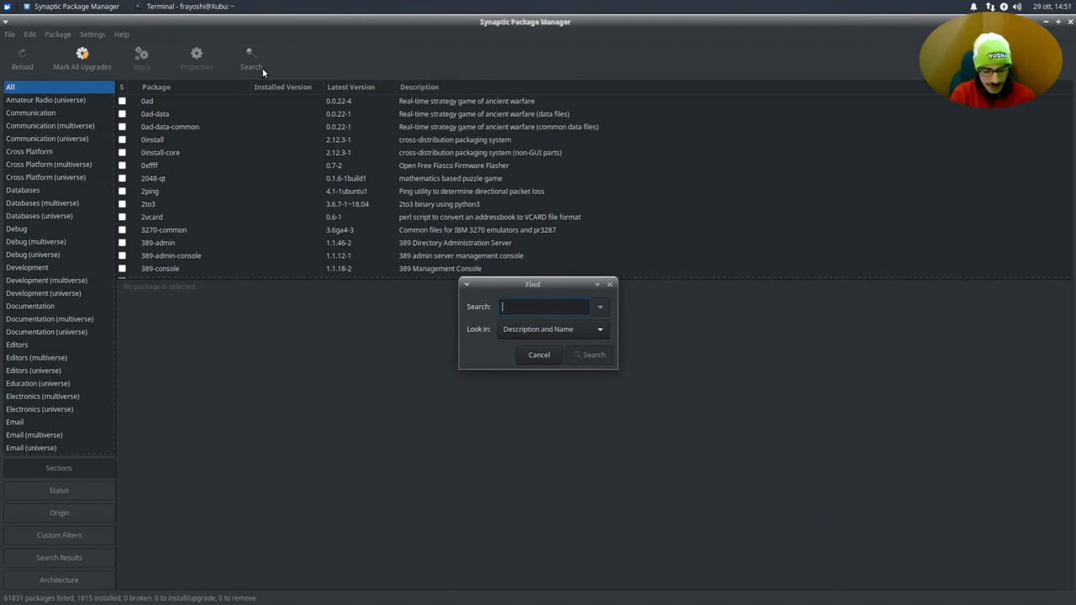
text(fcitx)
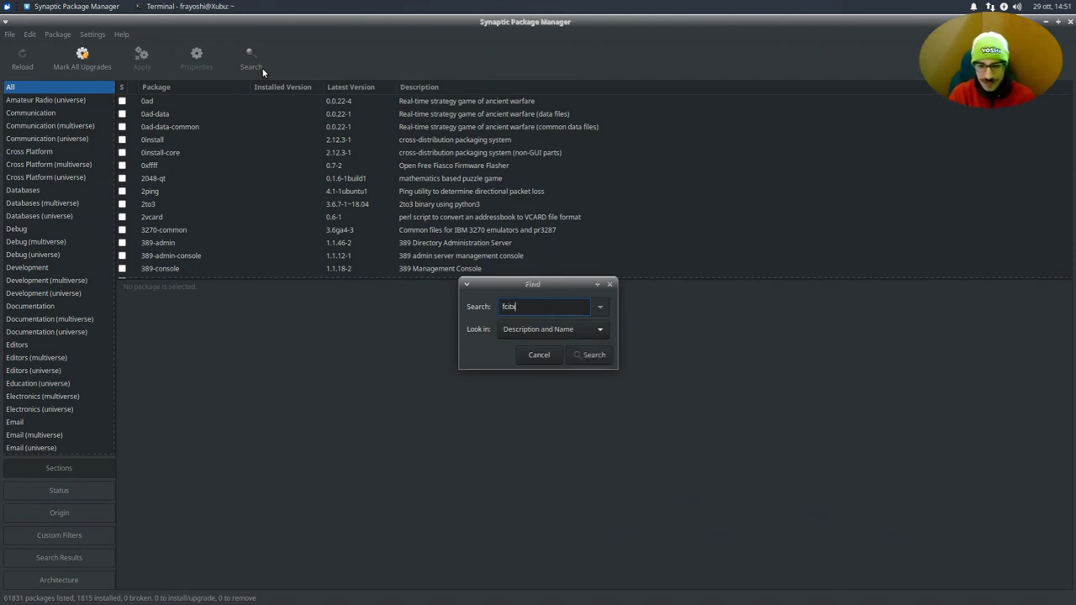
text(-)
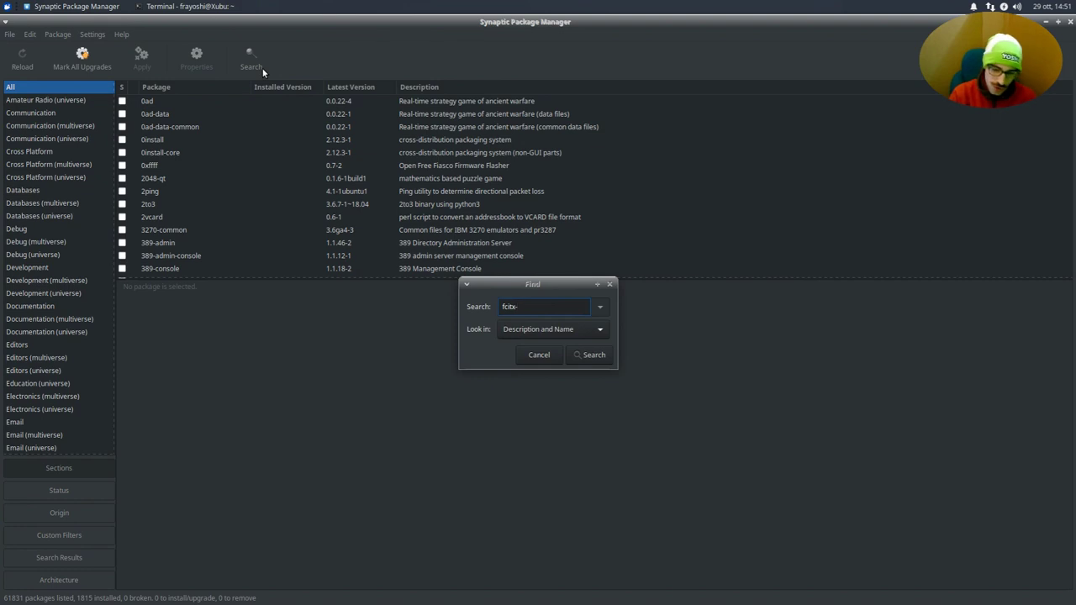
text(mozc)
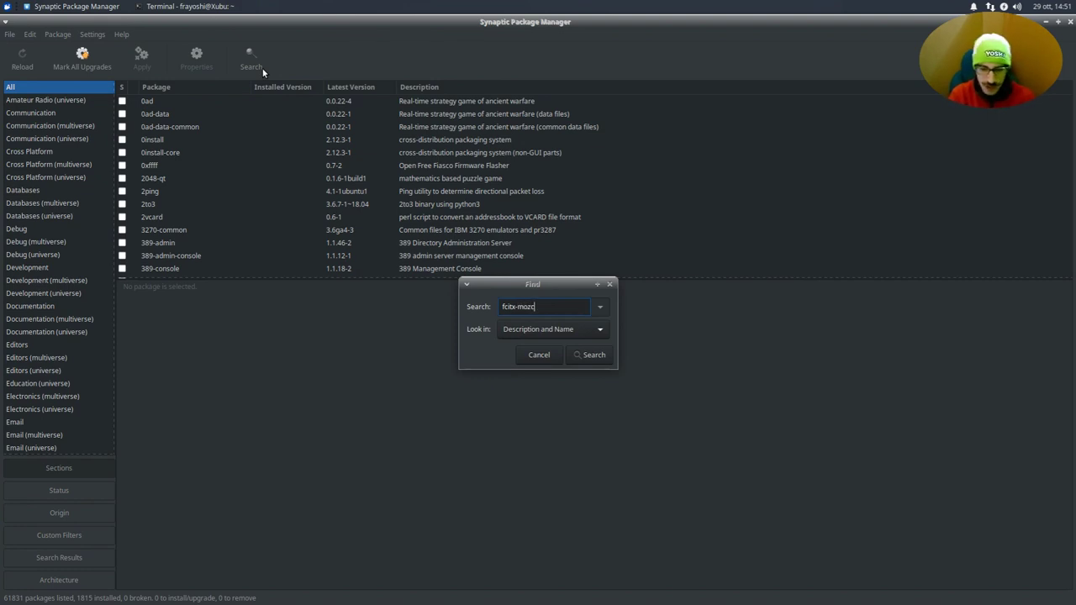
key(Home)
key(ctrl+shift+Right)
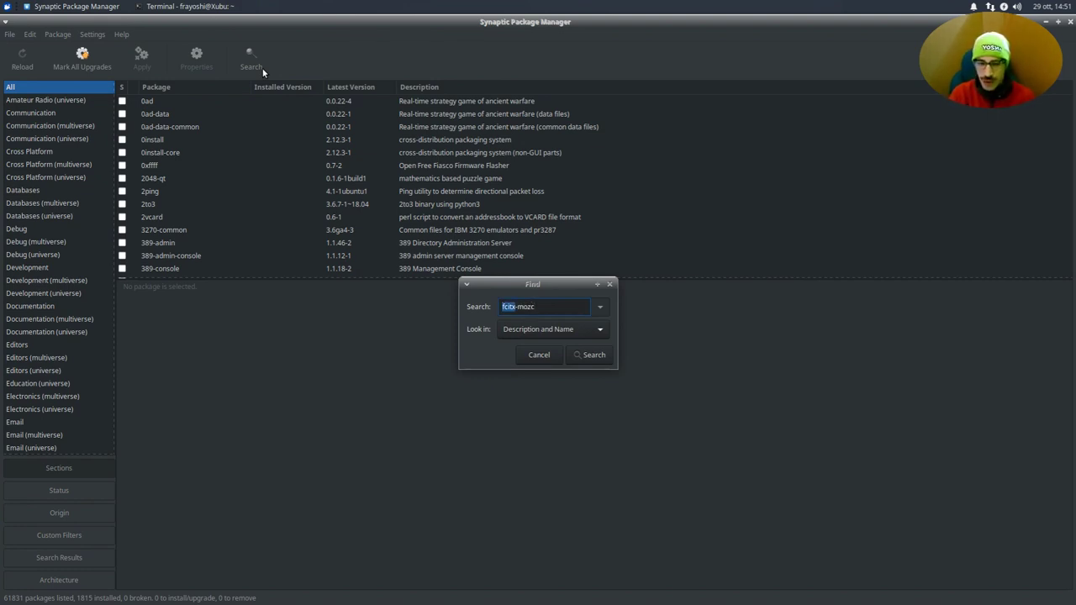
key(Right)
key(ctrl+shift+Right)
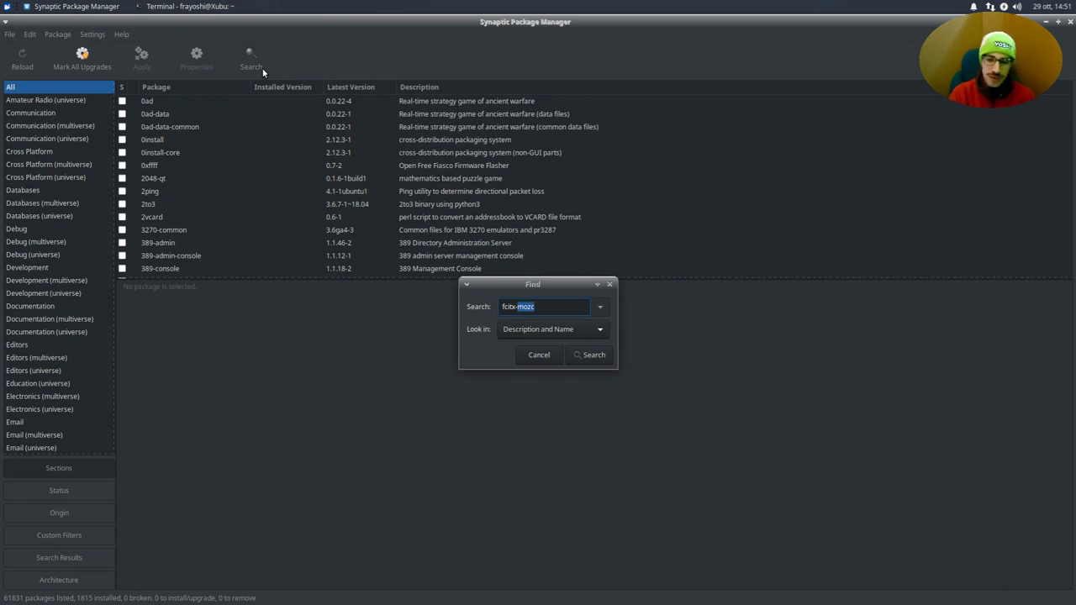
key(Right)
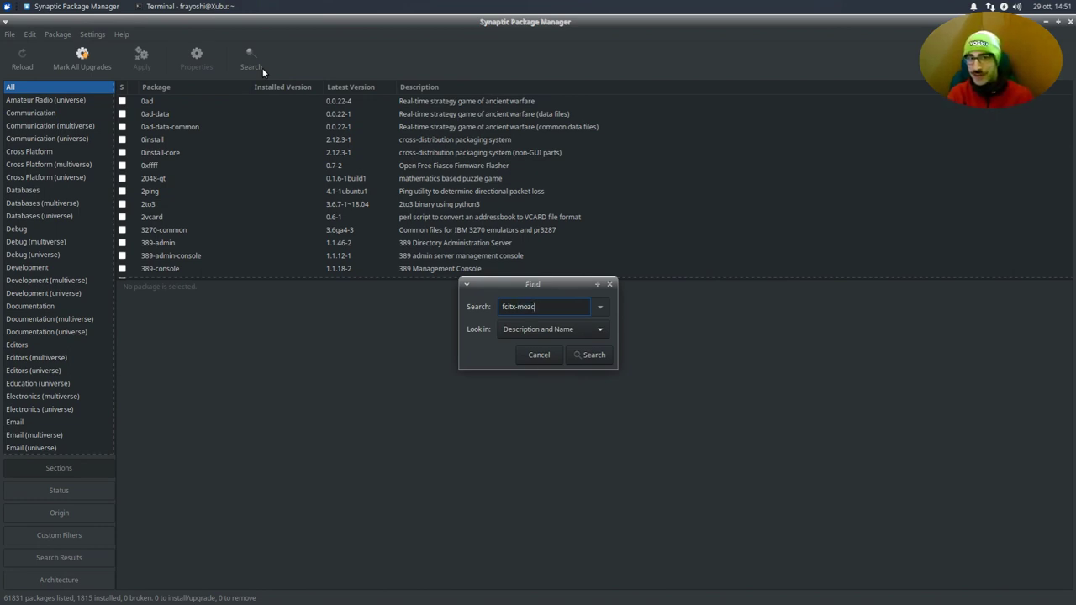
key(BackSpace)
key(BackSpace)
key(BackSpace)
key(BackSpace)
key(BackSpace)
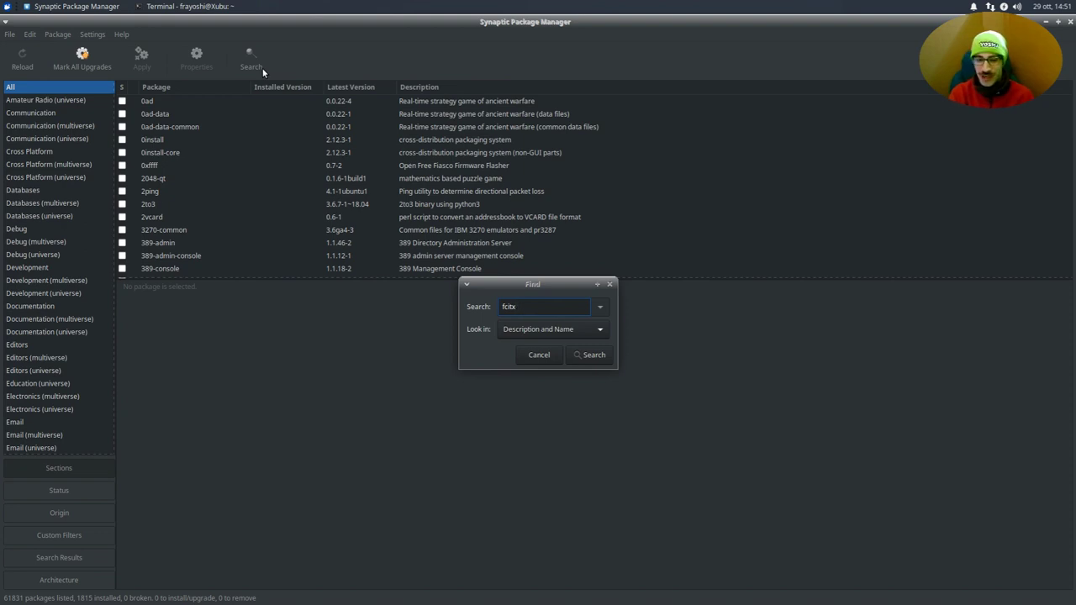
key(Return)
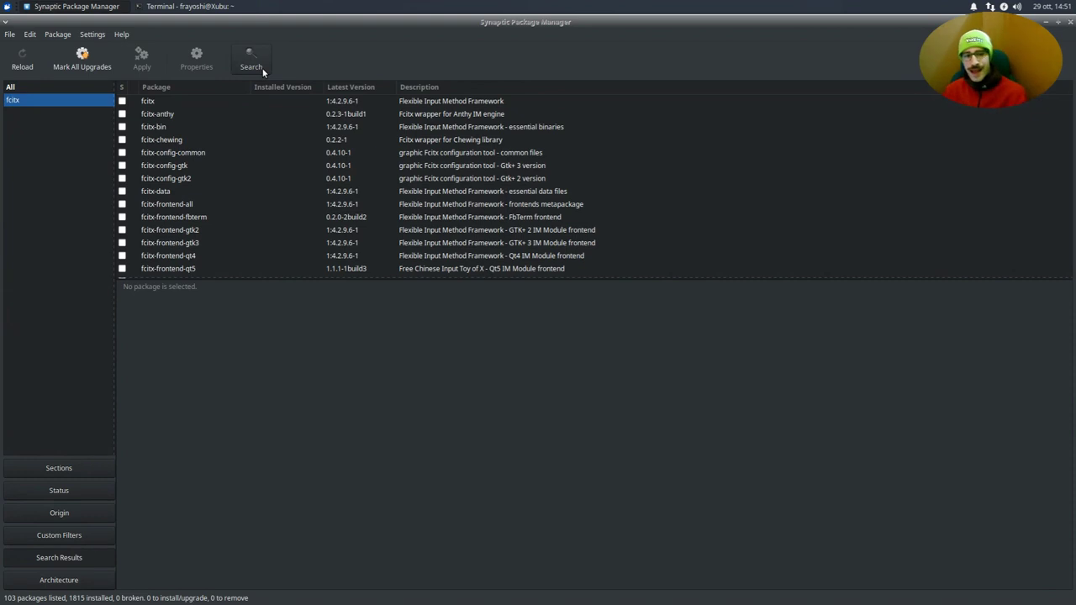
- Mark fcitx-mozc for installation and accept its required extra packages
scroll(237, 183, down, 15)
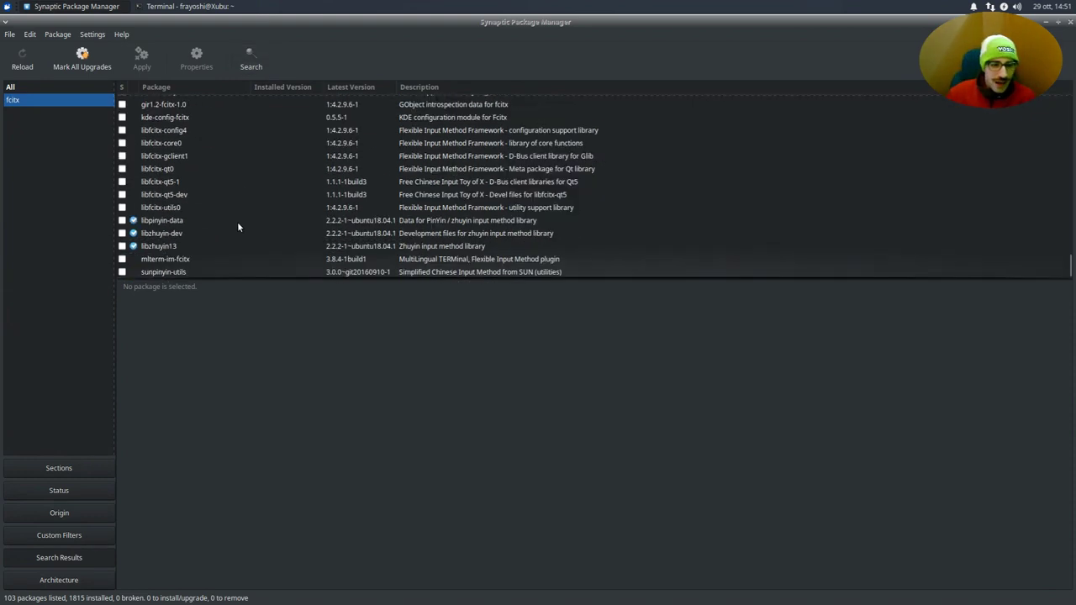
scroll(219, 175, up, 15)
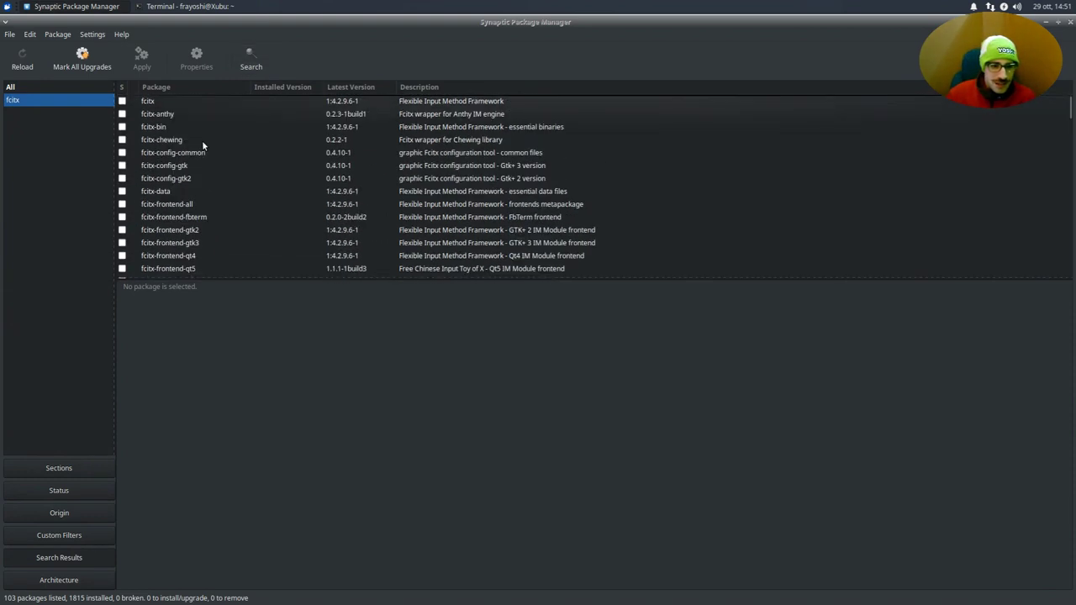
scroll(200, 139, down, 5)
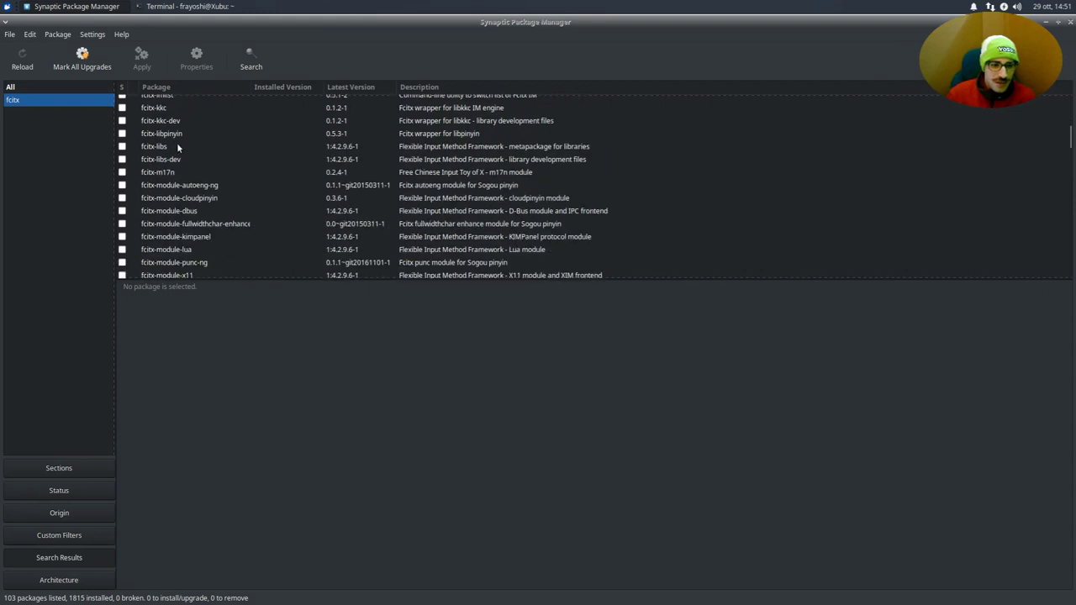
scroll(178, 145, down, 5)
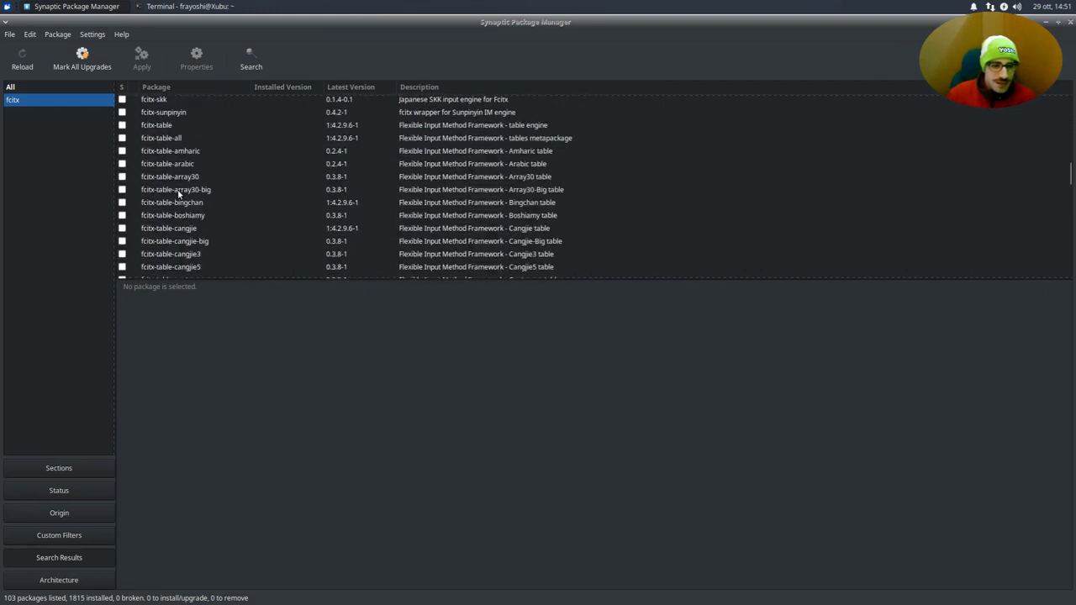
scroll(178, 189, down, 3)
scroll(168, 179, down, 4)
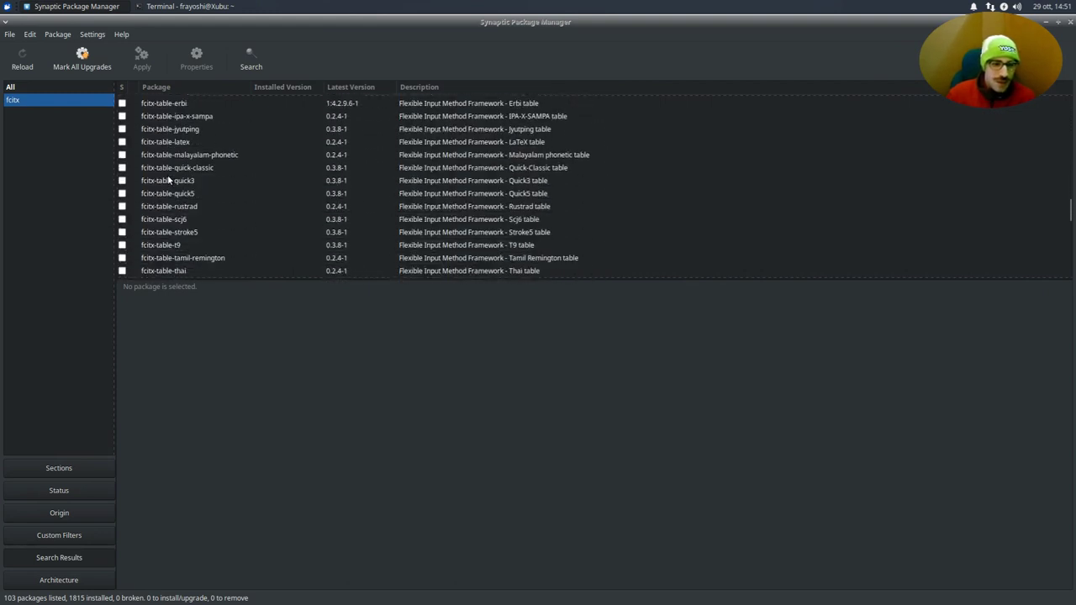
scroll(169, 179, up, 9)
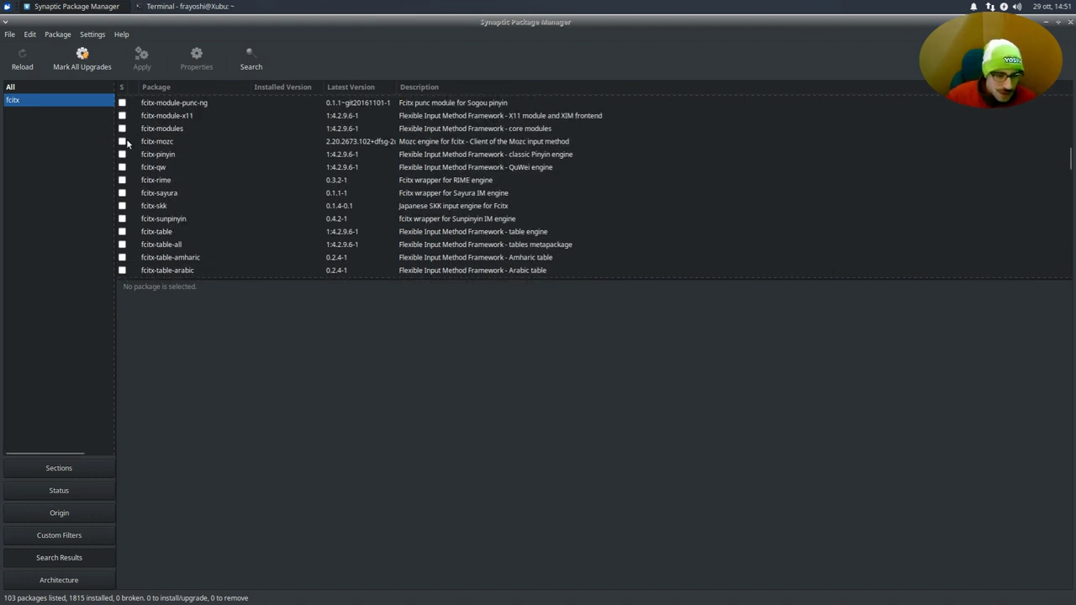
click(126, 143)
click(189, 161)
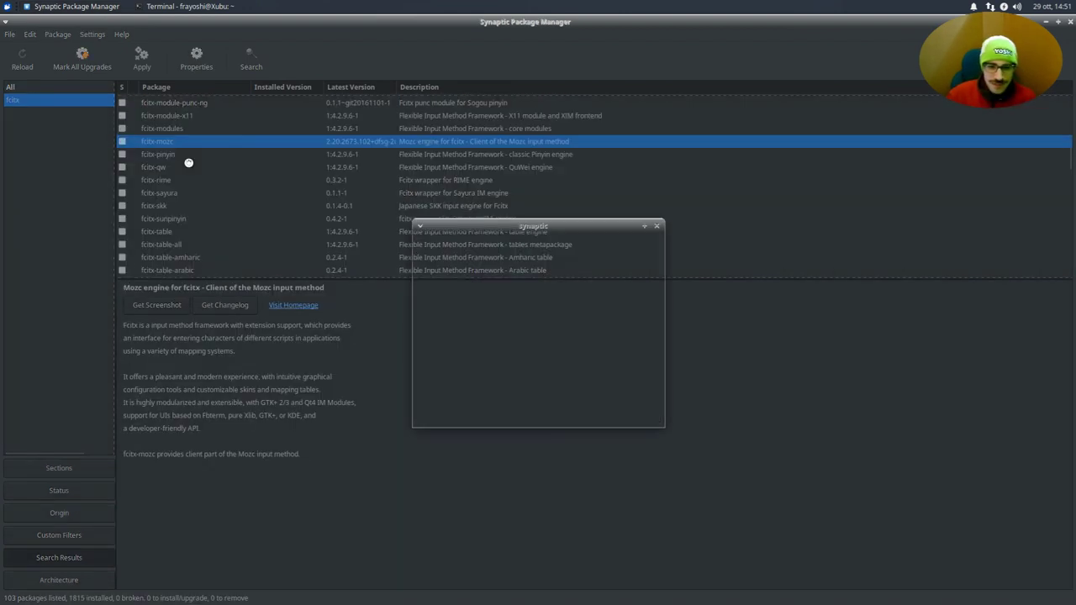
scroll(498, 309, down, 5)
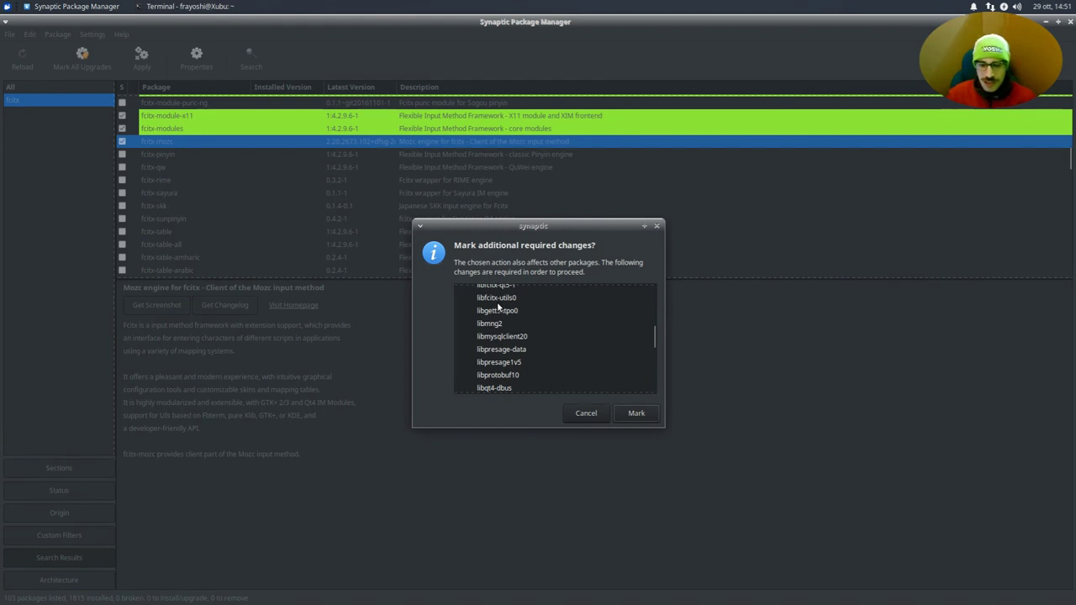
scroll(617, 352, down, 5)
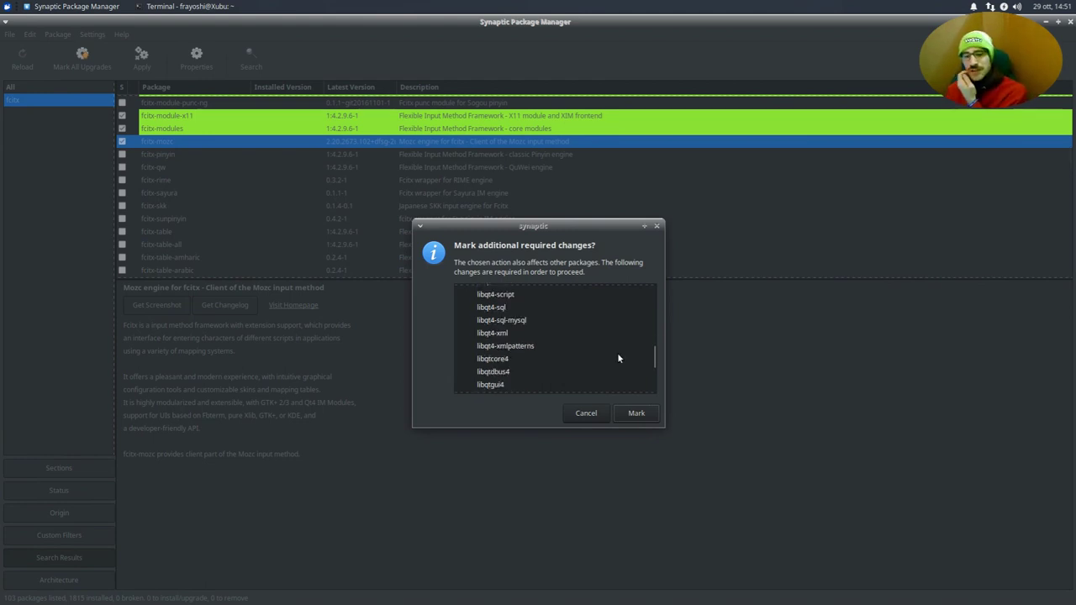
click(640, 413)
- Mark fcitx-sunpinyin for installation and accept its required extra packages
key(Down)
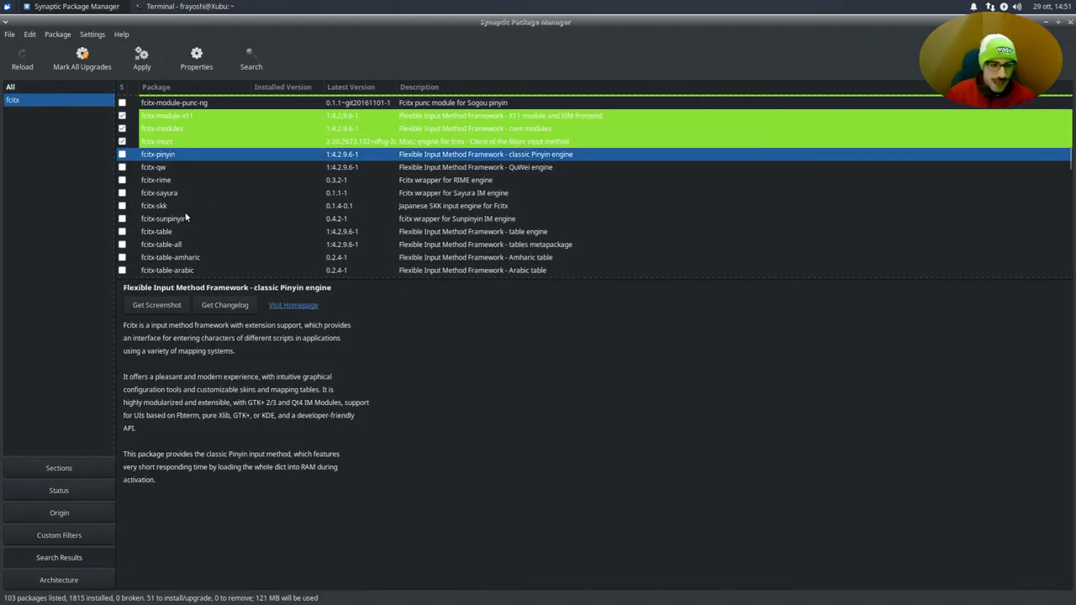
click(184, 219)
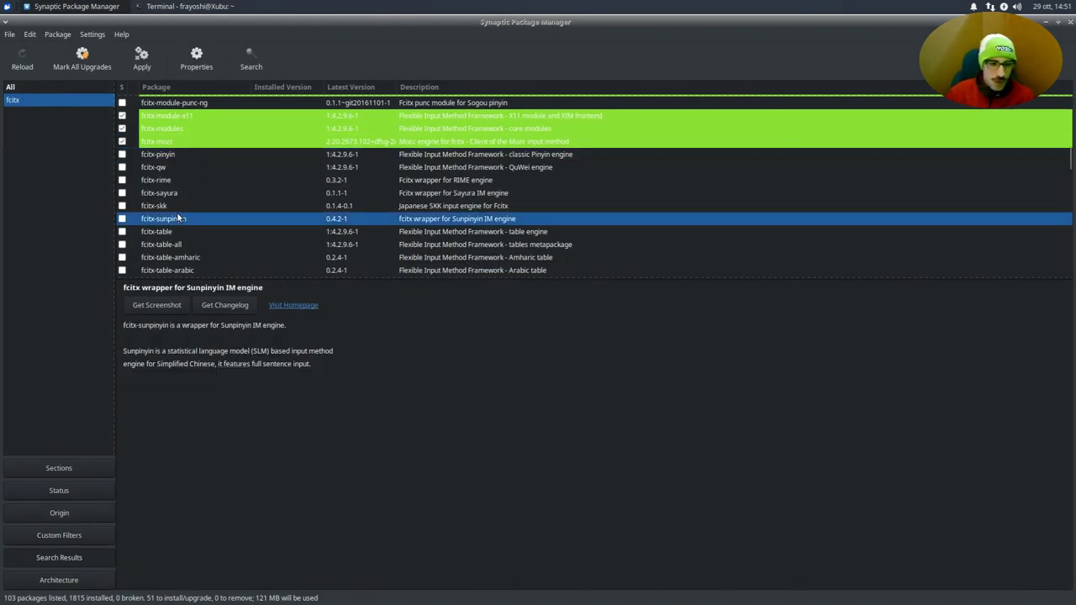
click(122, 221)
click(239, 243)
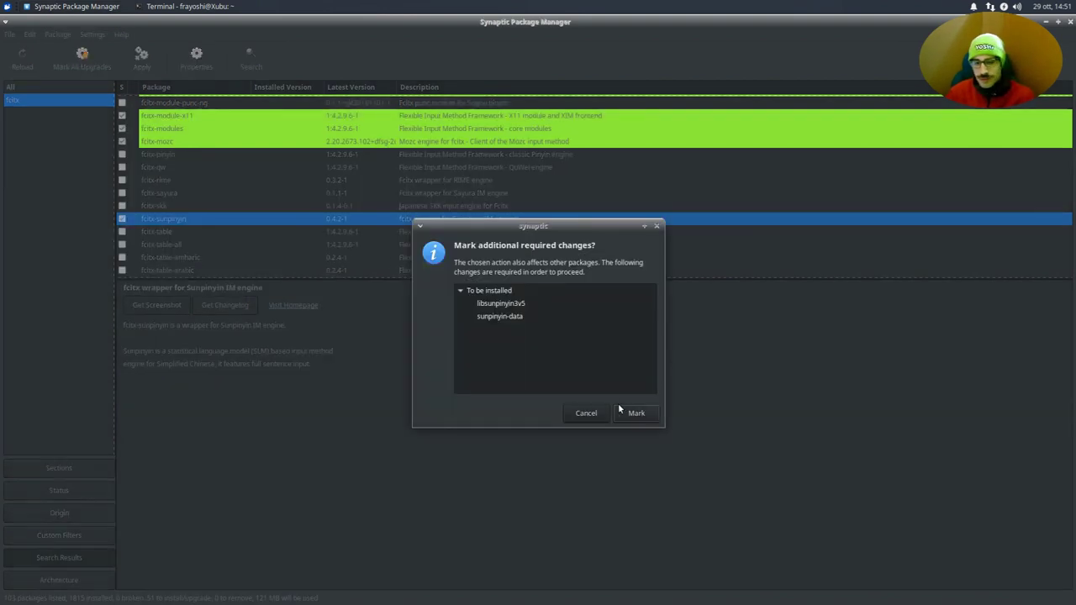
click(623, 412)
- Inspect the fcitx-table and fcitx-rime details, then select fcitx-hangul
click(185, 228)
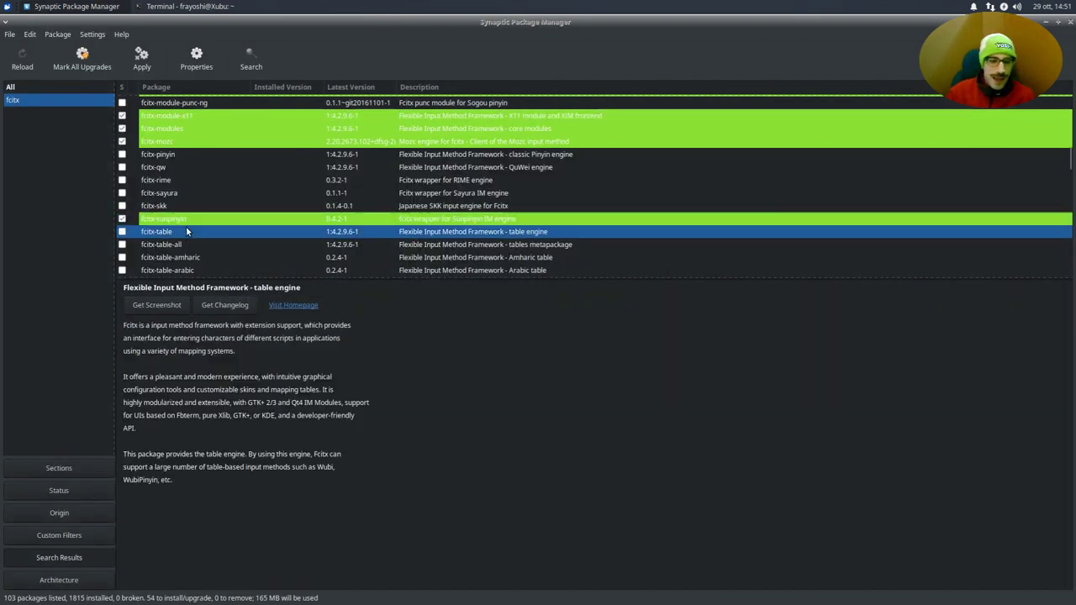
click(180, 178)
scroll(179, 177, up, 5)
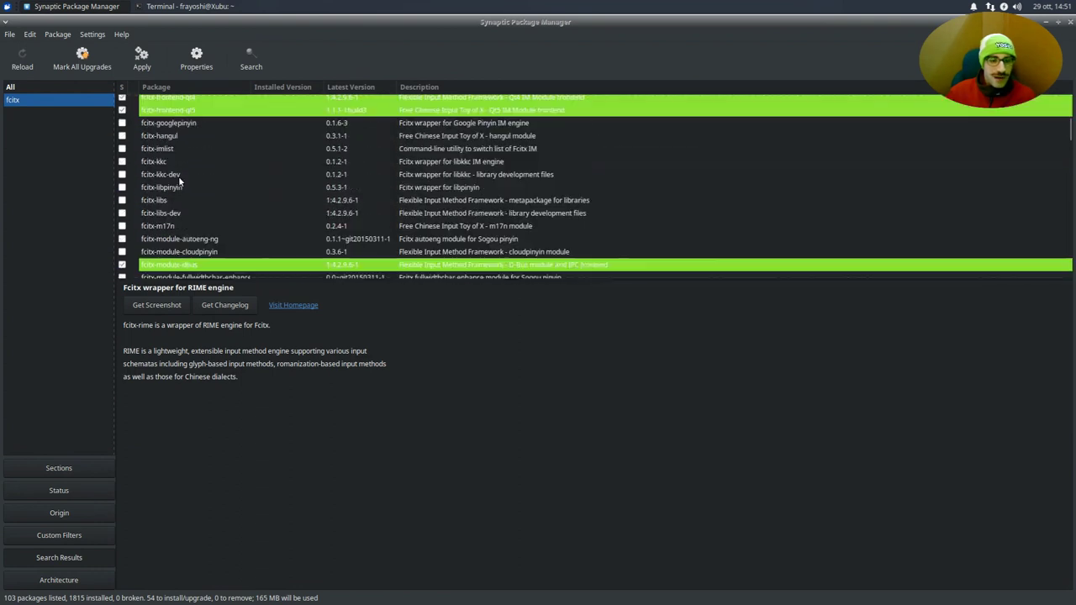
scroll(178, 176, up, 2)
scroll(180, 178, down, 1)
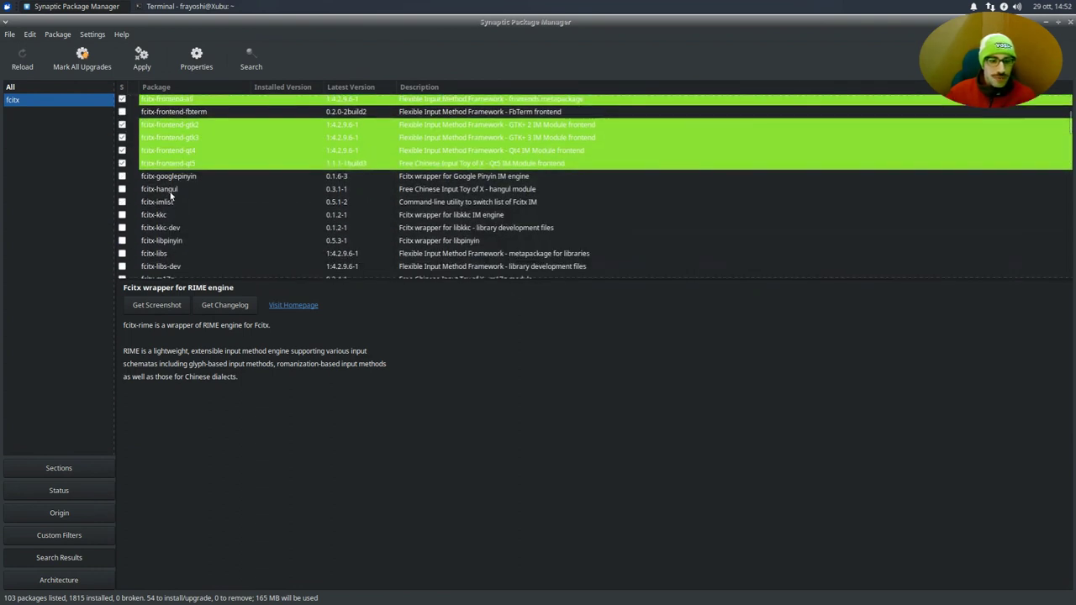
click(168, 192)
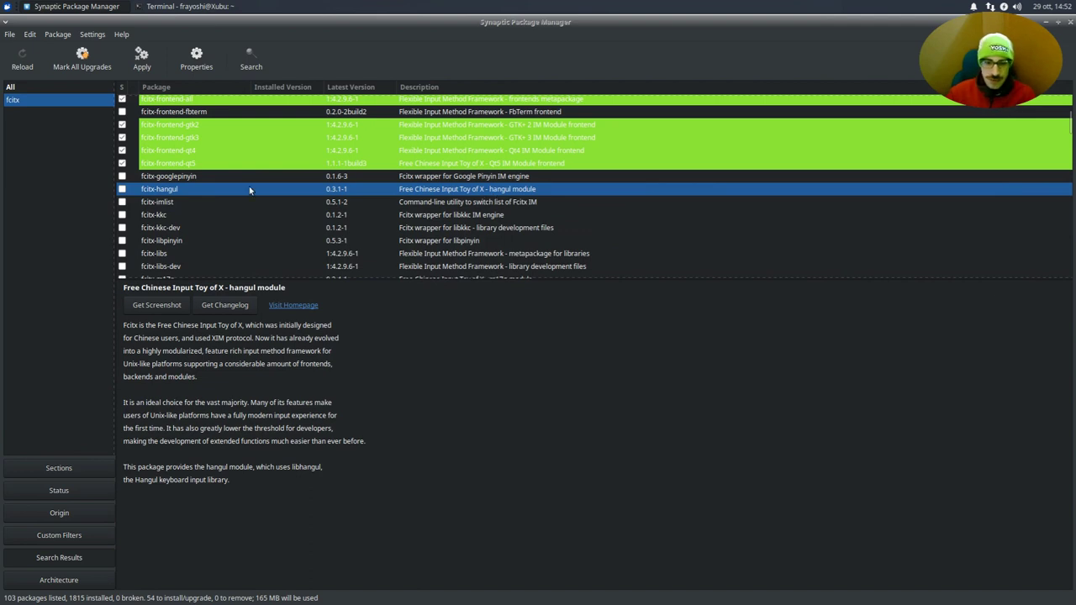
- Mark fcitx-hangul for installation and accept its required extra packages
click(122, 189)
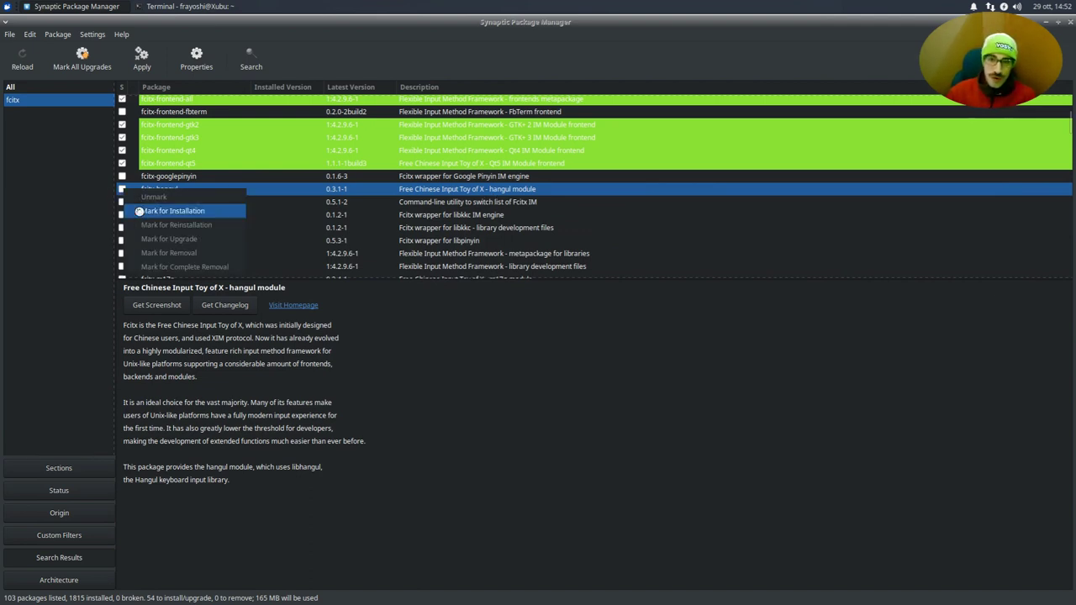
click(172, 211)
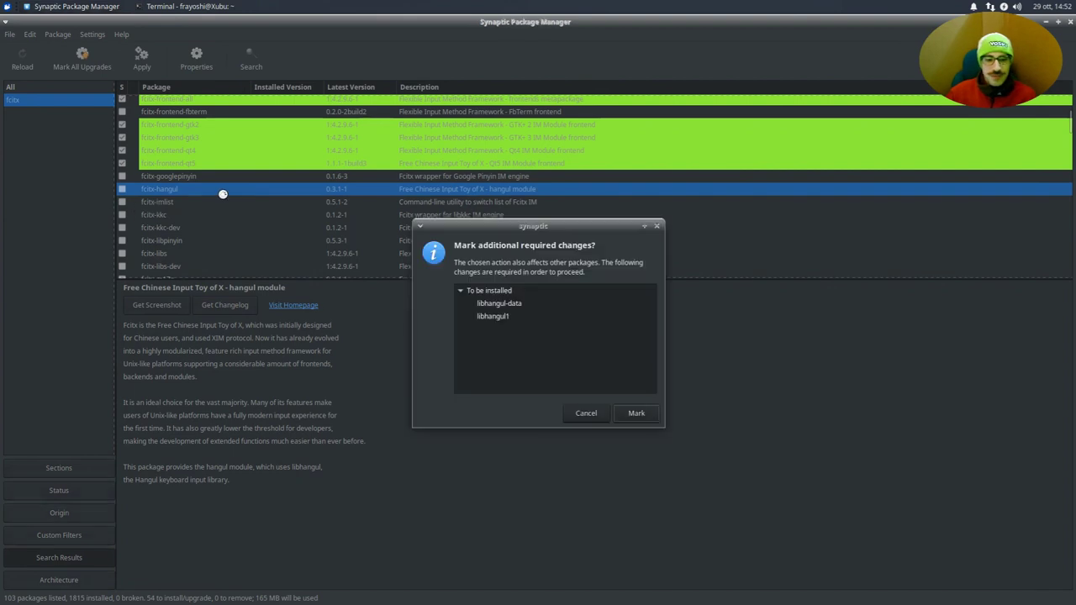
click(637, 414)
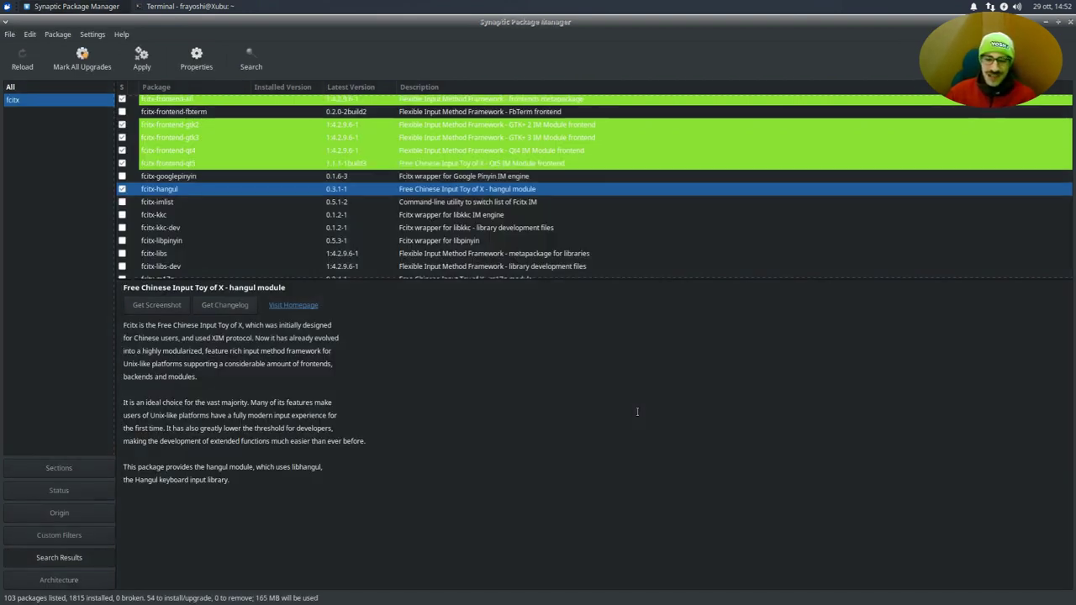
scroll(210, 147, down, 10)
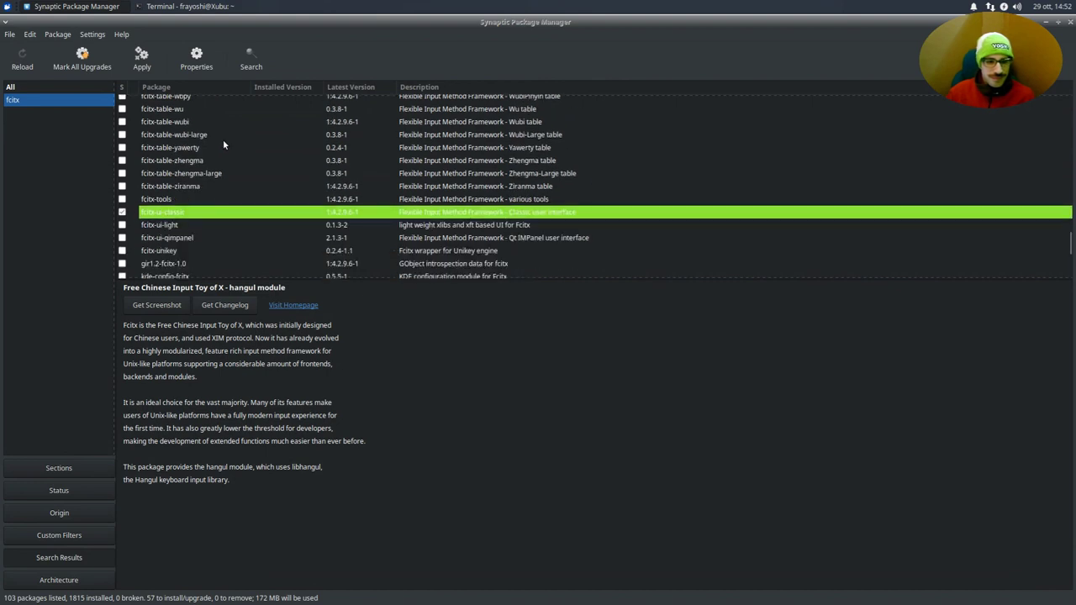
scroll(220, 137, up, 8)
scroll(219, 139, up, 3)
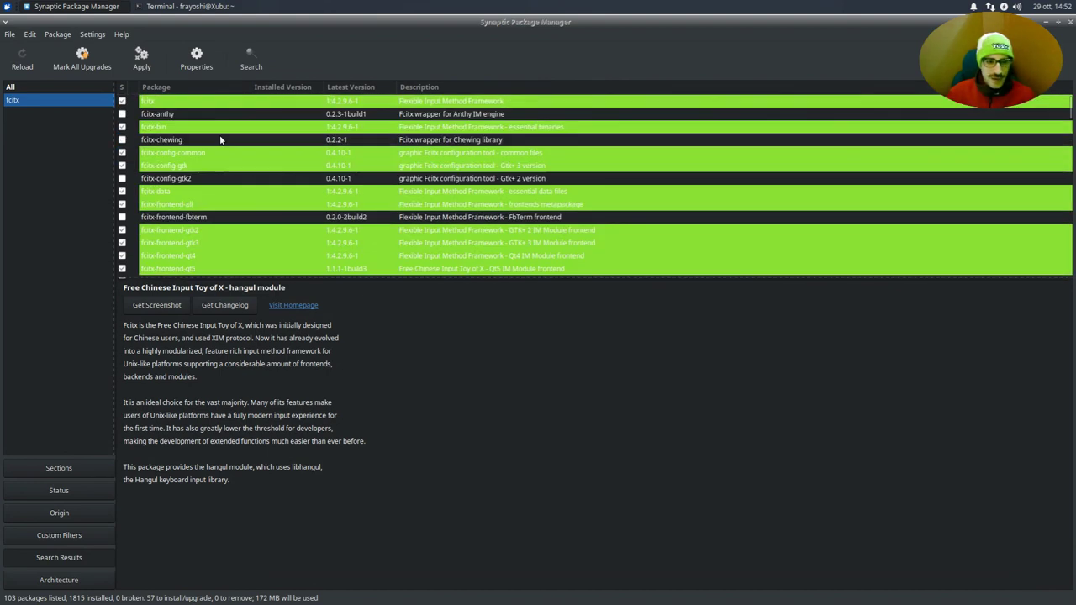
- Review fcitx-chewing, fcitx-modules, libfcitx-utils0, libfcitx-core0 and libfcitx-qt5-1 package details
click(220, 140)
scroll(222, 147, down, 6)
click(223, 152)
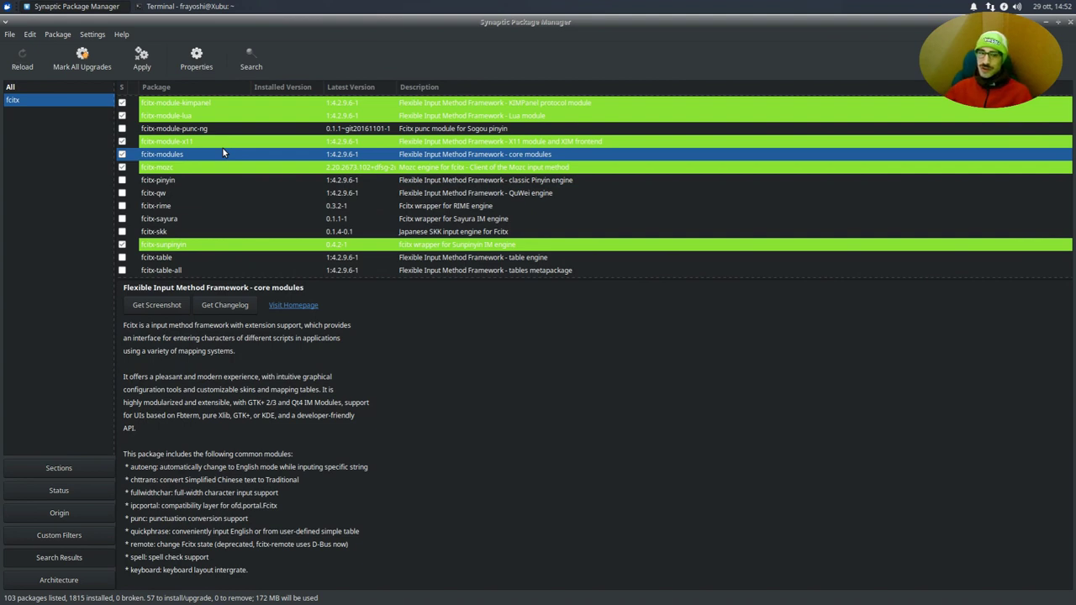
scroll(222, 147, down, 2)
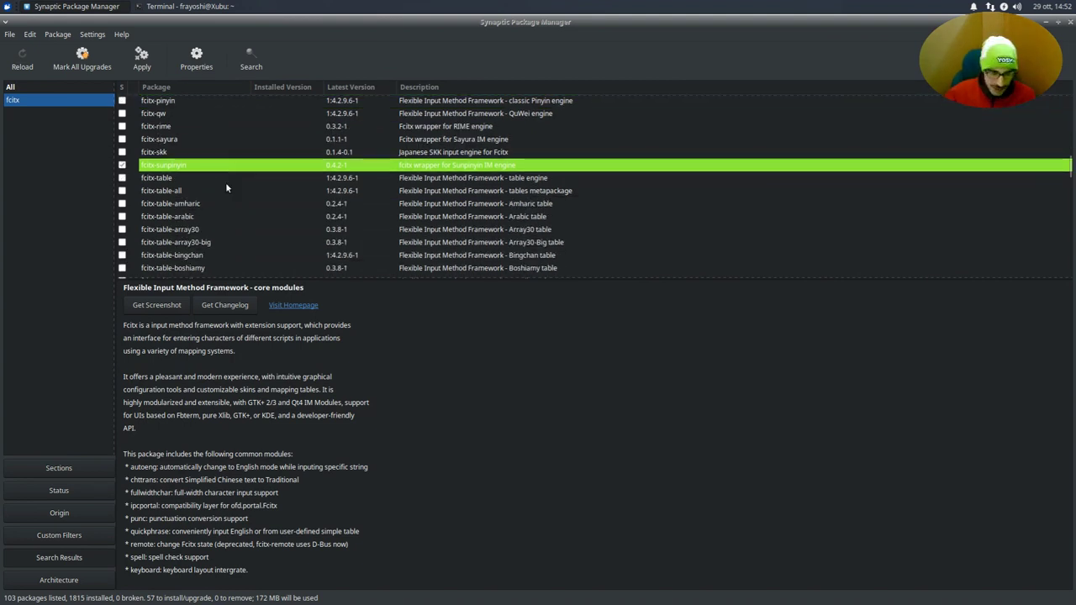
scroll(225, 181, down, 10)
click(187, 207)
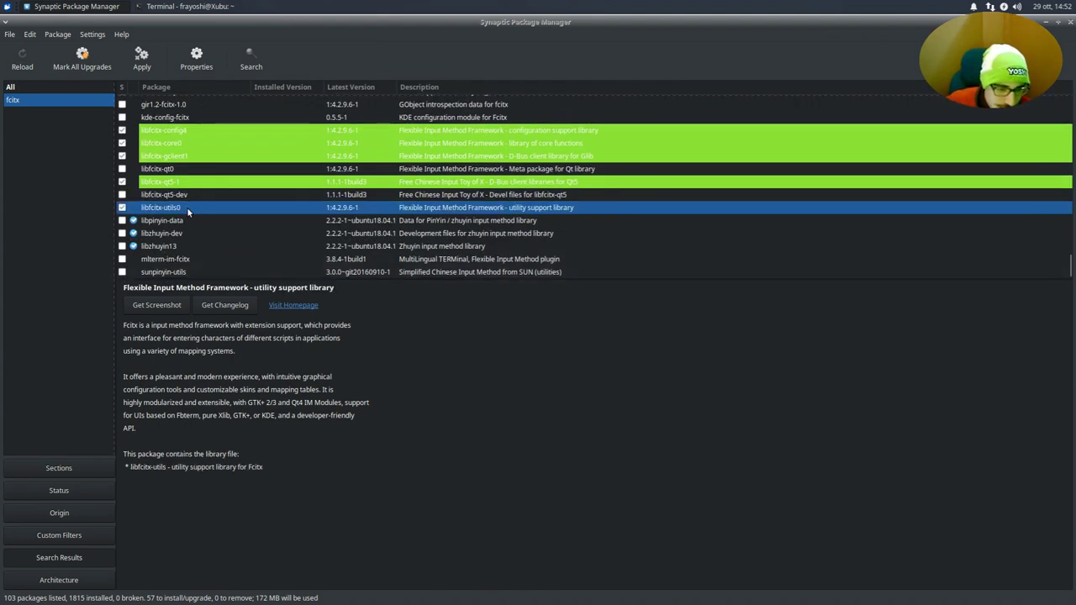
click(182, 145)
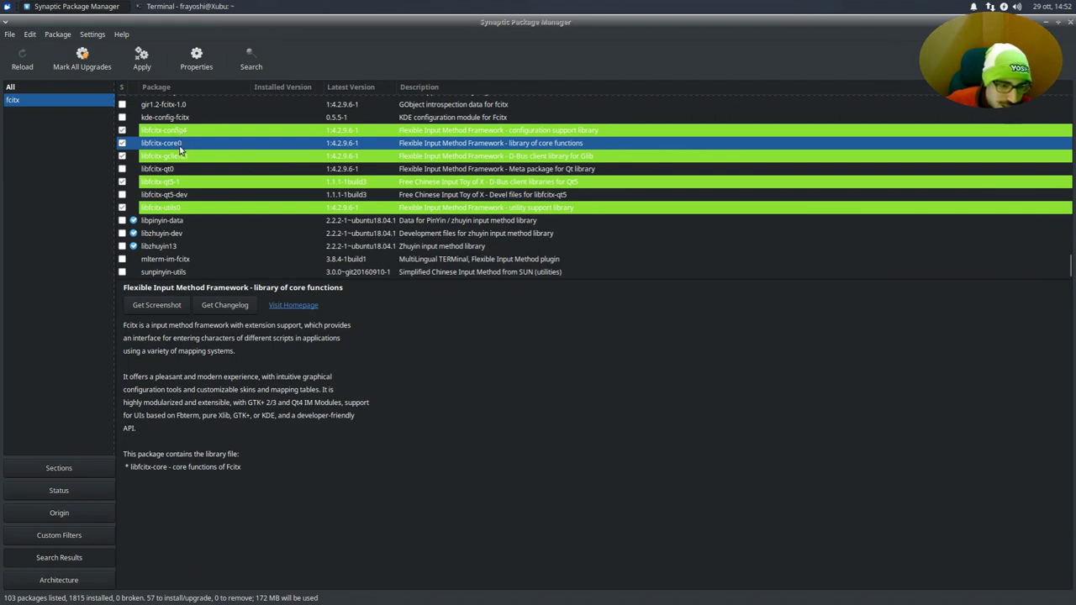
click(180, 183)
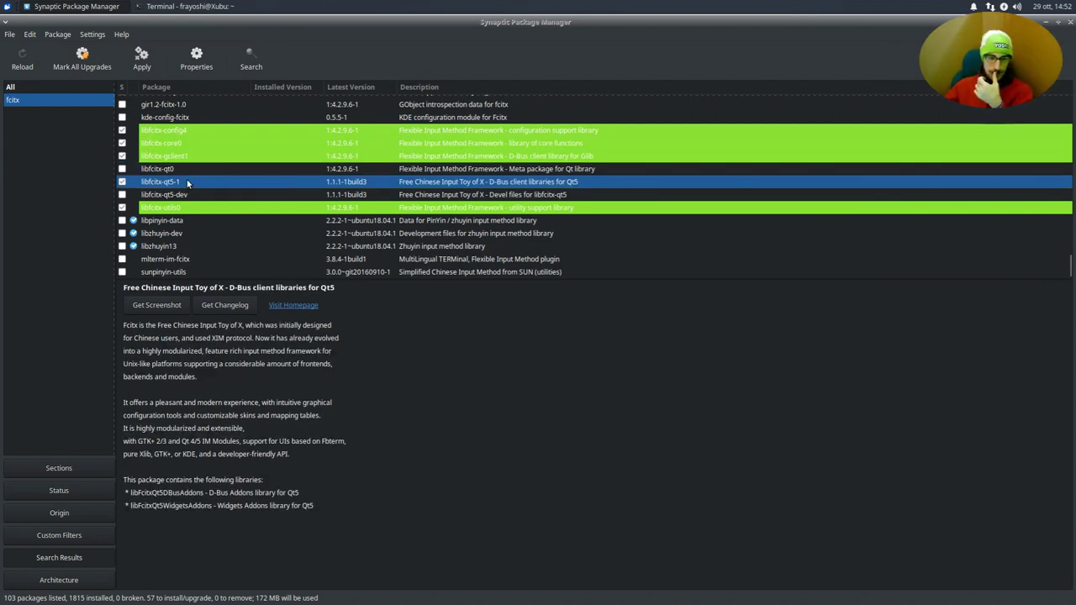
- Check fcitx-unikey and fcitx-table-translit-ua details, then raise the terminal with fcitx search results
scroll(232, 228, up, 3)
click(231, 225)
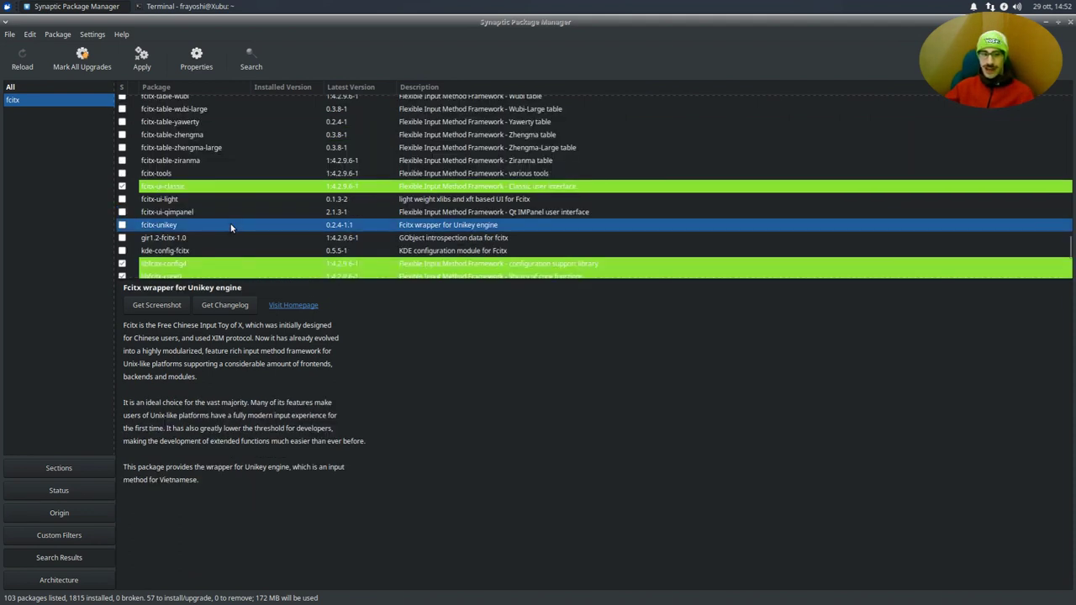
scroll(231, 225, up, 5)
click(231, 222)
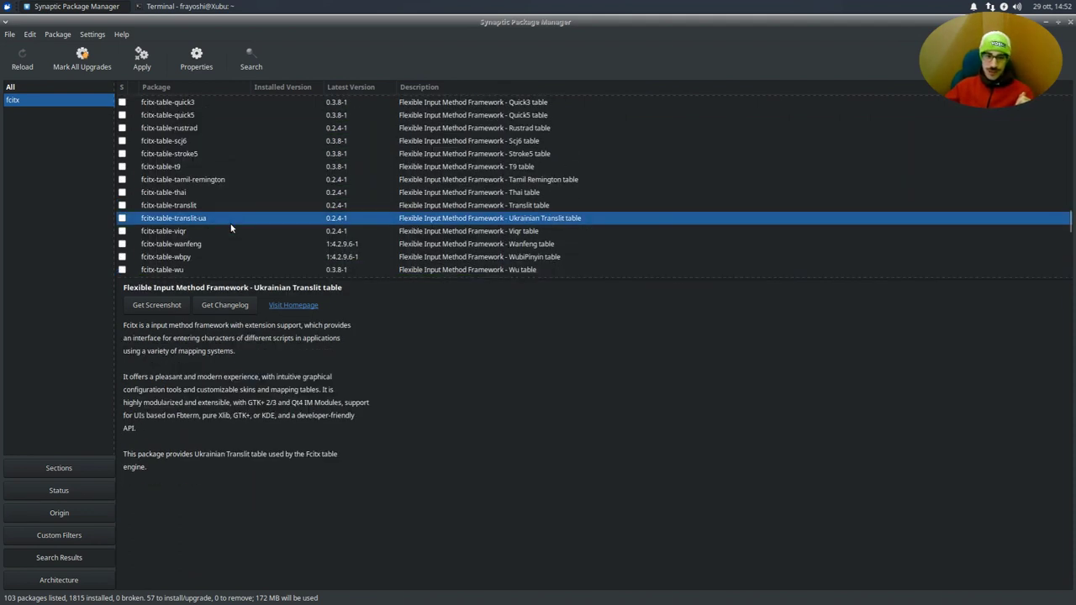
scroll(231, 228, down, 7)
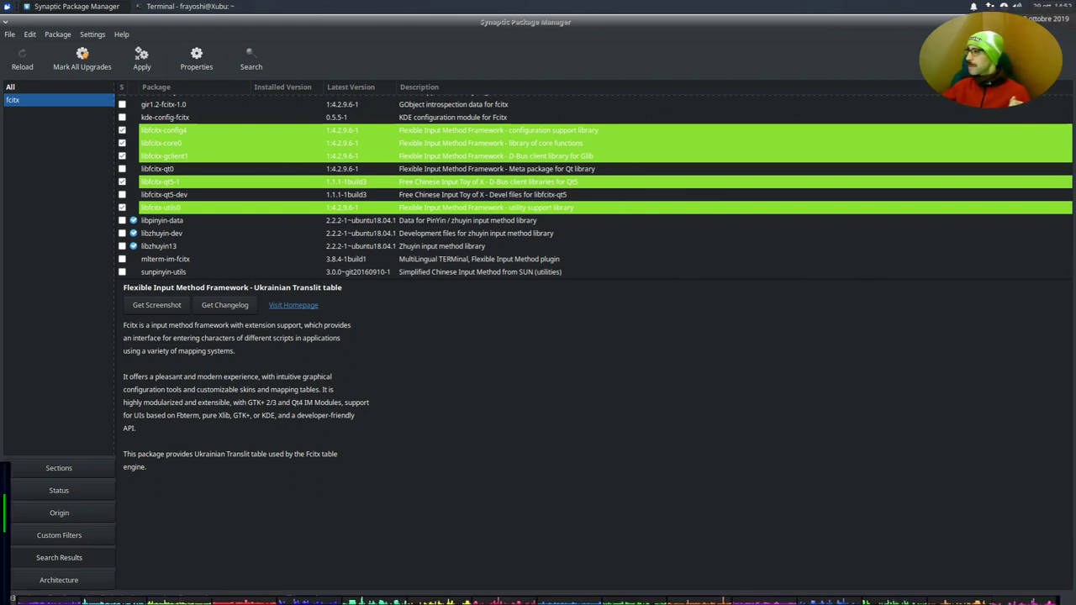
click(189, 6)
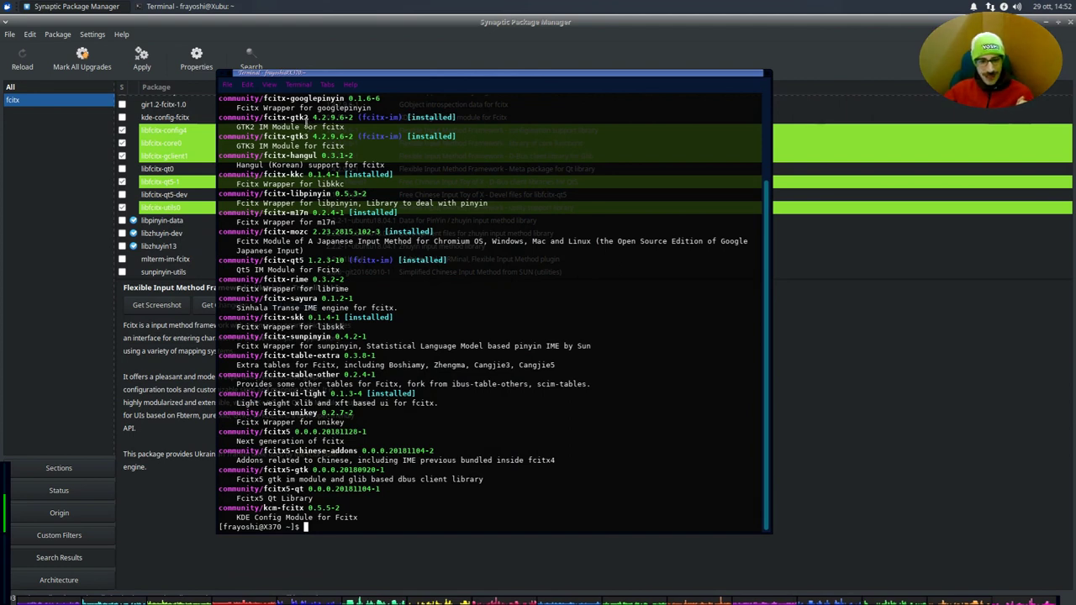
- Highlight fcitx-gtk2, fcitx-qt5 and fcitx-im entries in the listing, then drag the terminal off right
drag(263, 118, 308, 118)
click(304, 118)
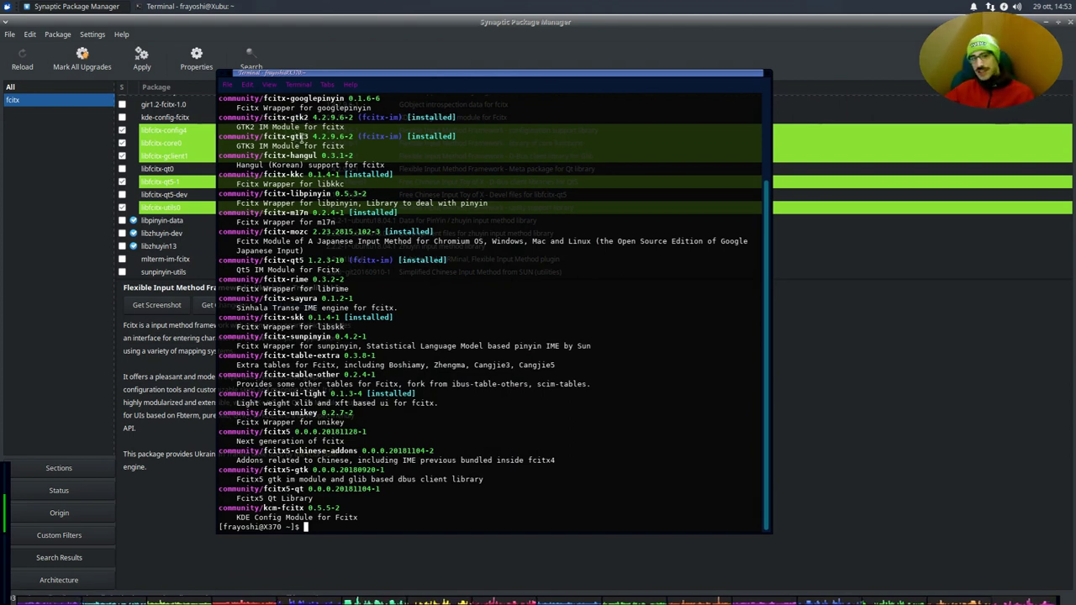
double_click(296, 260)
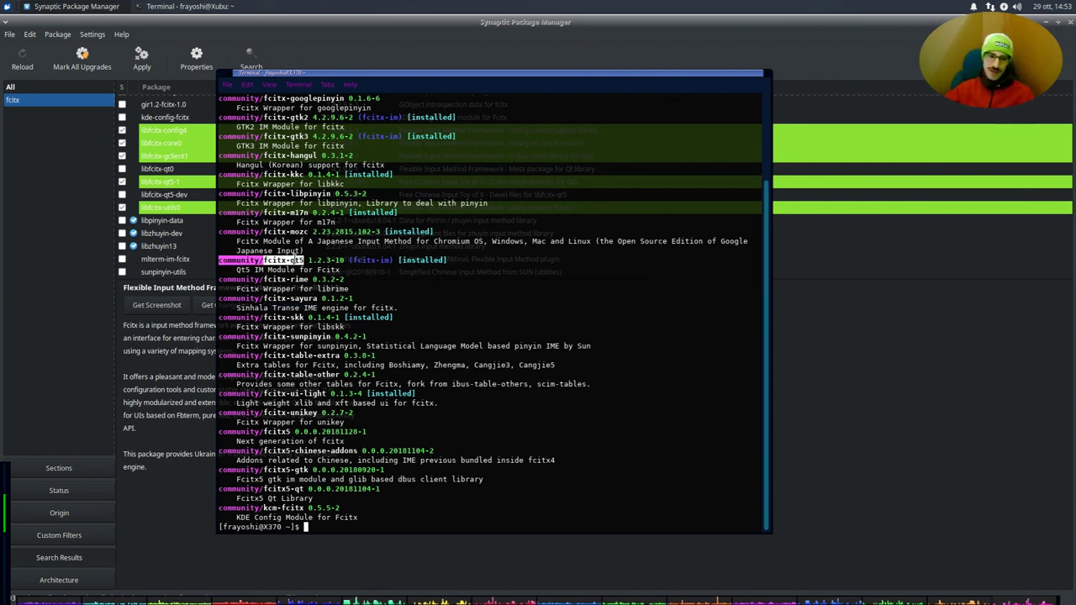
click(296, 260)
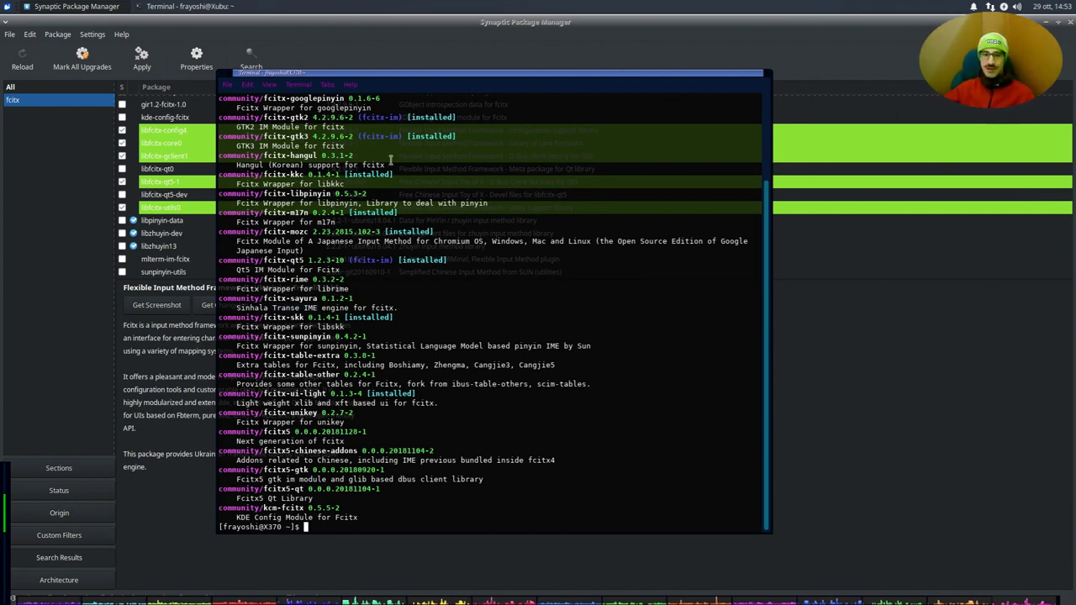
drag(400, 118, 362, 118)
click(362, 118)
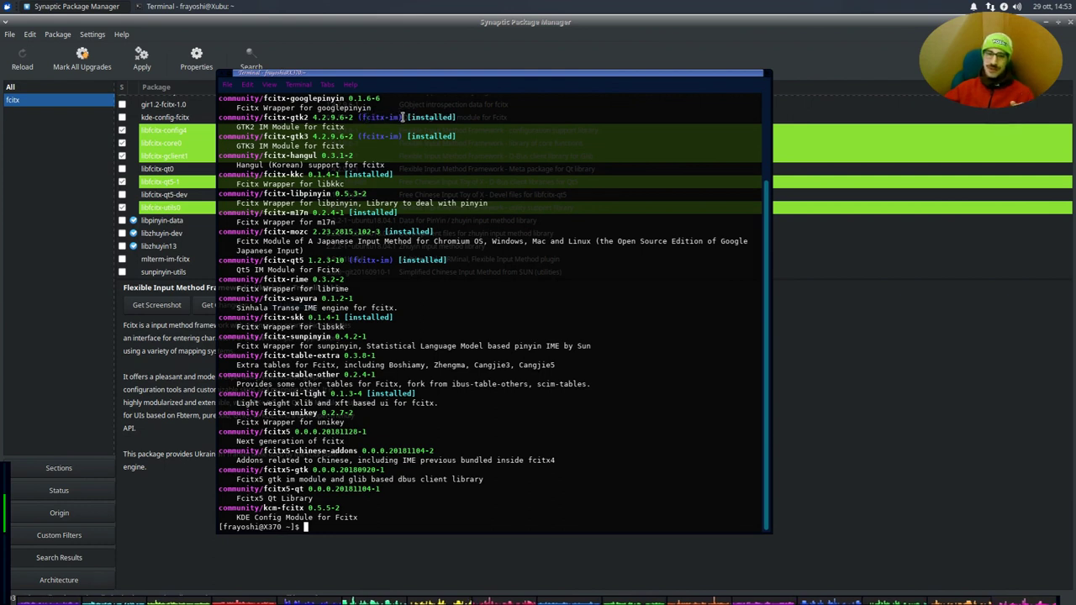
drag(402, 117, 378, 117)
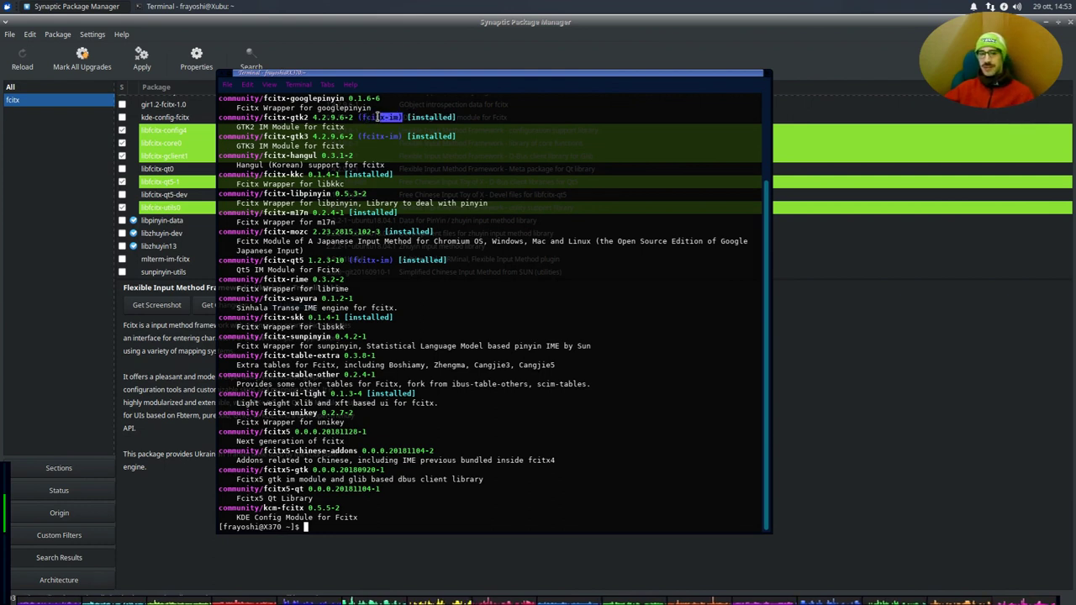
click(355, 107)
drag(299, 78, 1075, 80)
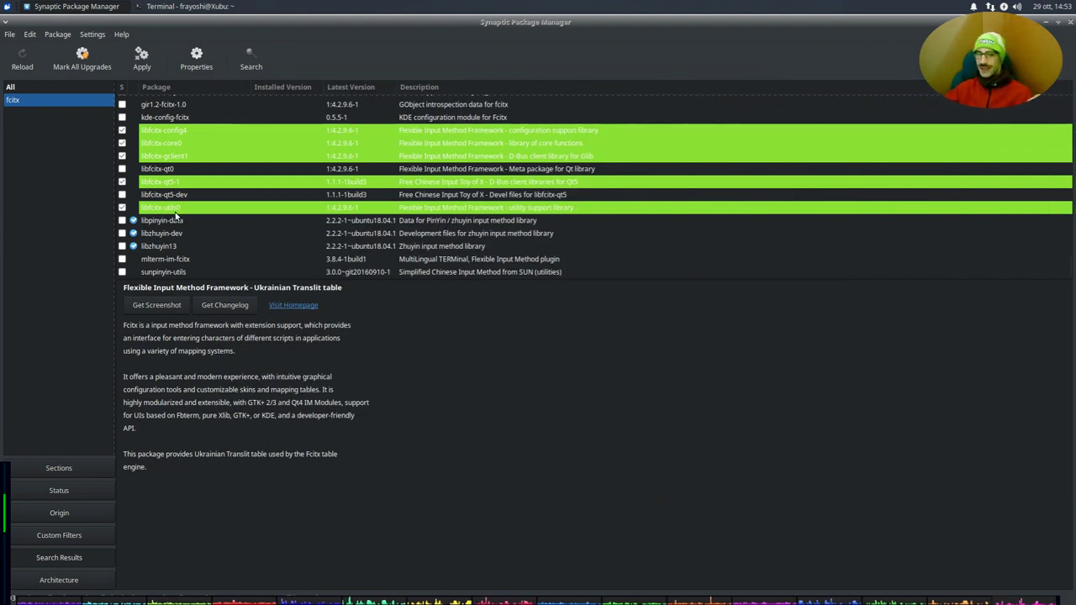
- Review libfcitx-utils0, libfcitx-qt5-1, libfcitx-gclient1, libfcitx-core0 and kde-config-fcitx details
click(180, 209)
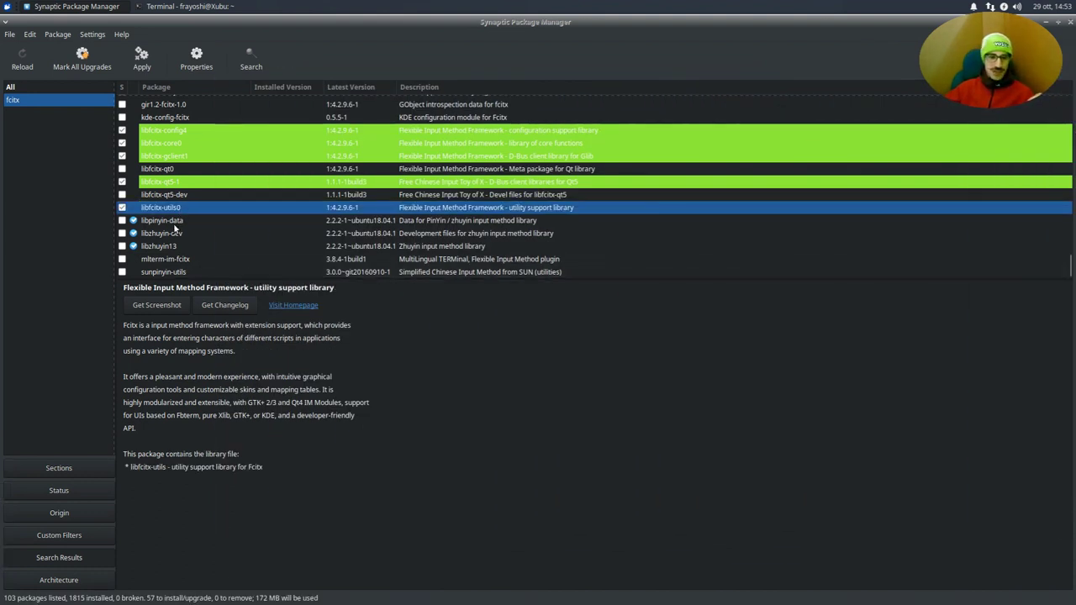
click(192, 183)
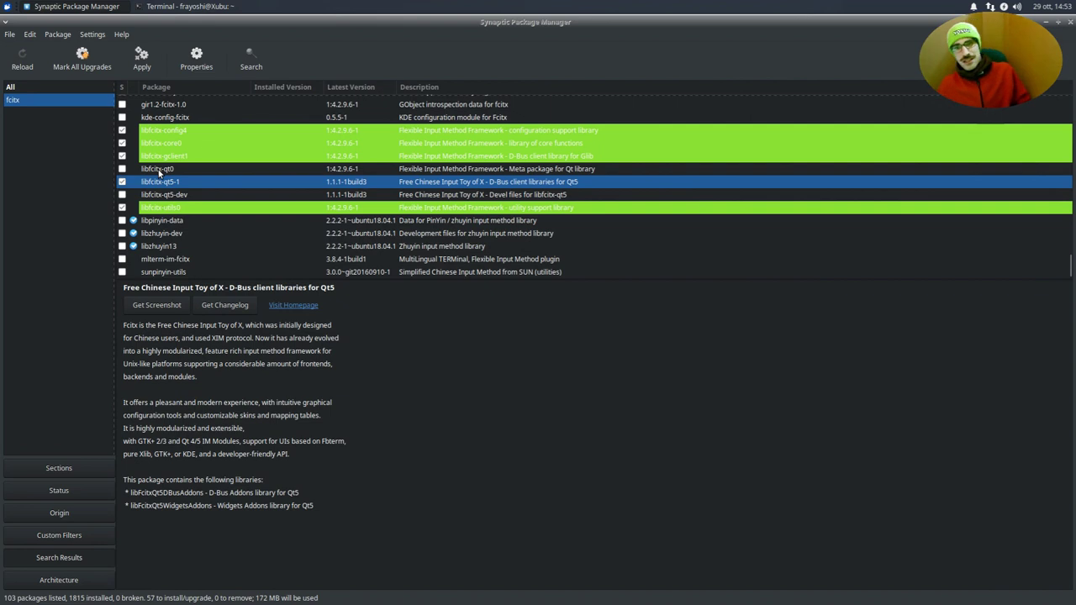
click(210, 156)
click(201, 144)
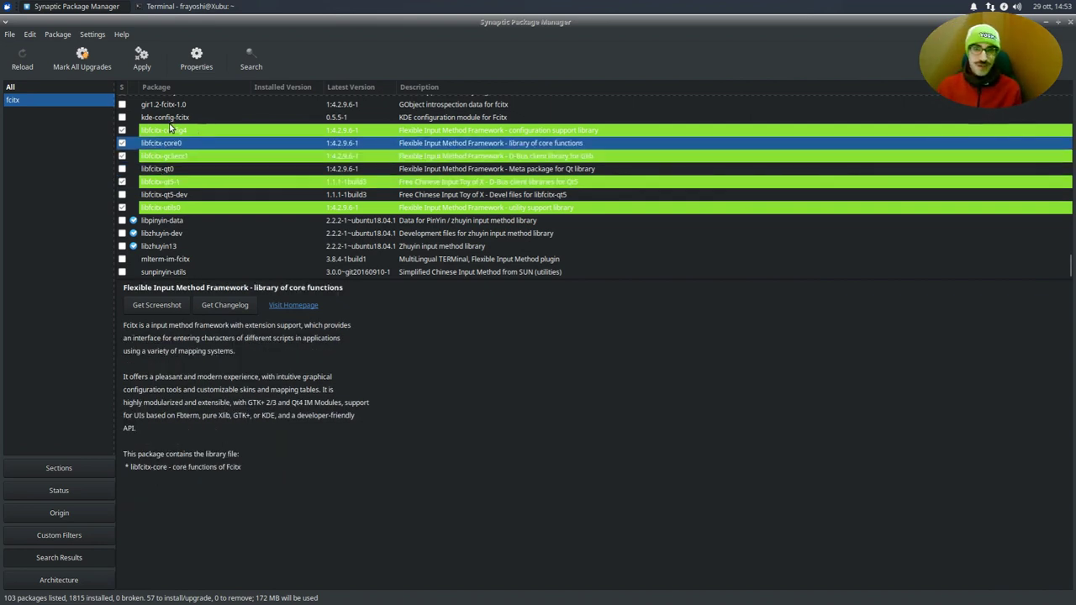
click(173, 118)
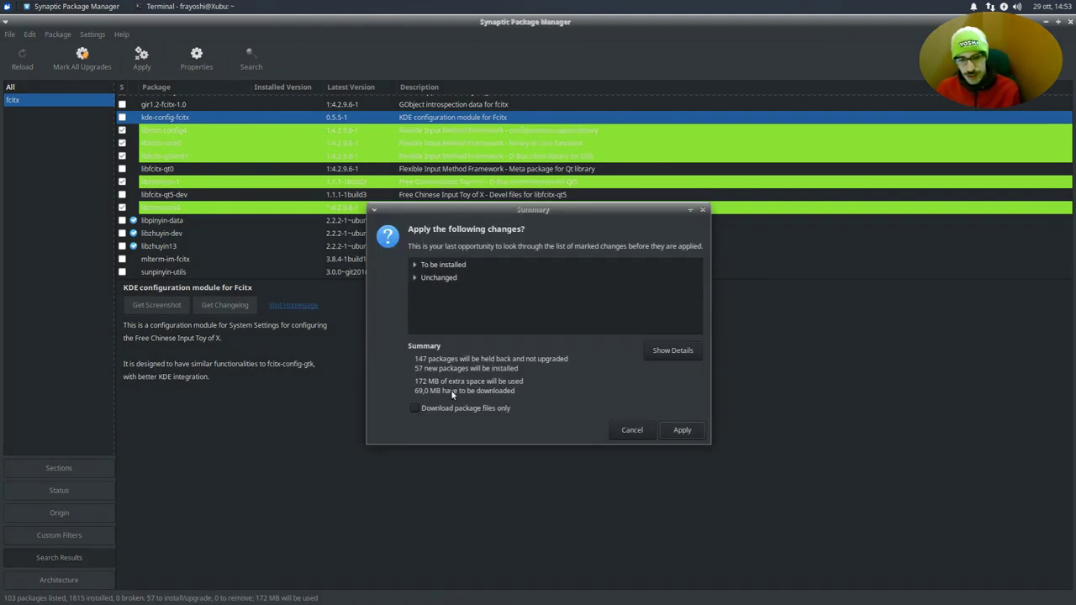
- Apply the marked changes, showing each downloaded file, then dismiss the report and close Synaptic
click(680, 431)
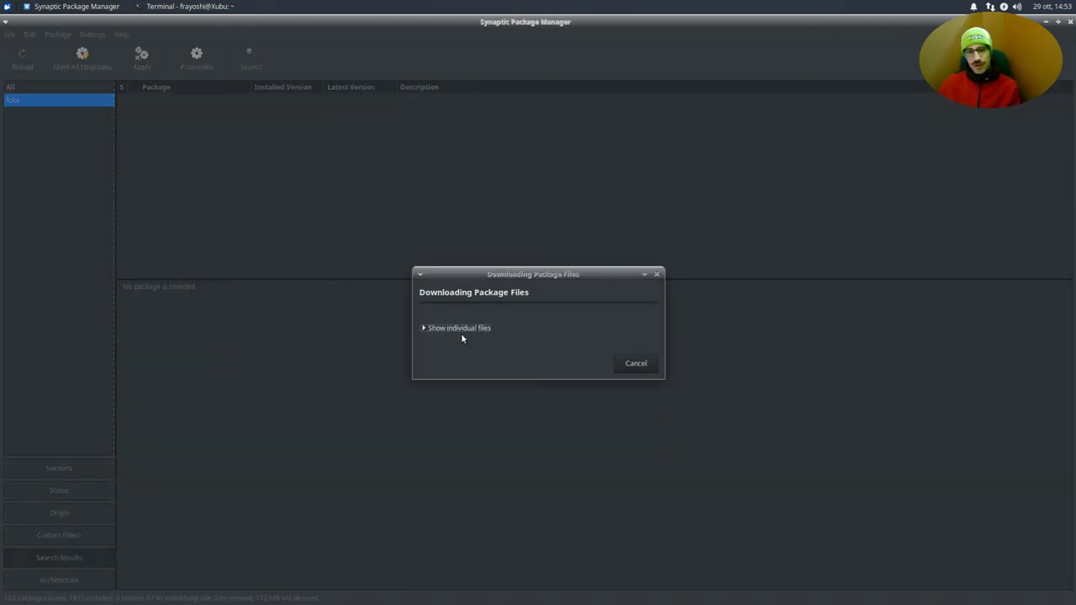
click(463, 329)
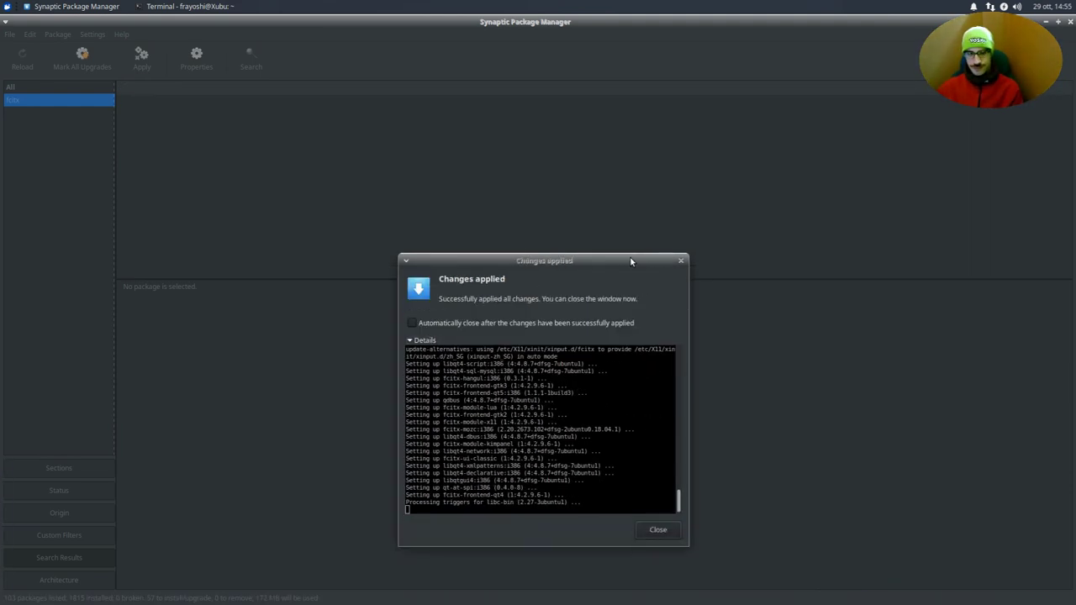
click(658, 529)
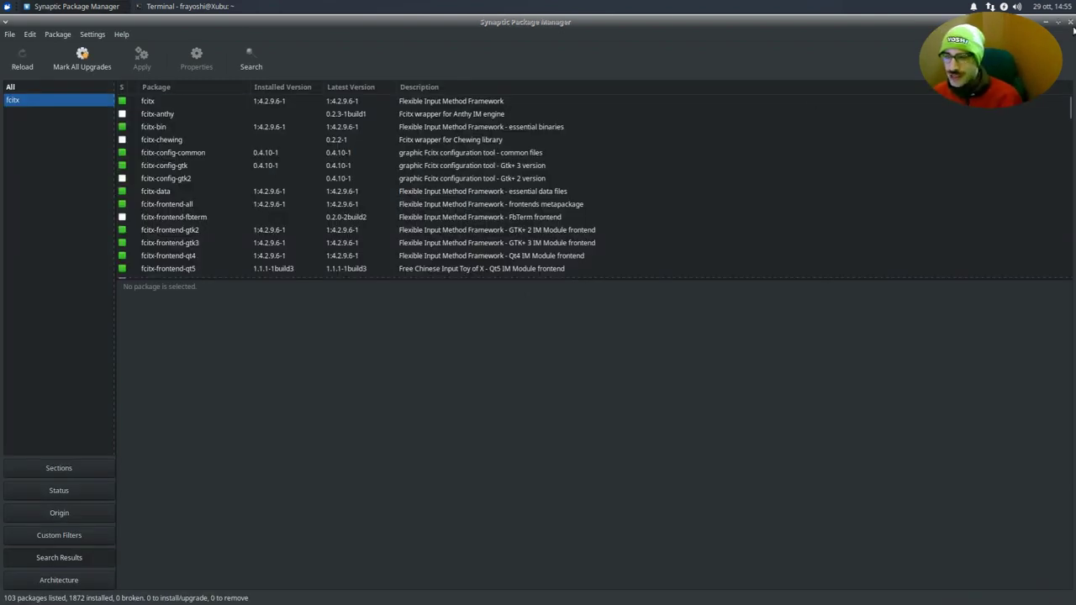
click(1070, 22)
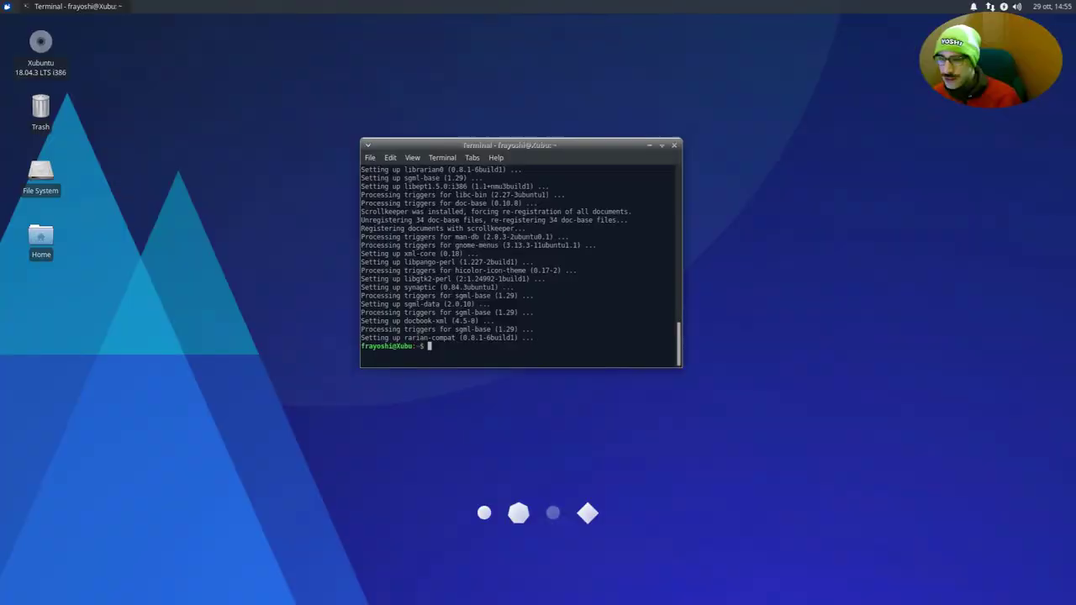
- Close the terminal and launch Fcitx from an 'fci' applications-menu search
click(673, 144)
click(5, 5)
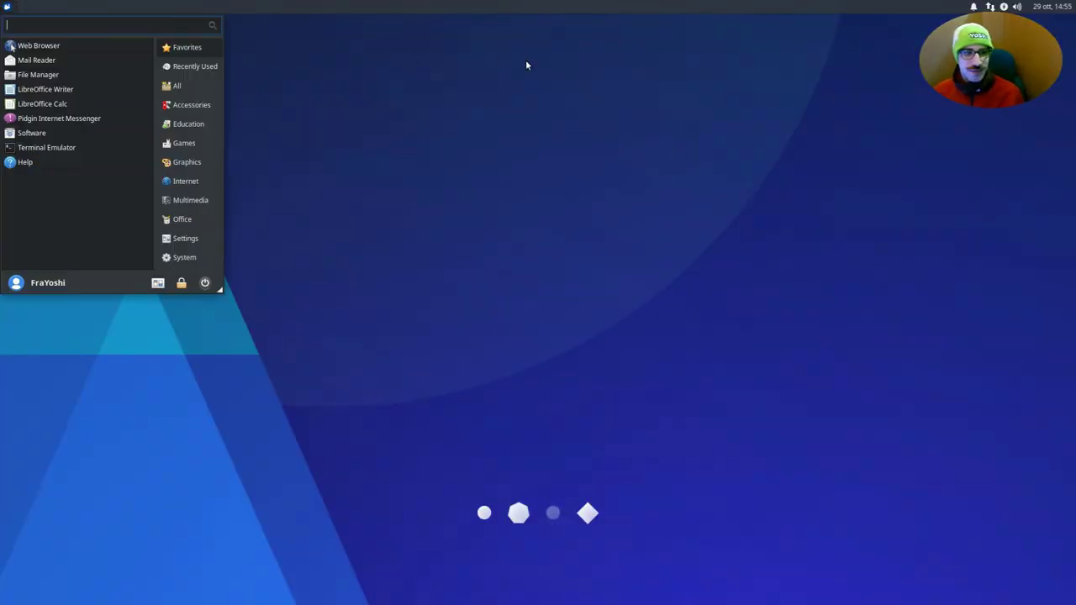
click(526, 60)
click(5, 5)
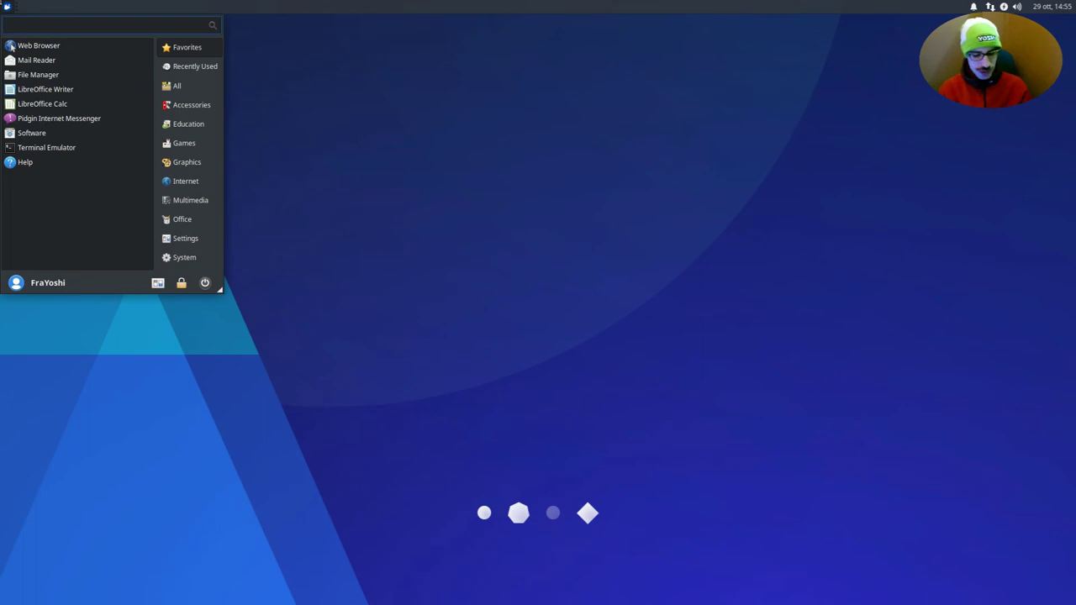
text(TEST)
key(BackSpace)
key(BackSpace)
key(BackSpace)
key(BackSpace)
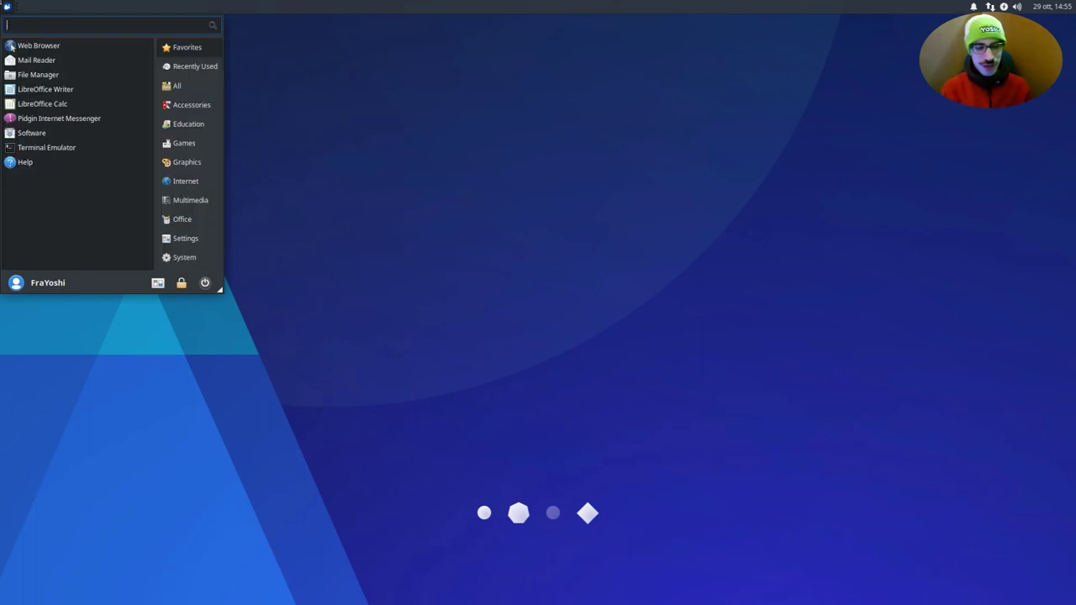
text(fci)
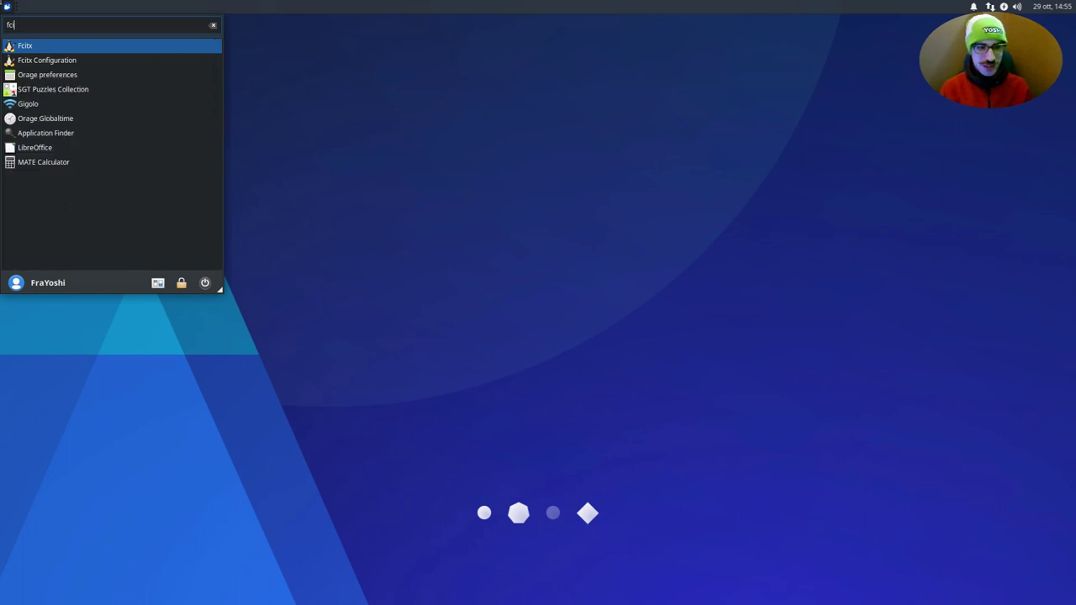
key(Return)
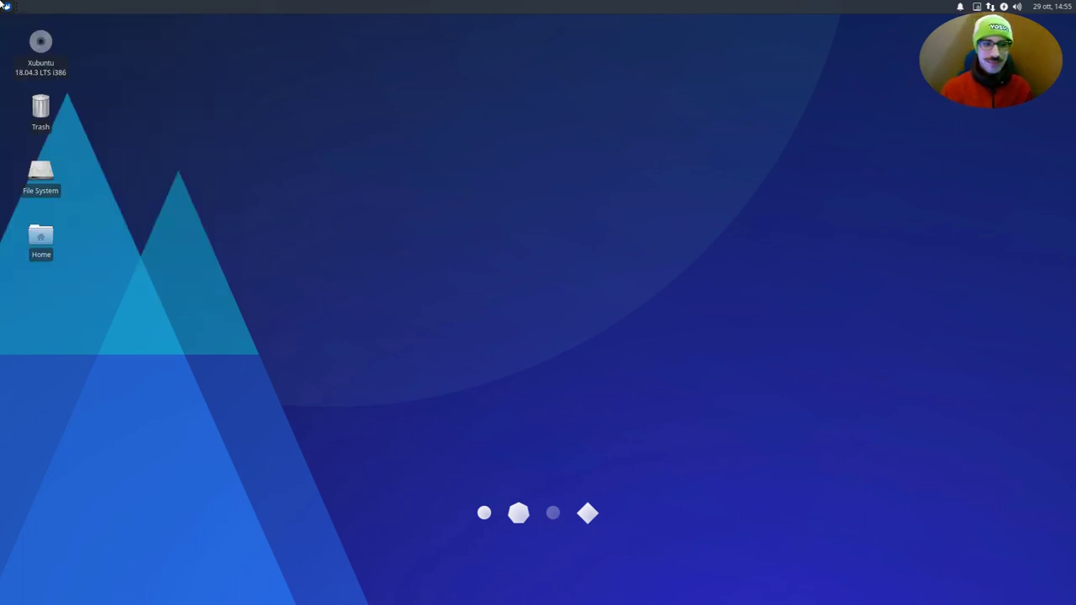
- Launch Fcitx Configuration from an 'fc' applications-menu search
key(super)
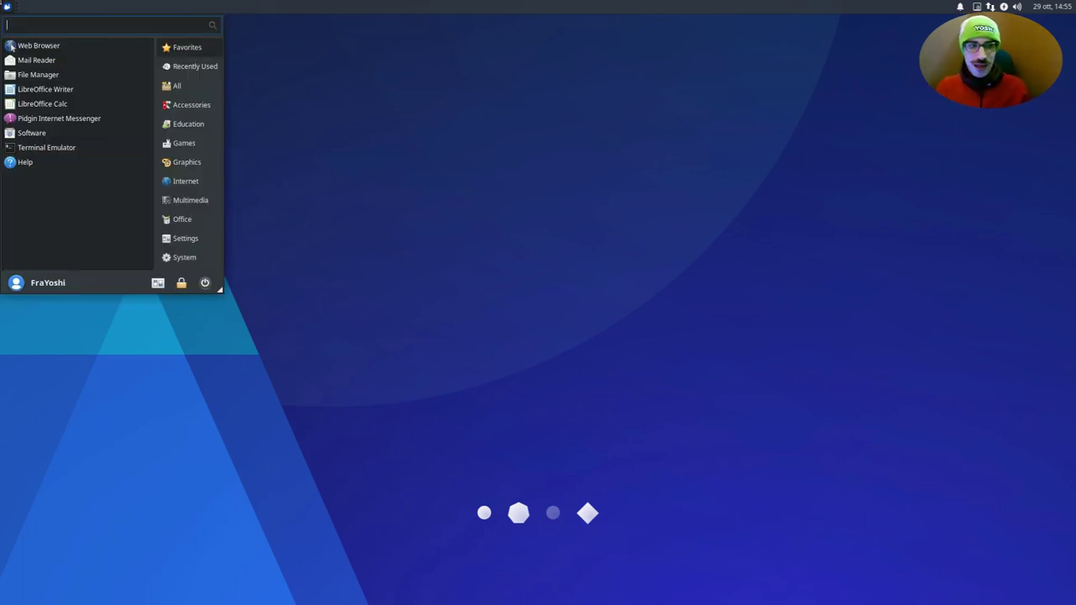
text(fc)
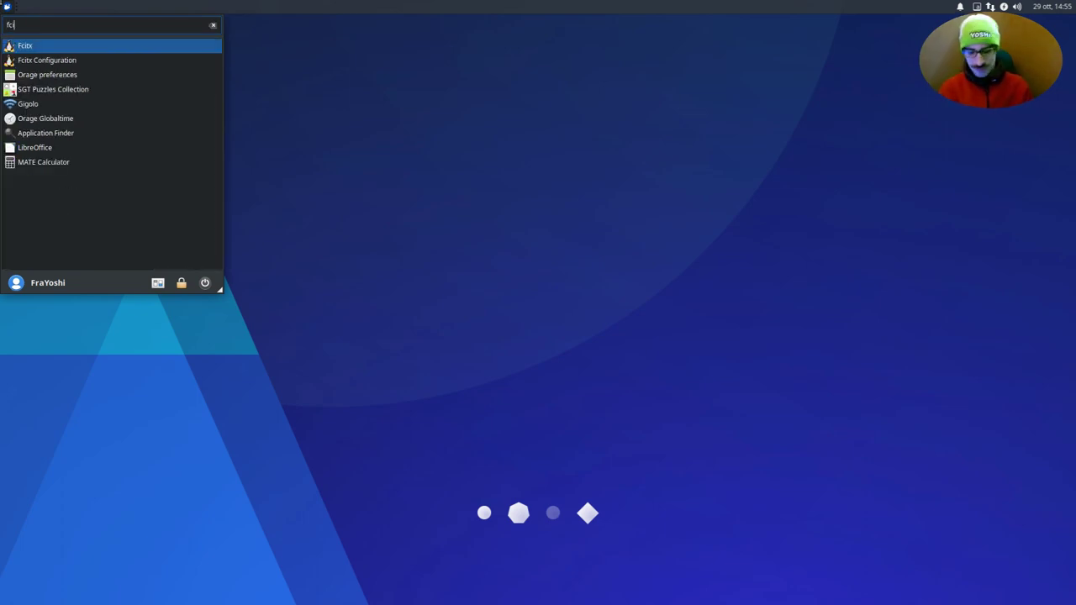
key(Down)
key(Return)
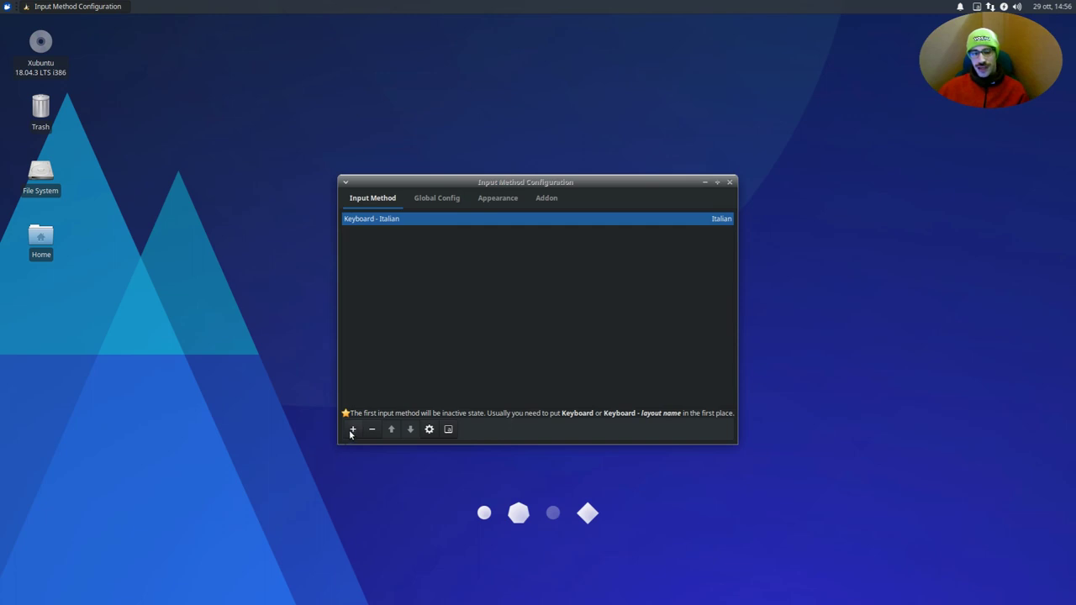
- Add Mozc, found by typing 'mozc' among all-language input methods, after Keyboard - Italian
click(352, 430)
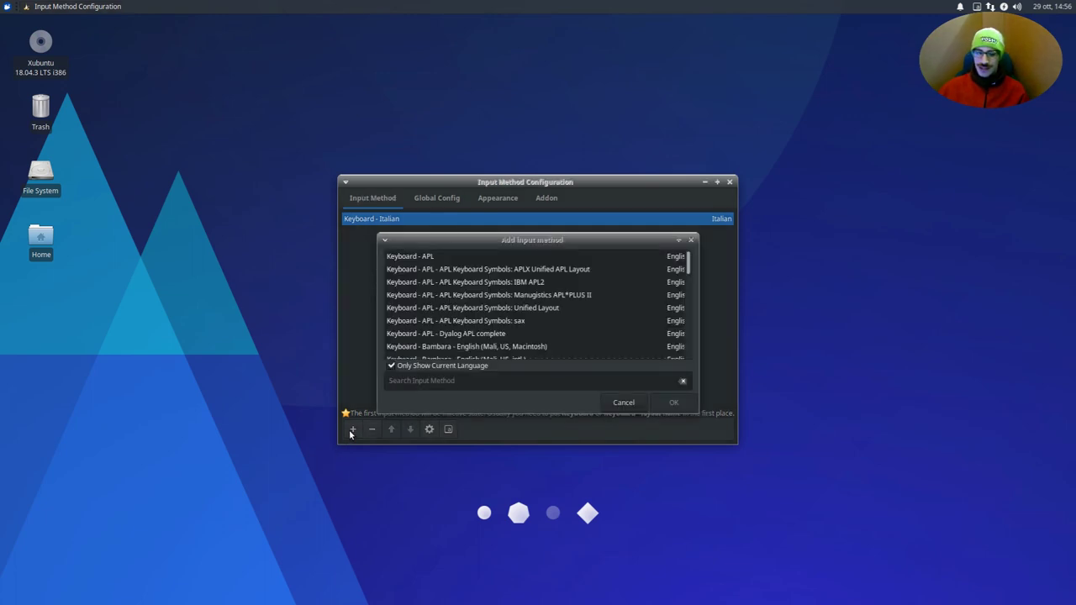
scroll(451, 320, down, 10)
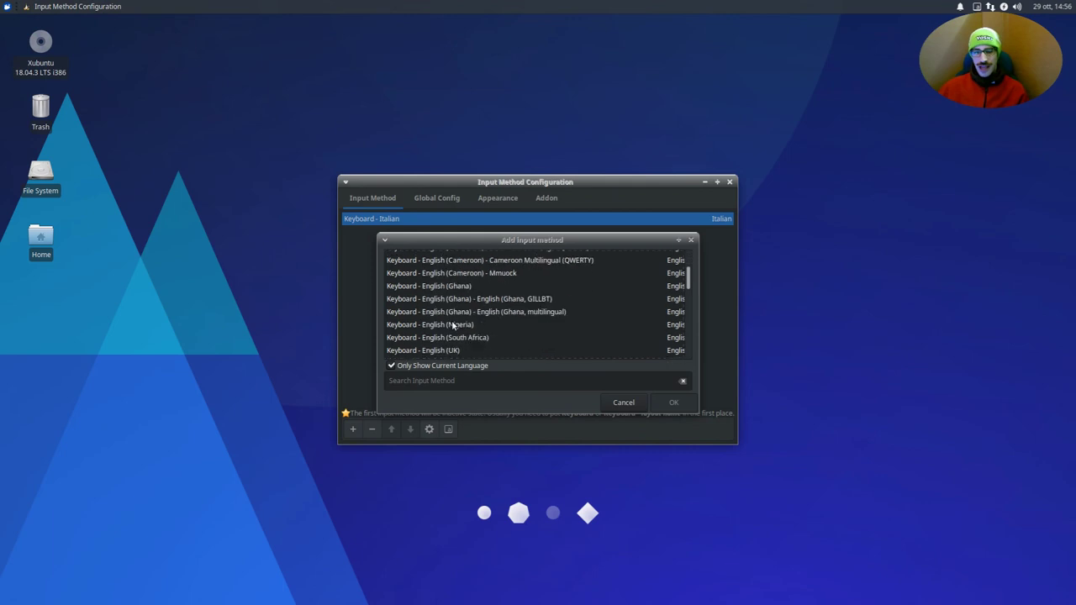
scroll(454, 322, down, 8)
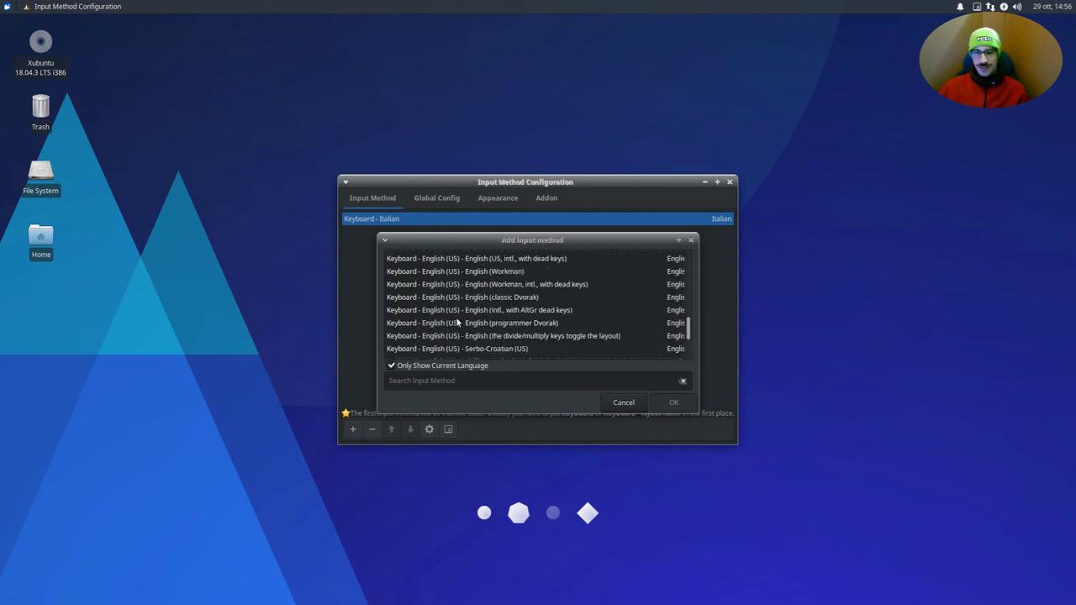
scroll(462, 324, up, 6)
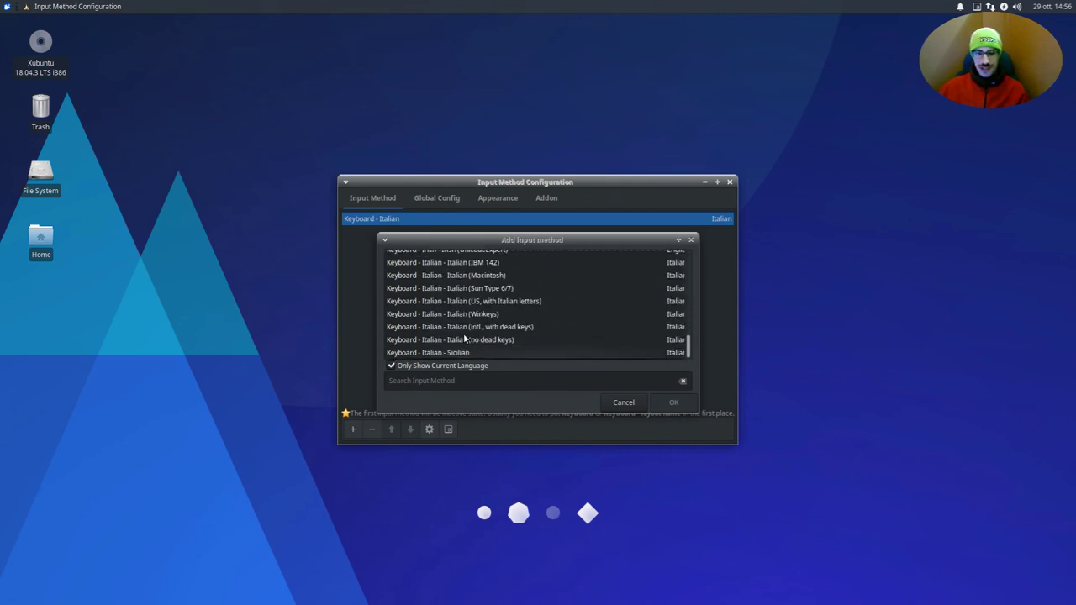
scroll(465, 336, up, 10)
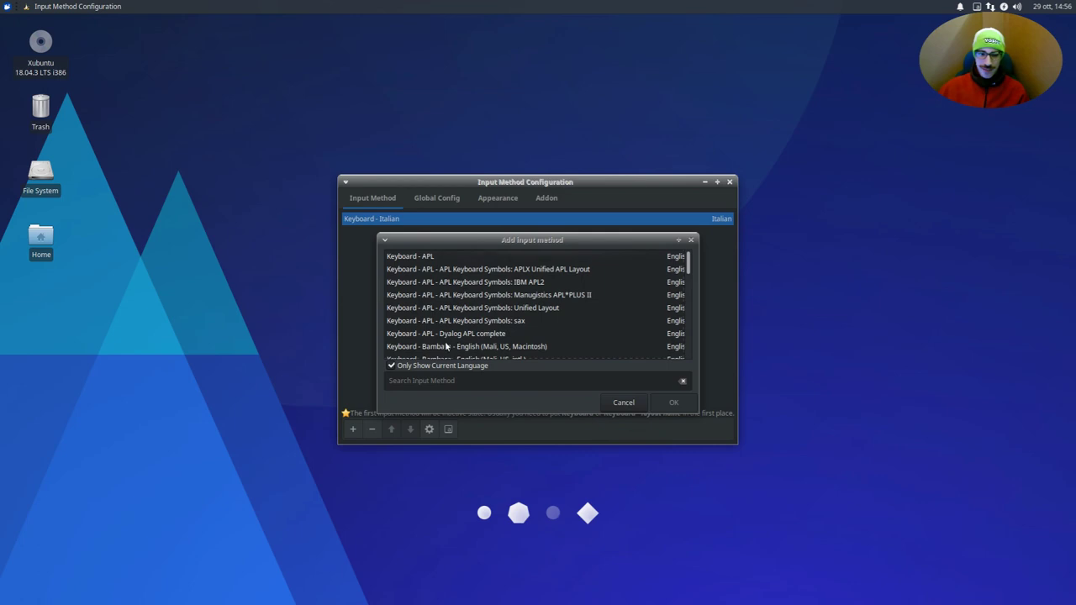
click(410, 367)
scroll(496, 318, down, 15)
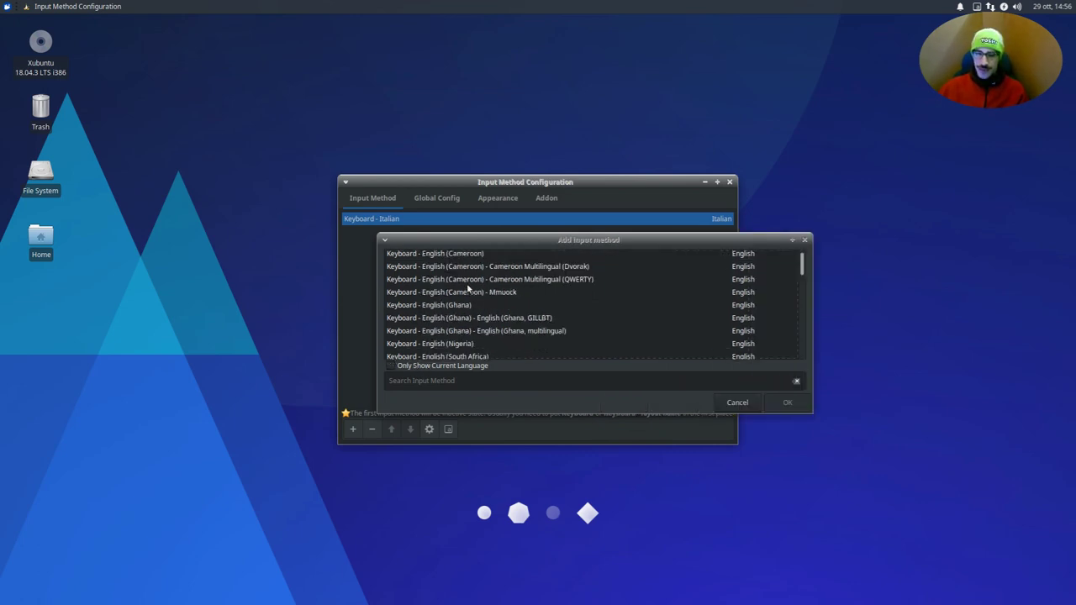
scroll(502, 316, down, 10)
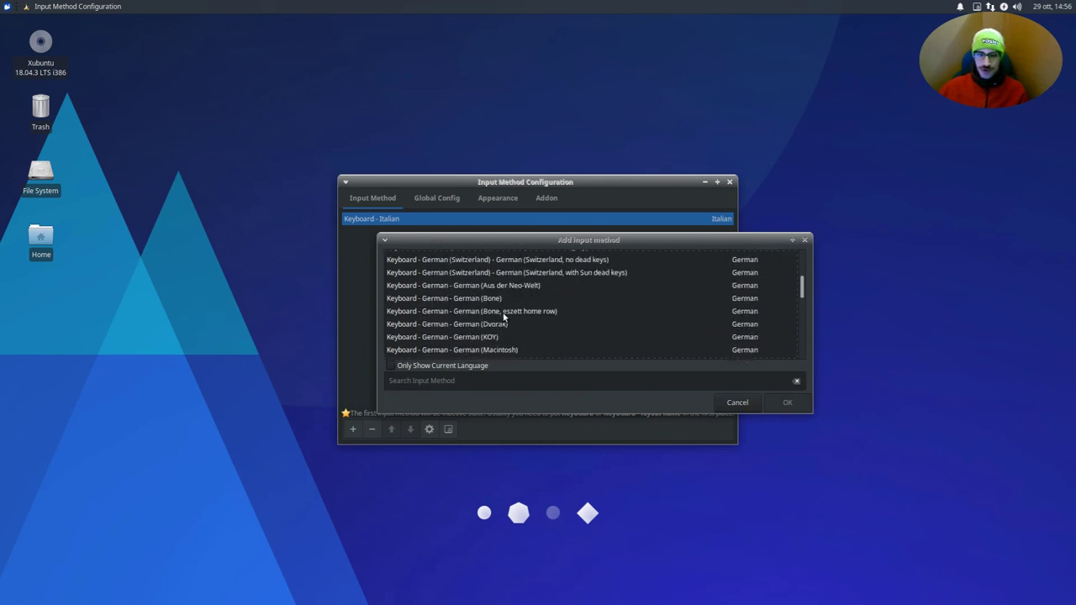
click(505, 313)
text(mozc)
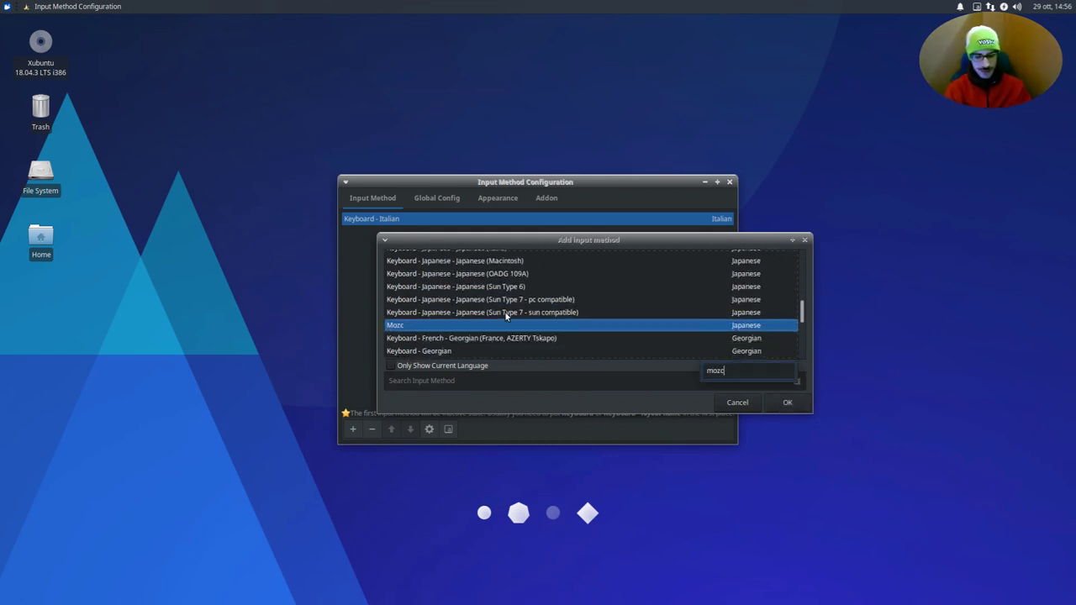
click(490, 306)
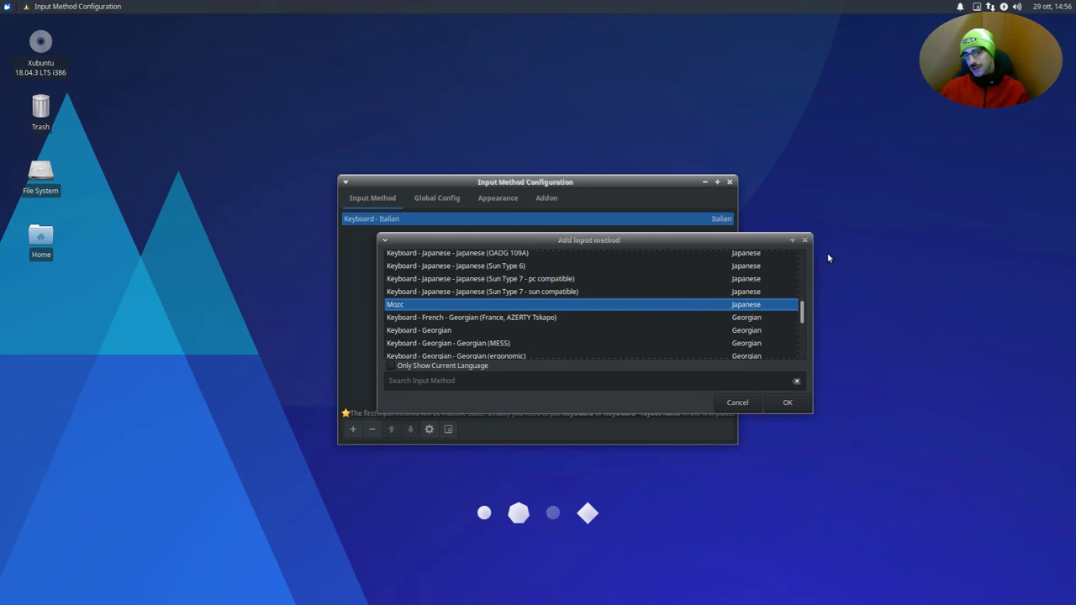
click(788, 404)
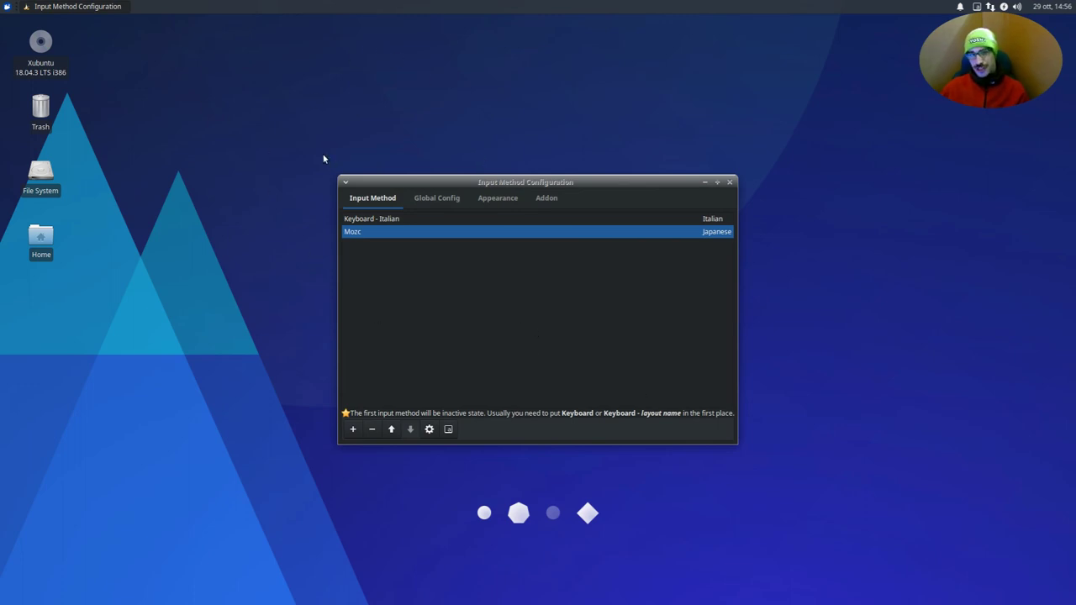
- Set the input method trigger hotkey to Super+Space in the global settings
click(431, 201)
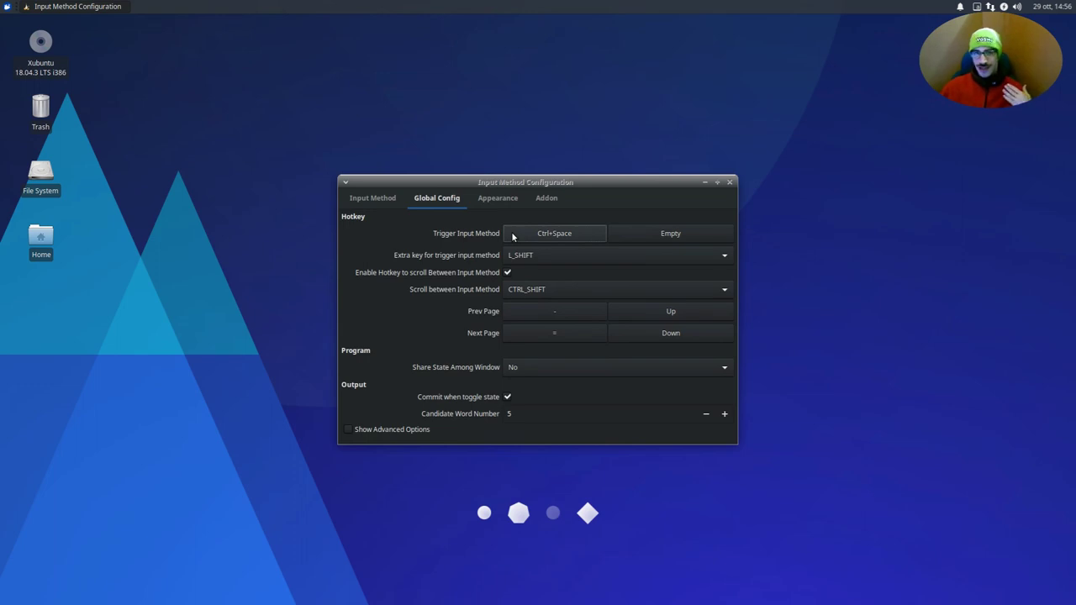
click(512, 236)
key(super+space)
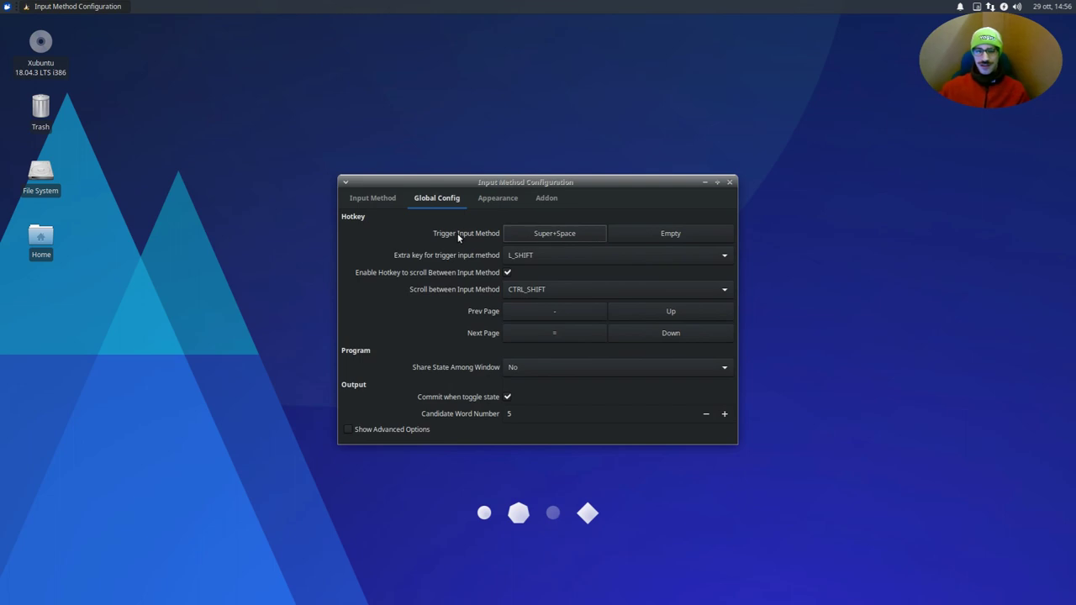
- Close Fcitx Configuration and search the application launcher for 'mouse'
click(730, 181)
click(7, 6)
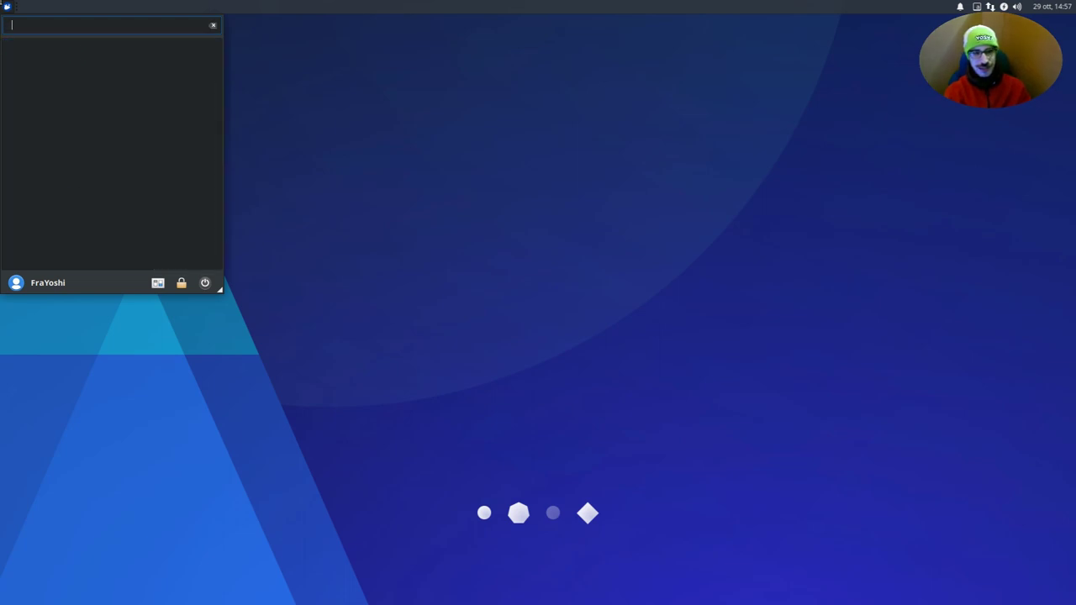
key(BackSpace)
key(BackSpace)
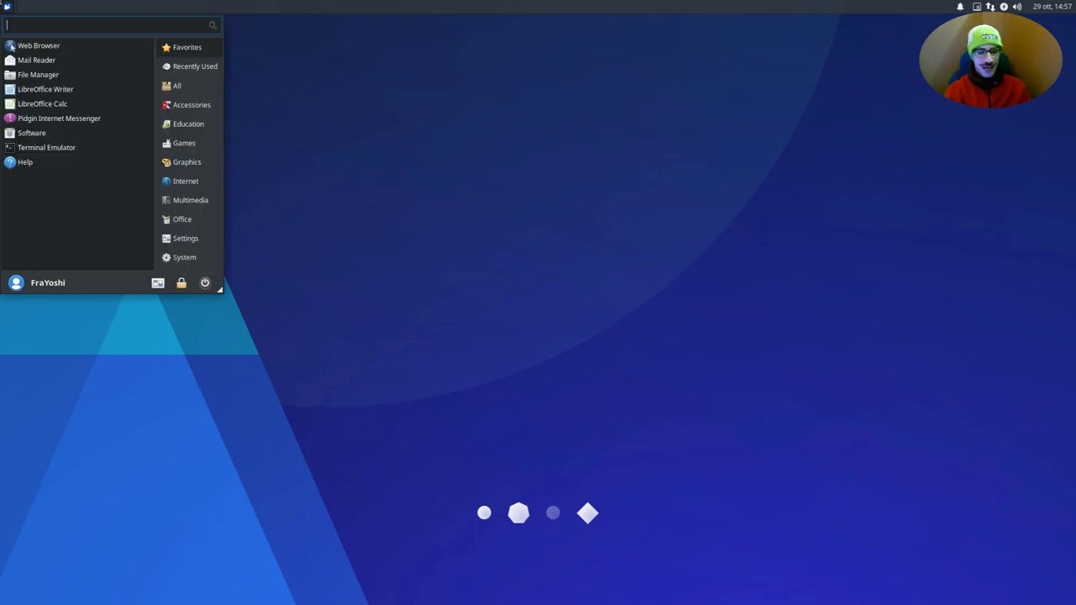
text(mouse)
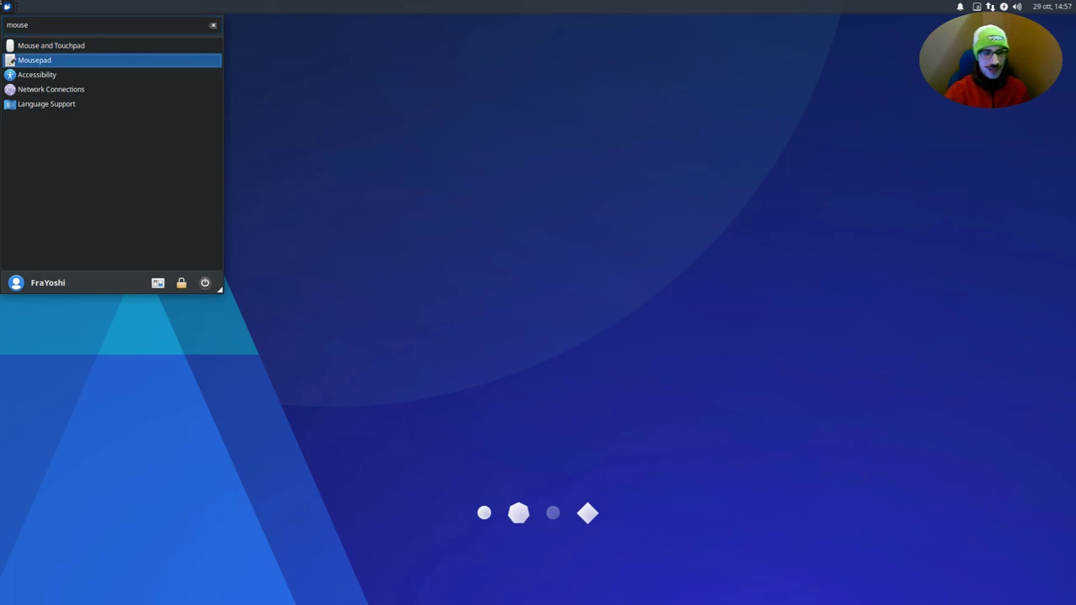
- Launch Mousepad, switch Mozc on with Super+Space, type 'te' to commit て, then delete it
key(Return)
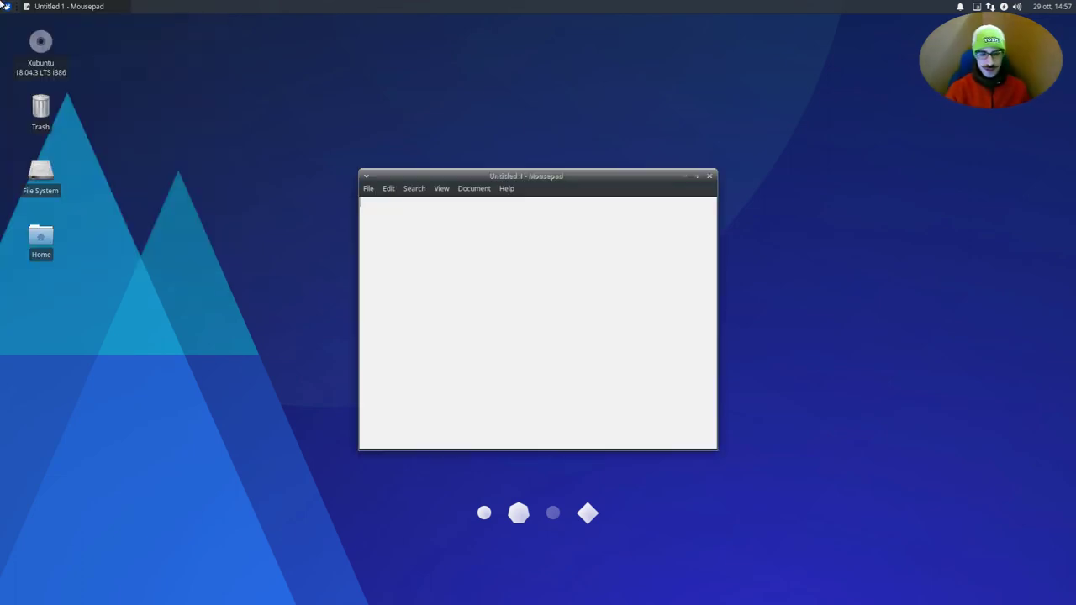
key(super+space)
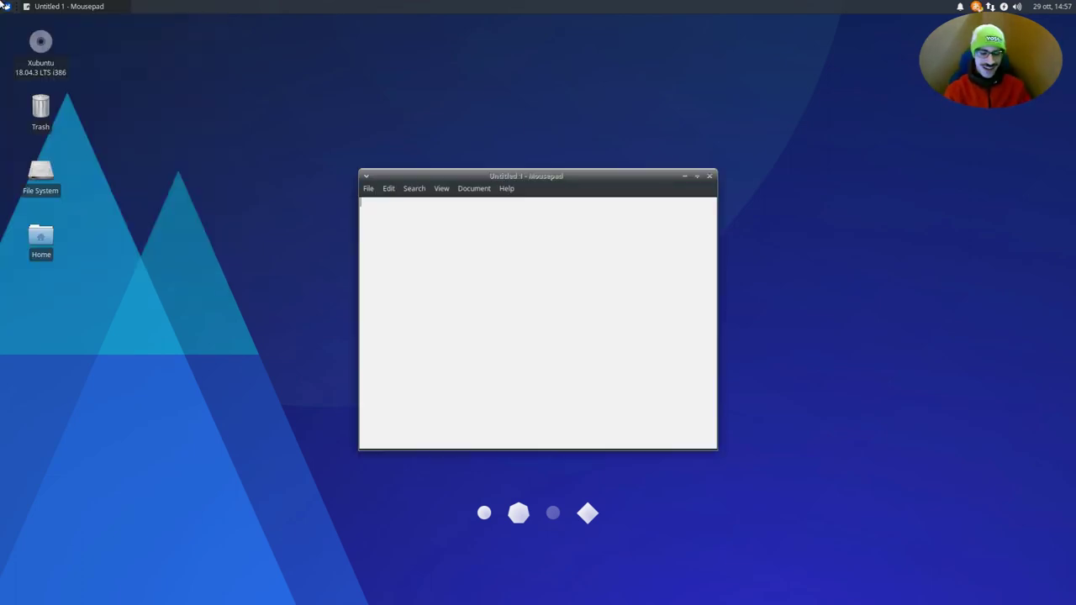
text(te)
key(Return)
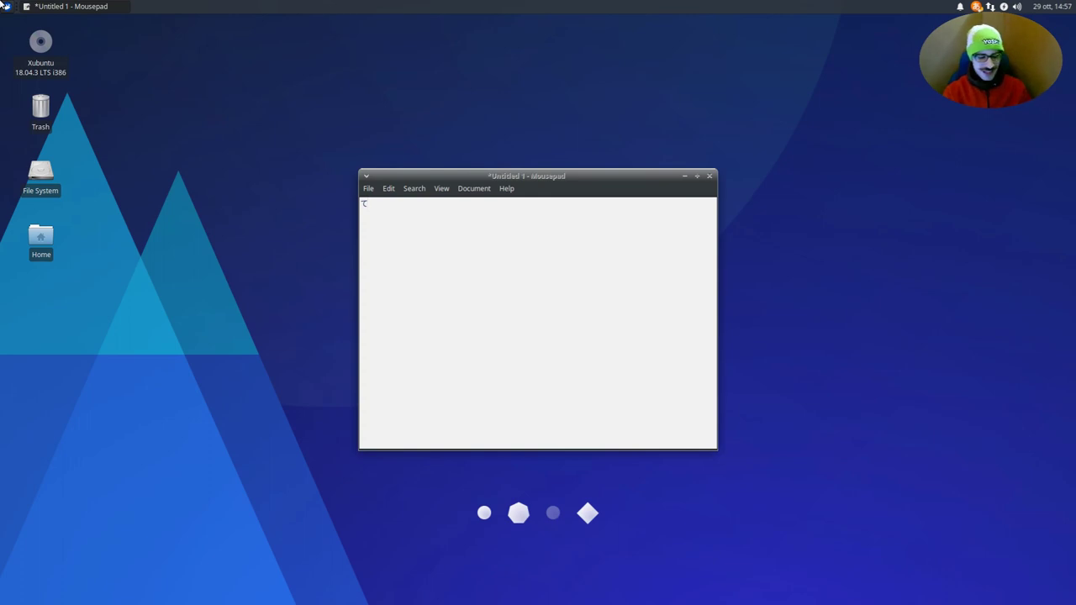
key(BackSpace)
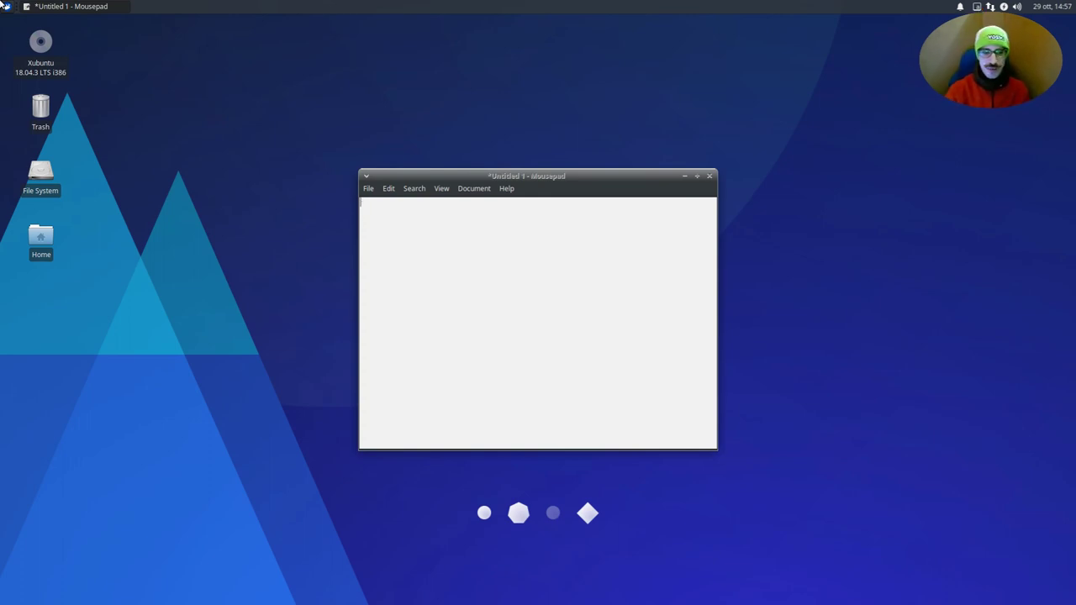
- Launch Kate and quit it discarding changes, then close Mousepad without saving
click(6, 5)
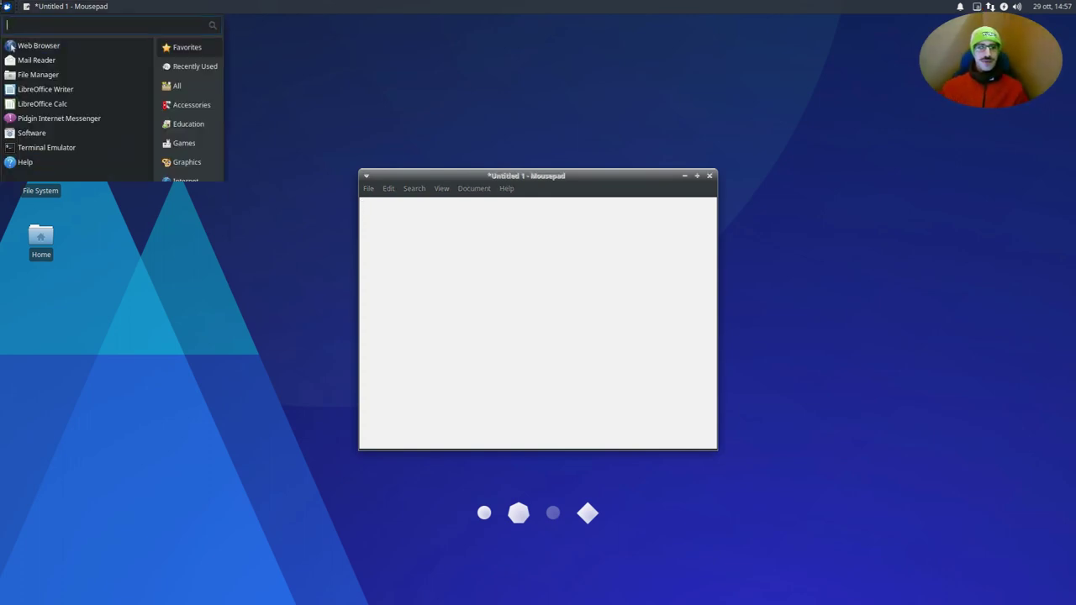
text(kate)
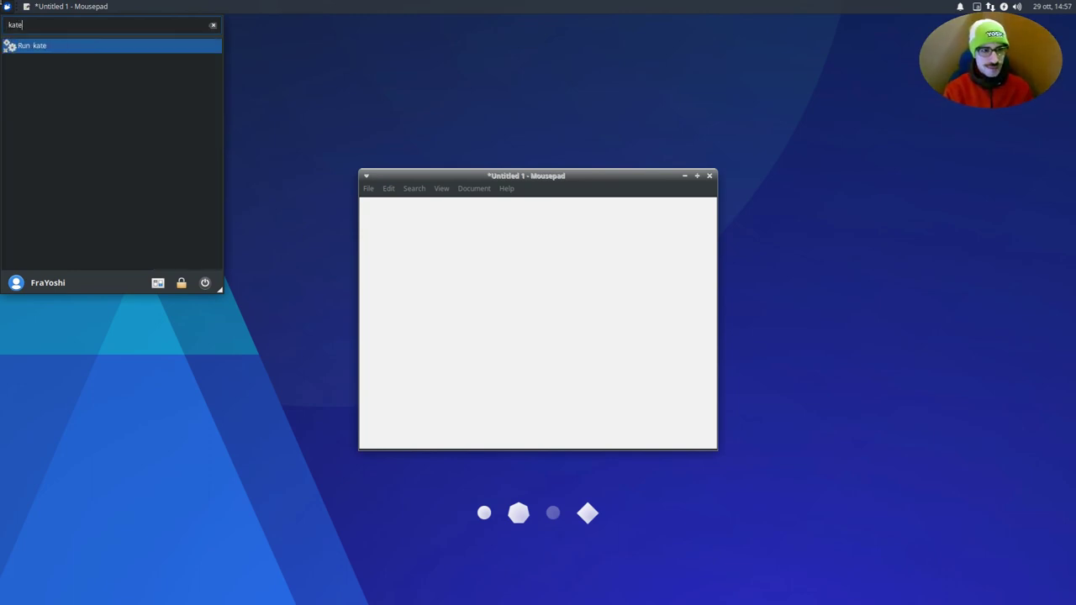
key(Return)
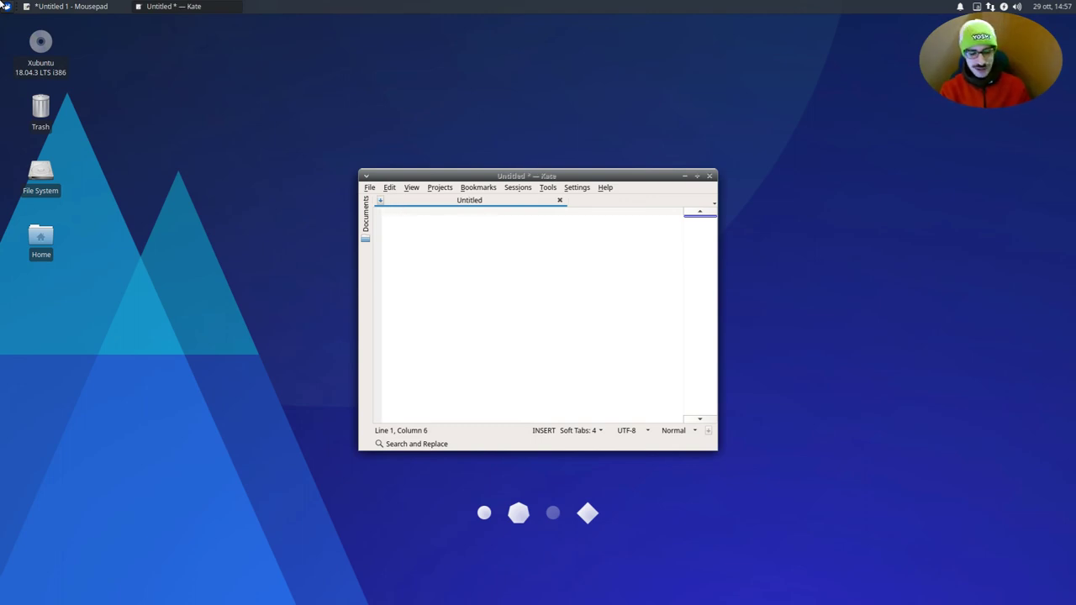
key(ctrl+q)
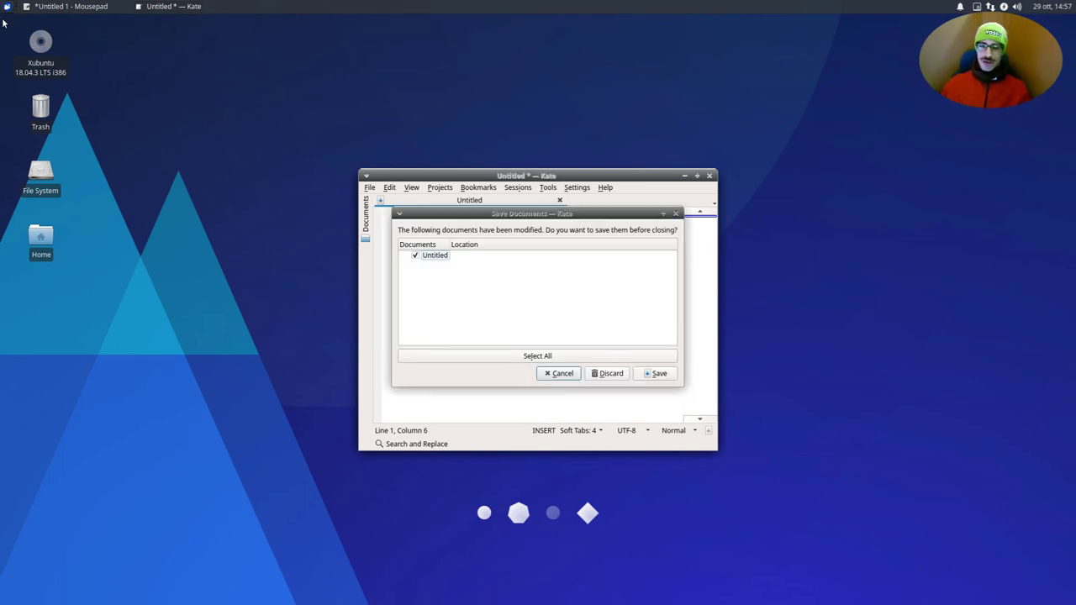
click(605, 373)
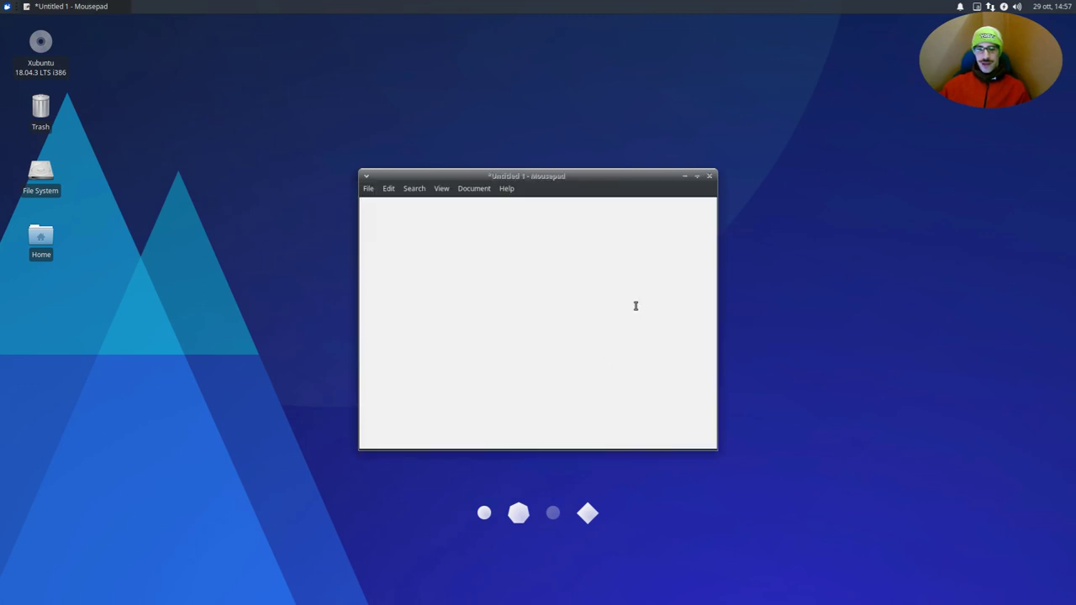
click(709, 175)
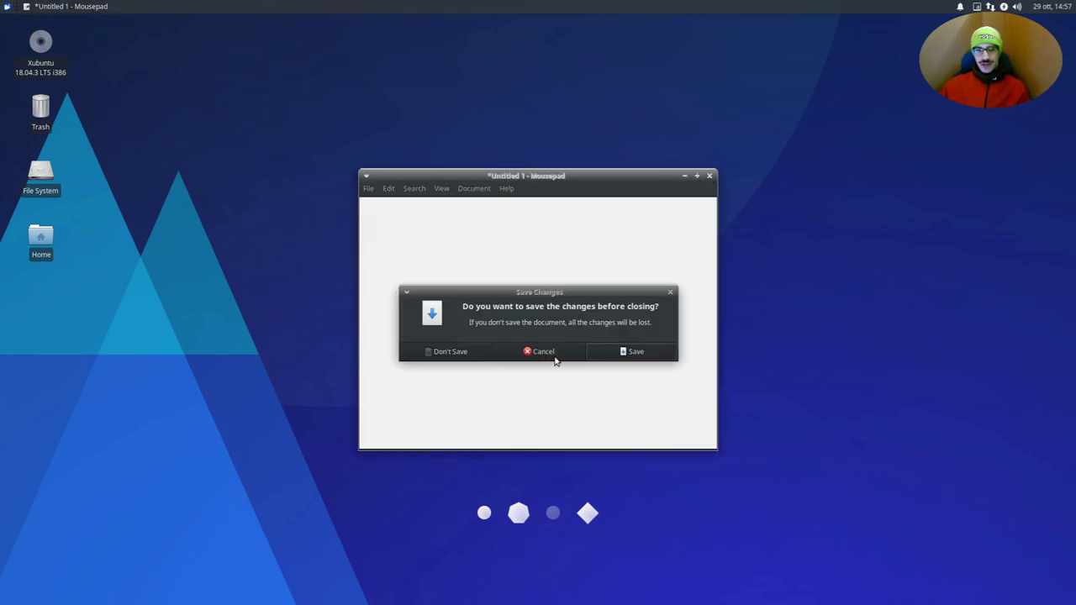
click(457, 353)
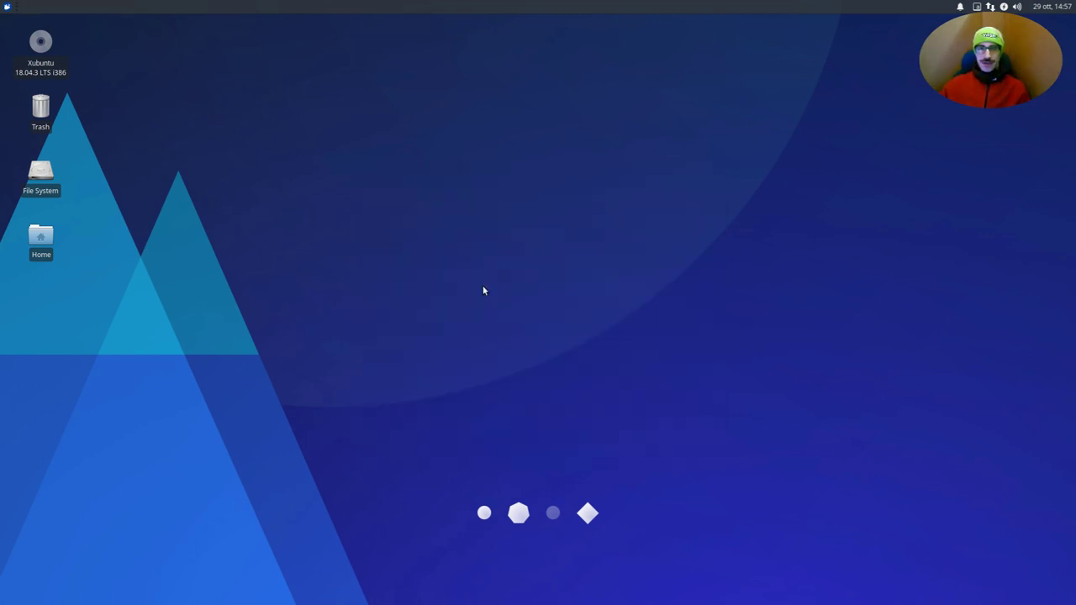
- Open the home folder in the file manager and create an empty file named .pam_environment
click(5, 6)
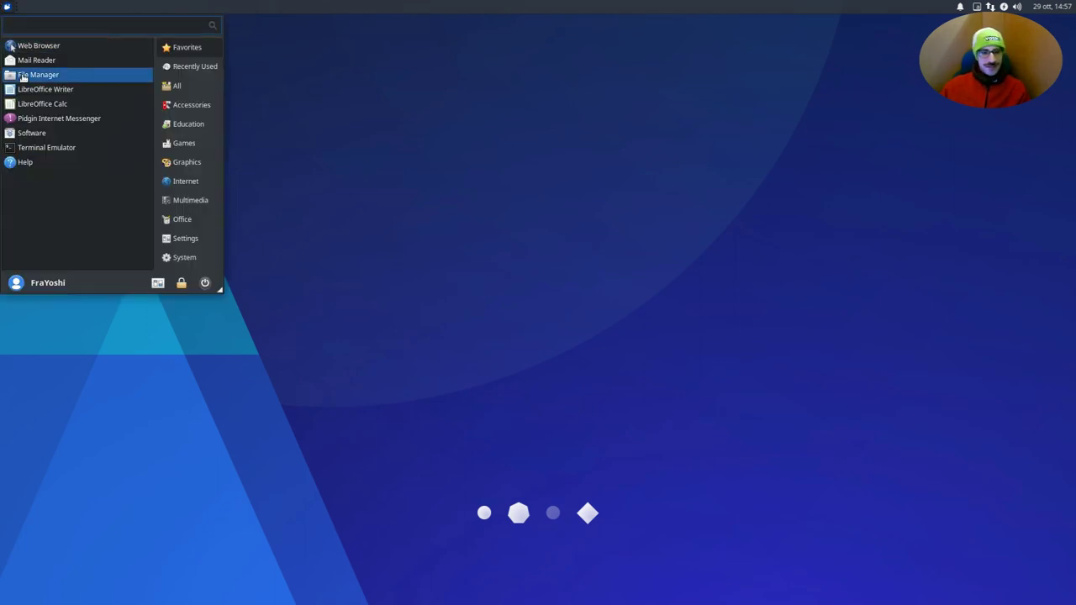
click(26, 76)
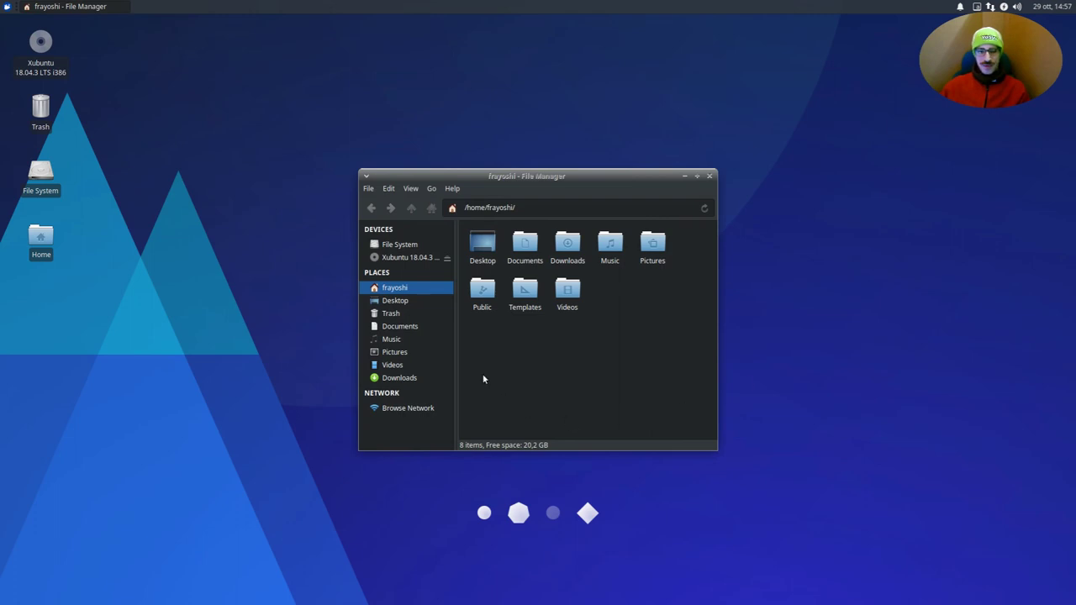
right_click(639, 321)
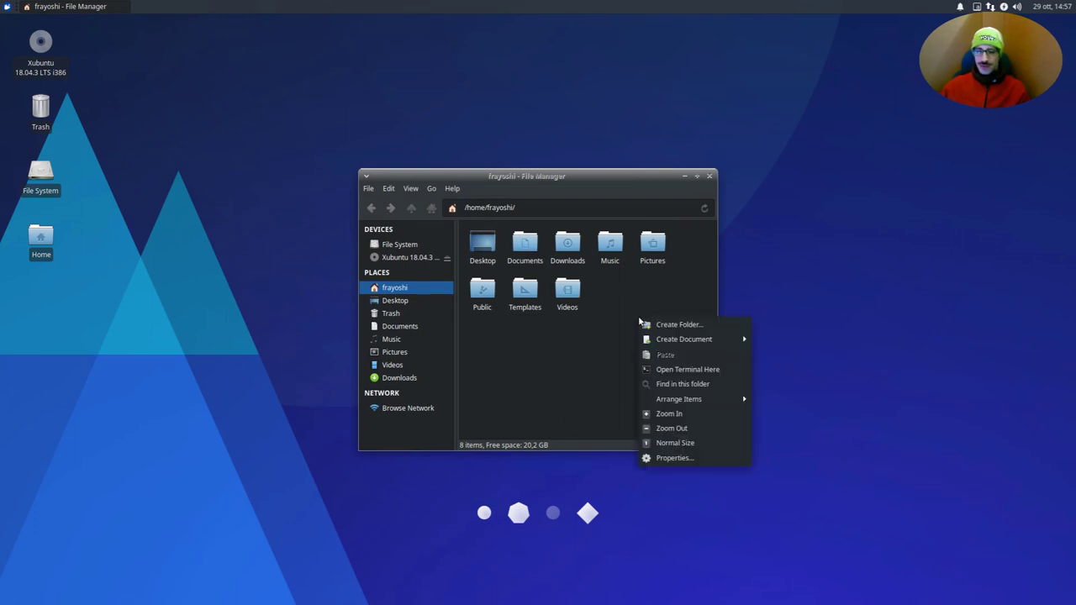
mouse_move(723, 339)
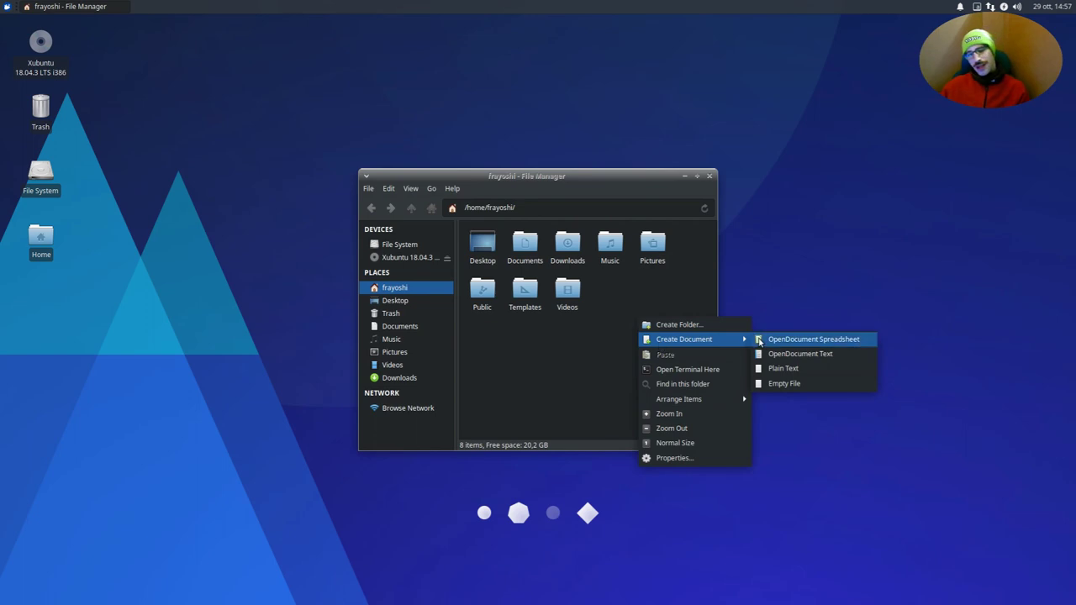
click(790, 383)
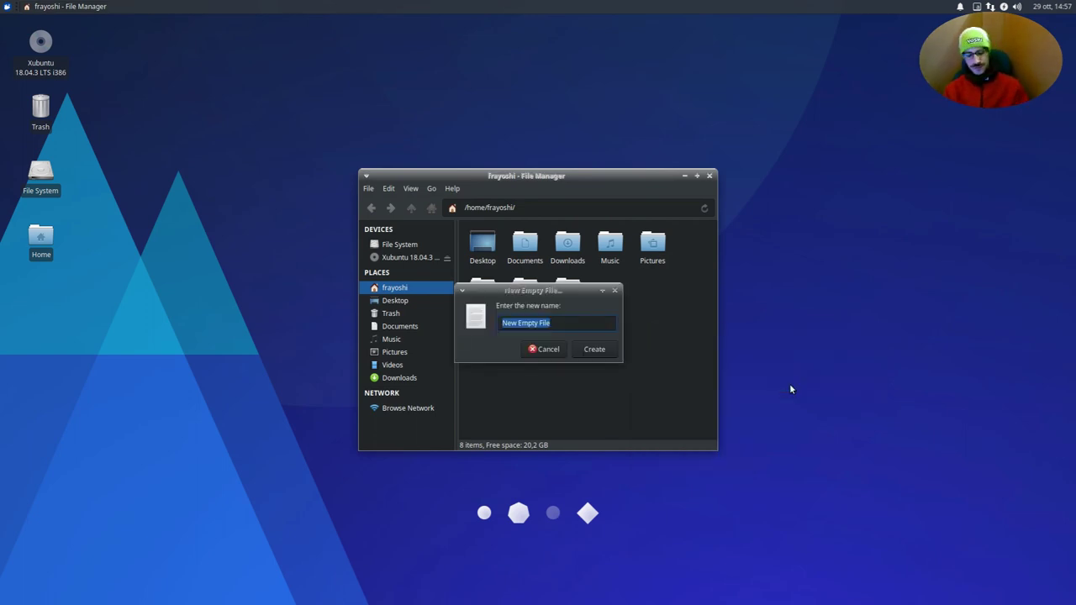
key(BackSpace)
text(.pam)
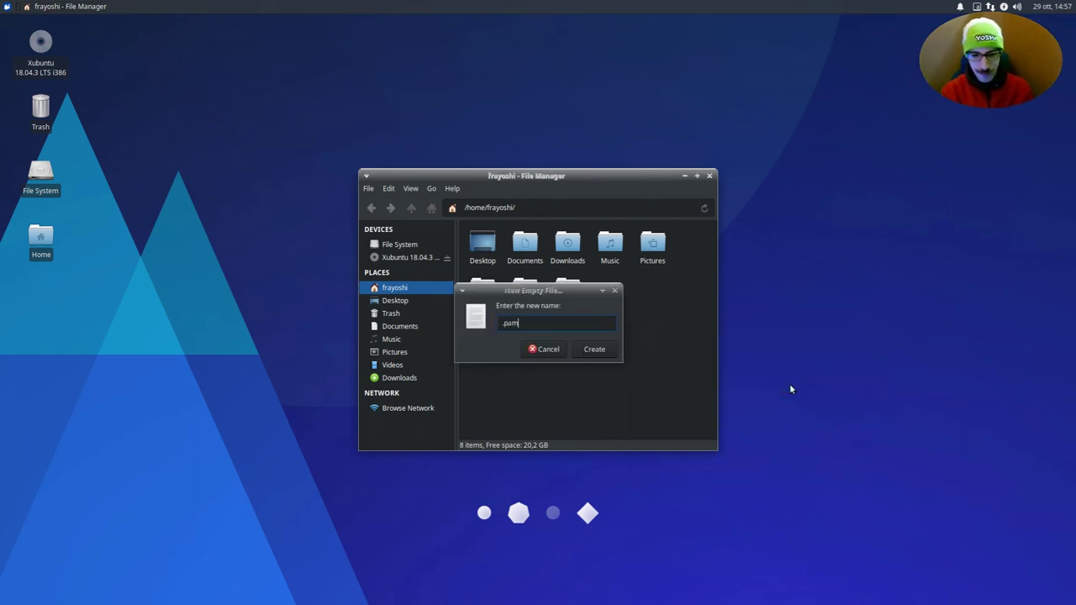
text(_)
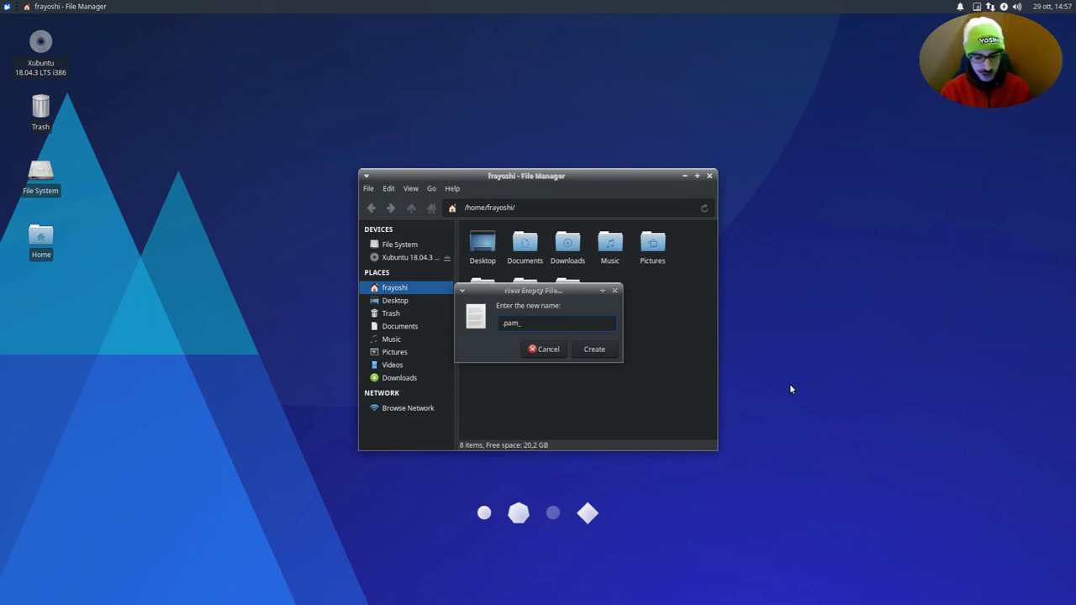
text(env)
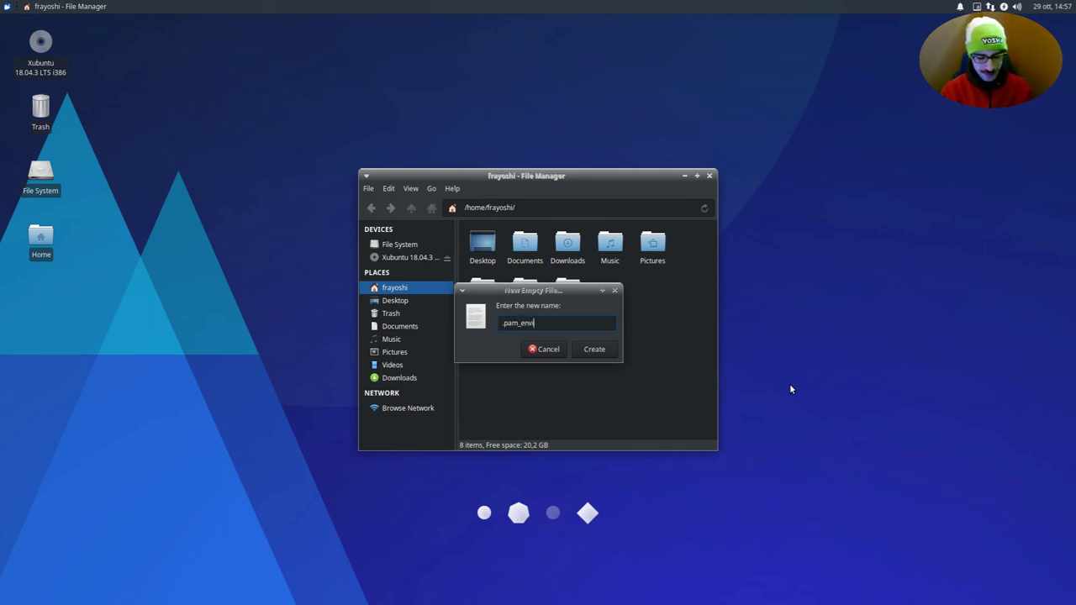
text(ironment)
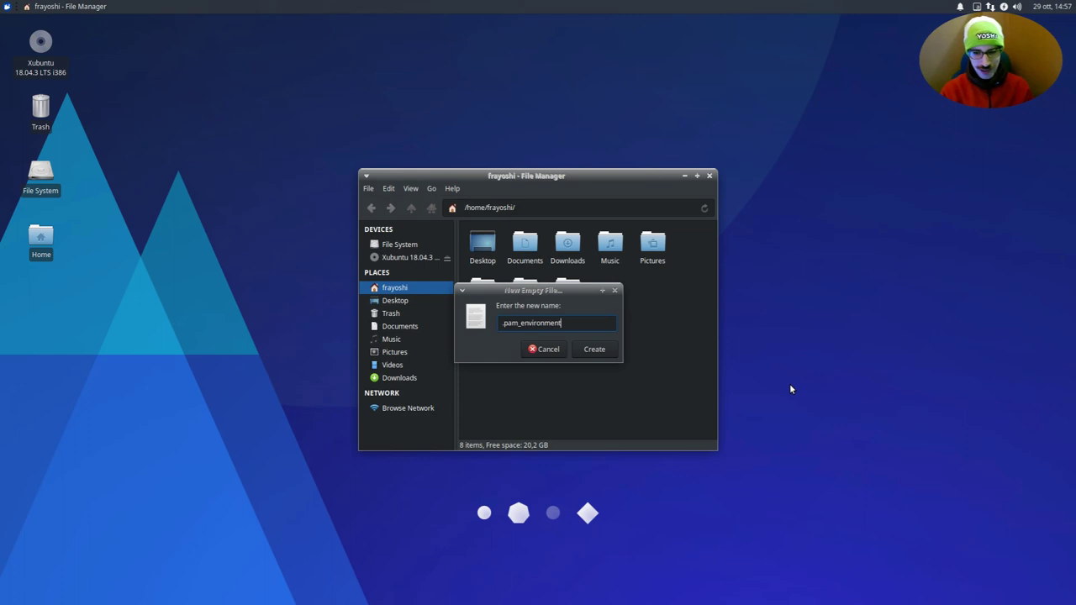
key(Return)
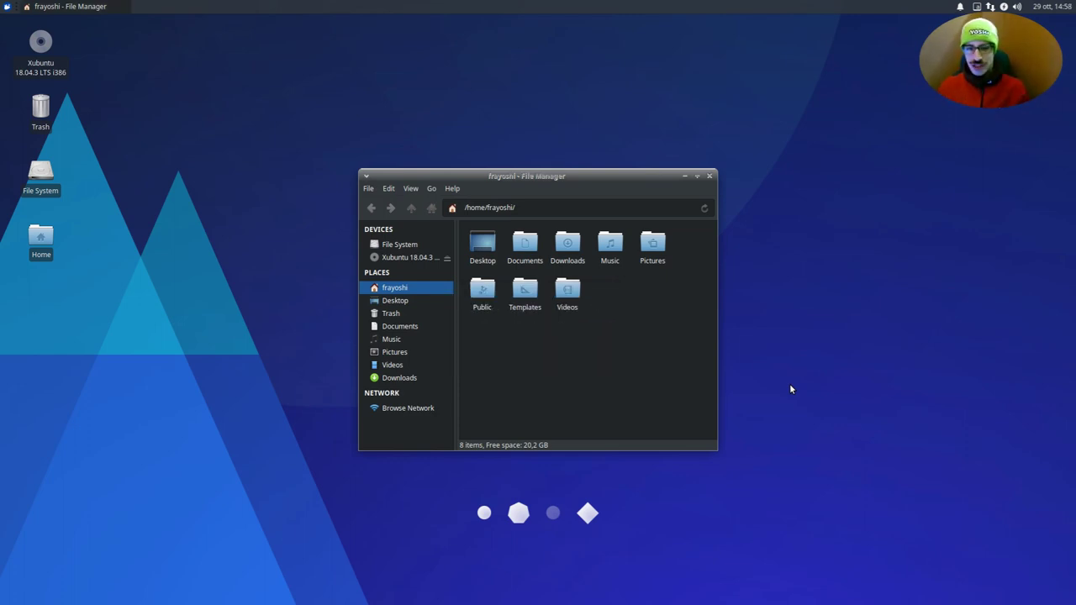
- Show hidden files and open .pam_environment in Mousepad
click(409, 190)
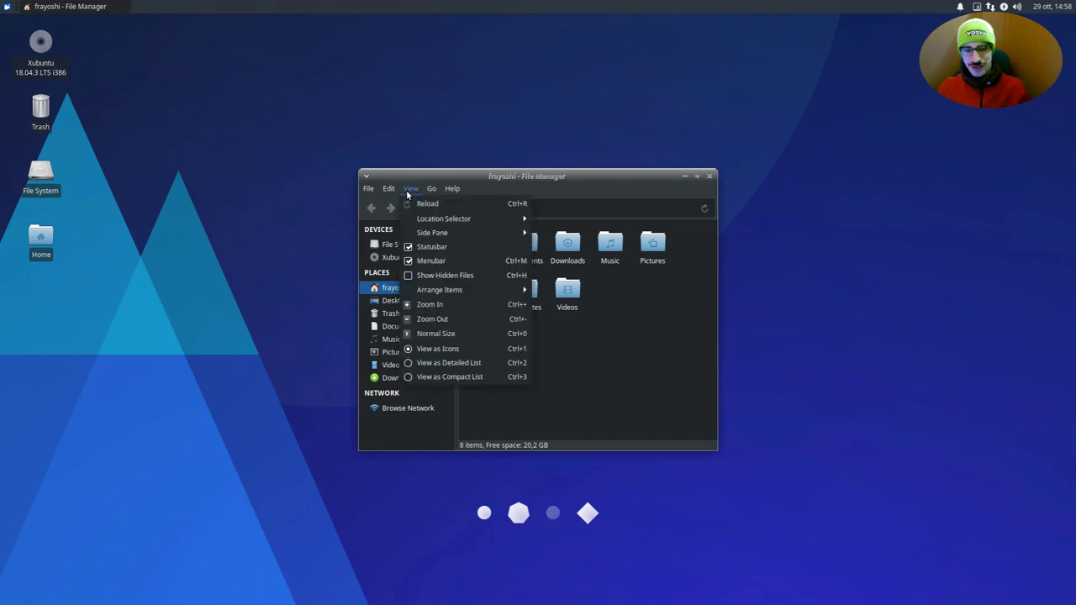
click(418, 276)
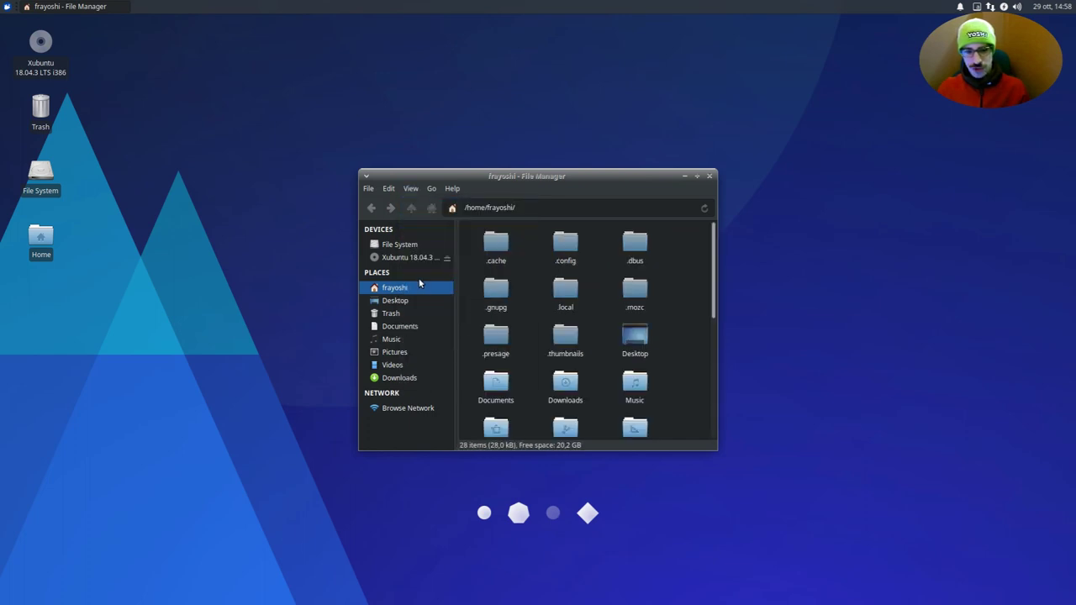
scroll(604, 335, down, 5)
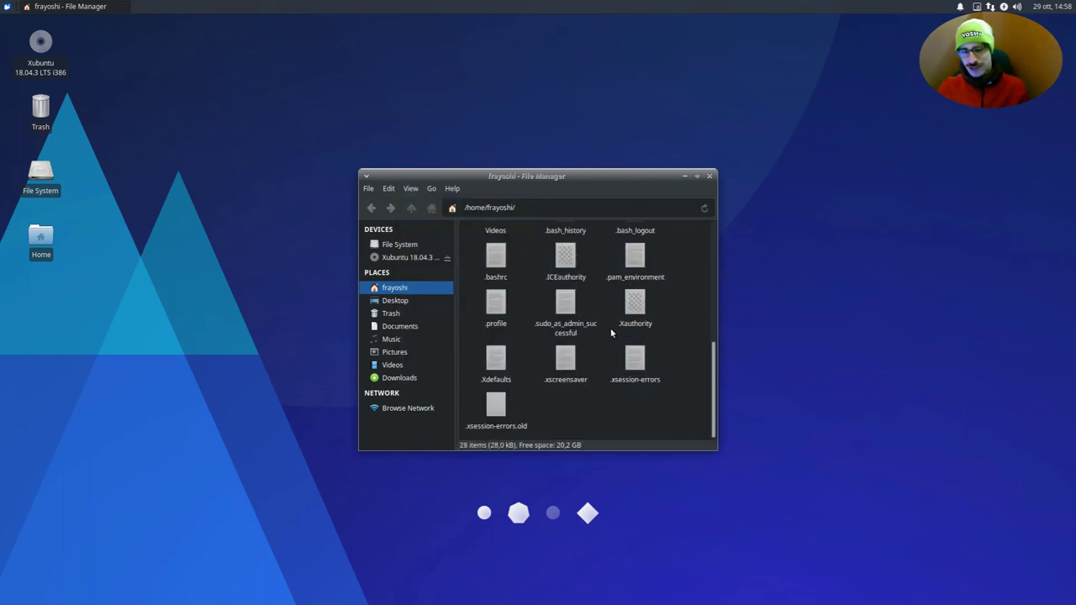
click(624, 269)
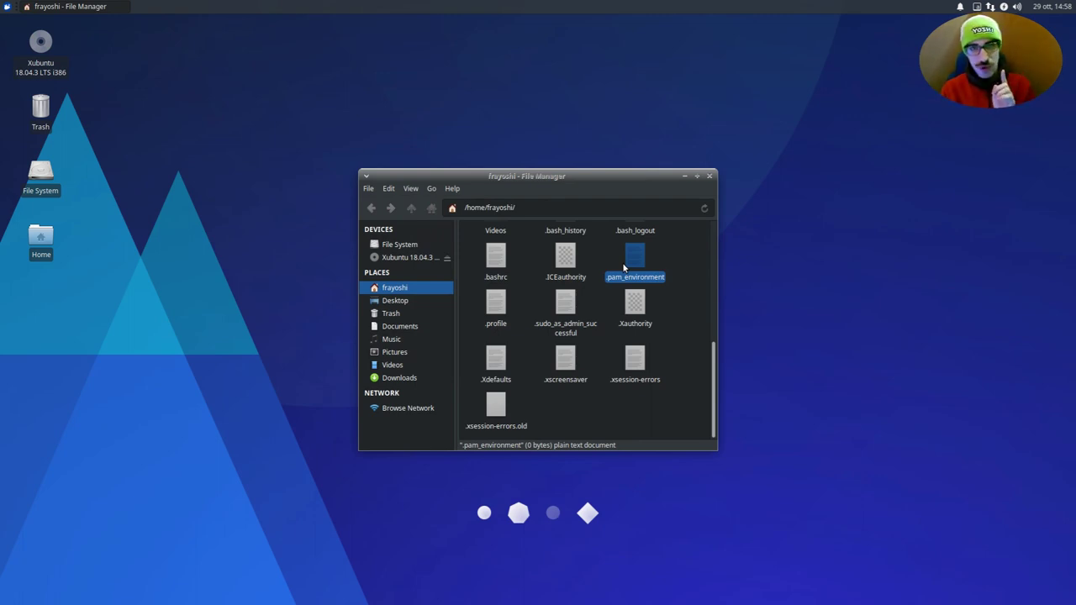
double_click(624, 266)
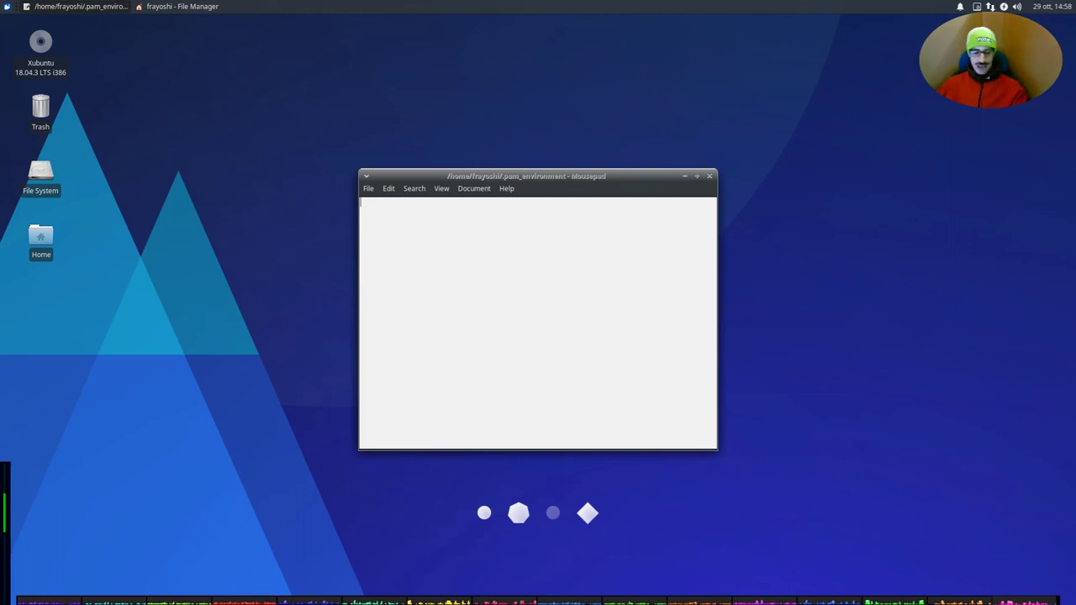
- Paste the XMODIFIERS, GTK_IM_MODULE and QT_IM_MODULE fcitx lines and highlight the first line
text(XMODIFIERS DEFAULT=@im=fcitx GTK_IM_MODULE DEFAULT=fcitx QT_IM_MODULE DEFAULT=fcitx)
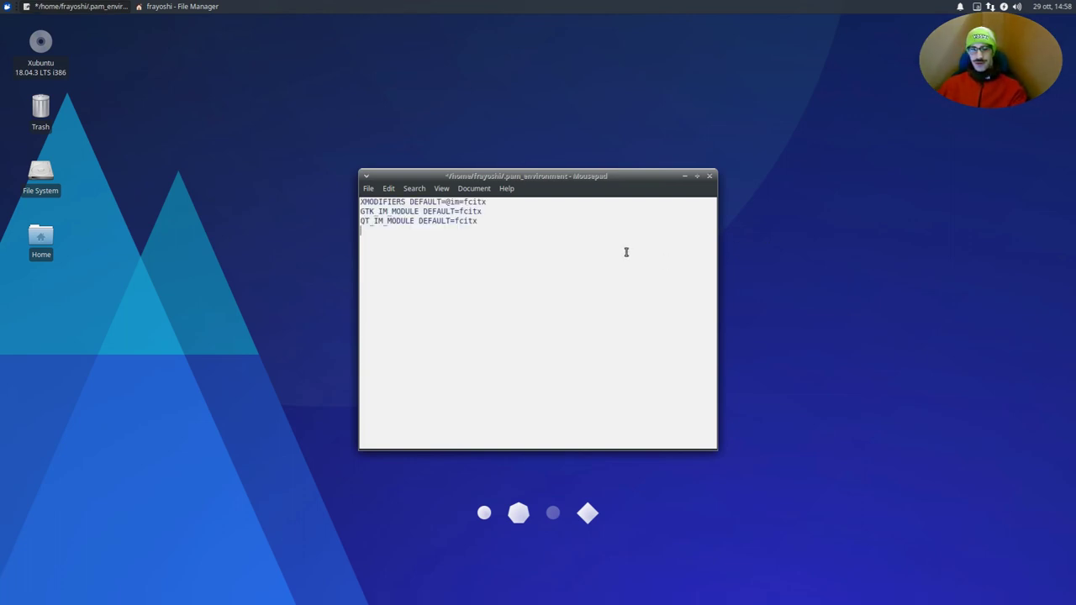
key(BackSpace)
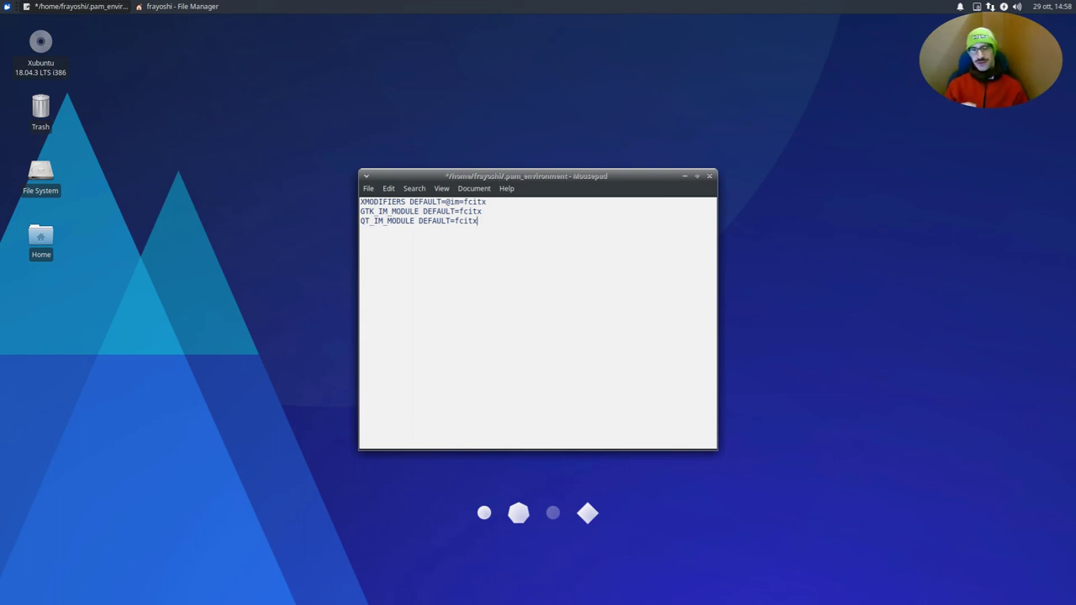
triple_click(475, 202)
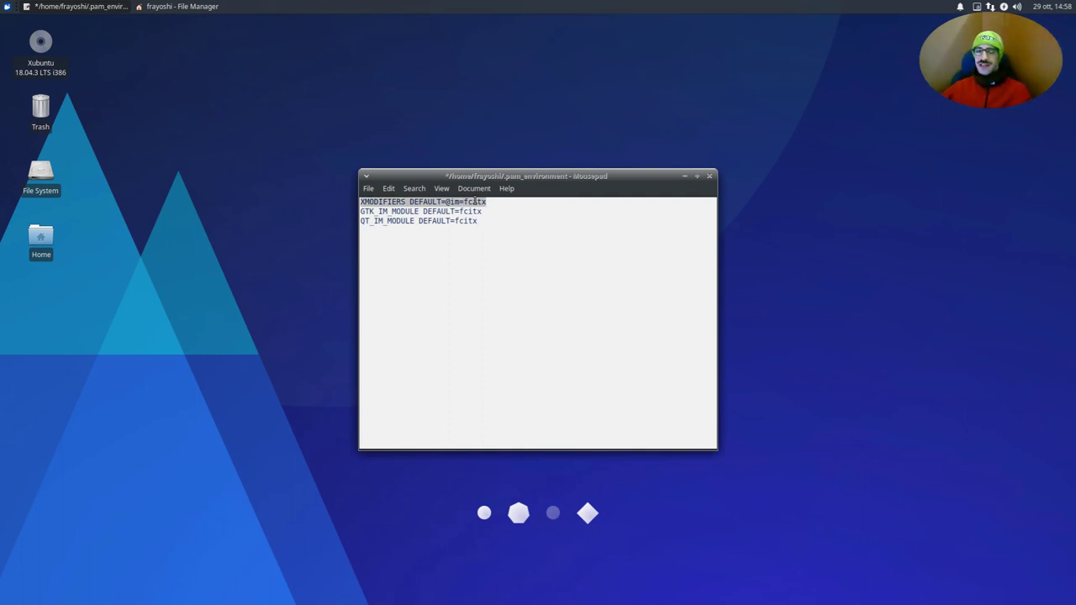
click(438, 202)
drag(371, 212, 79, 202)
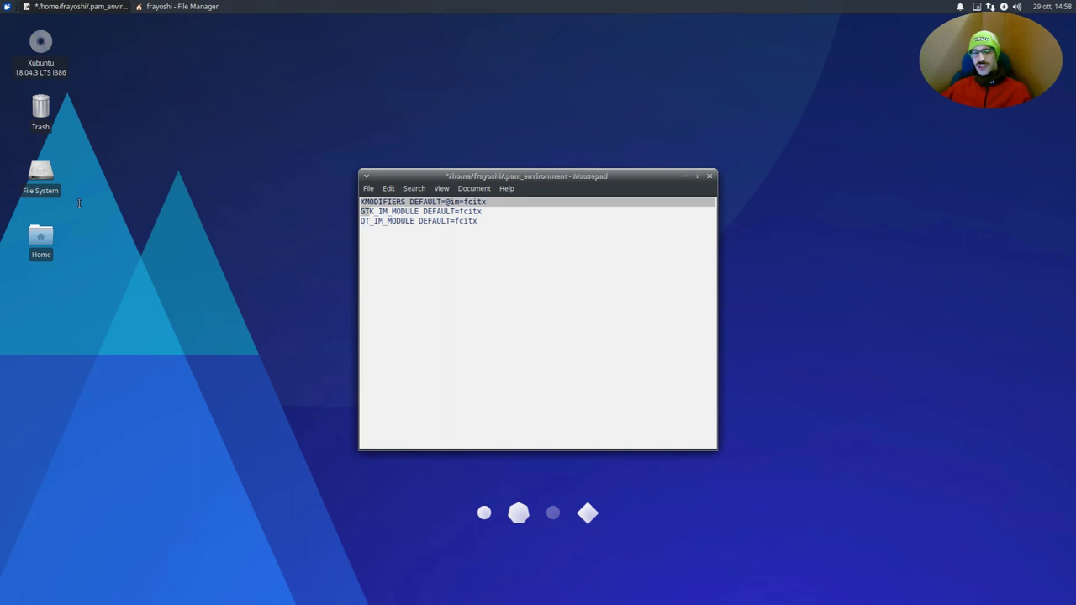
click(402, 211)
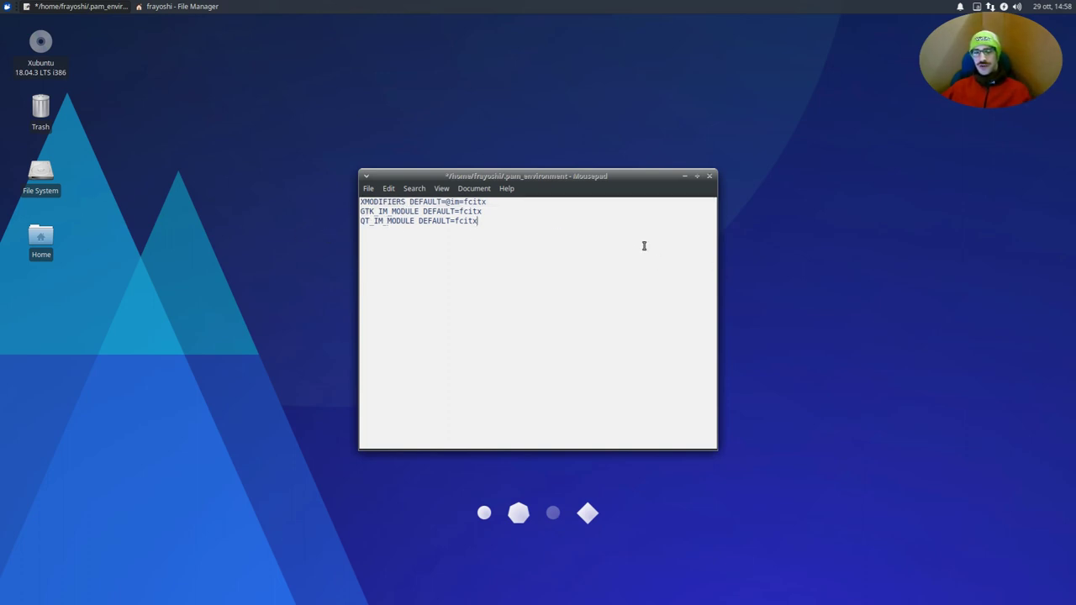
- Close Mousepad saving the changes, then close the file manager
click(709, 177)
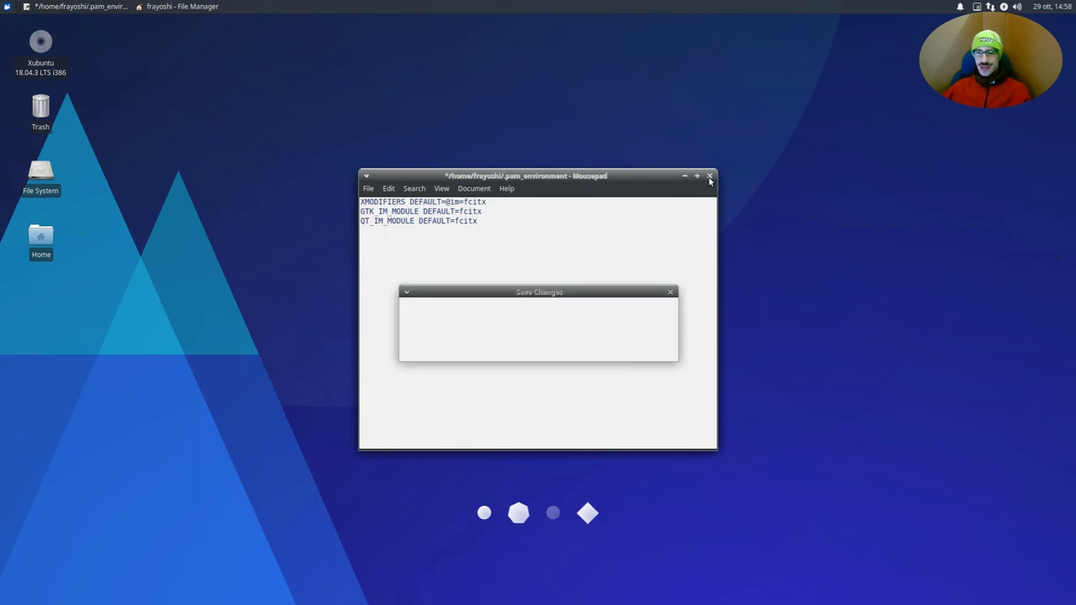
click(647, 351)
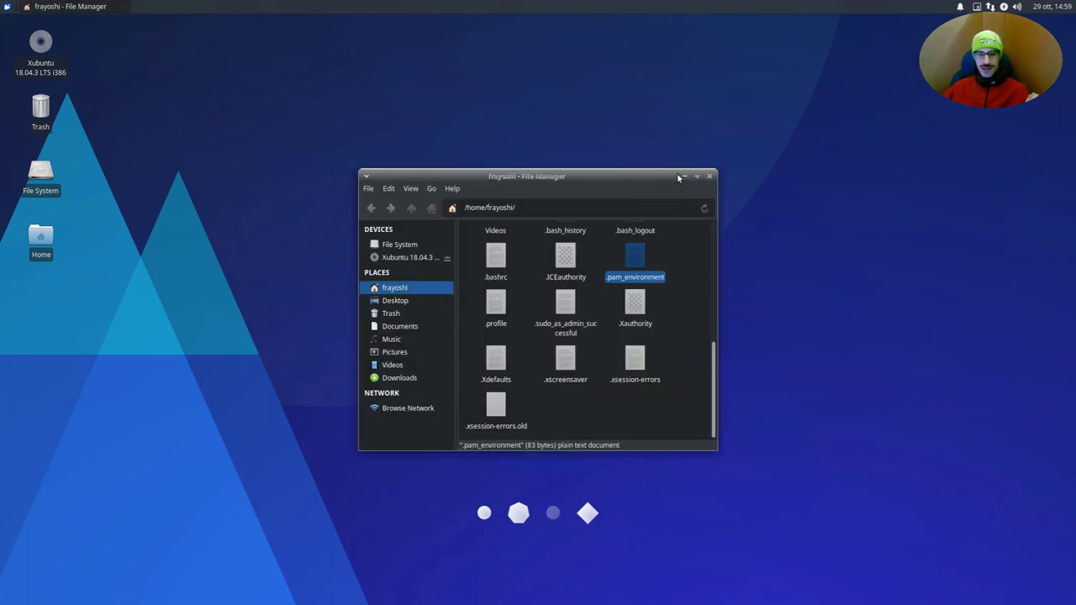
click(709, 176)
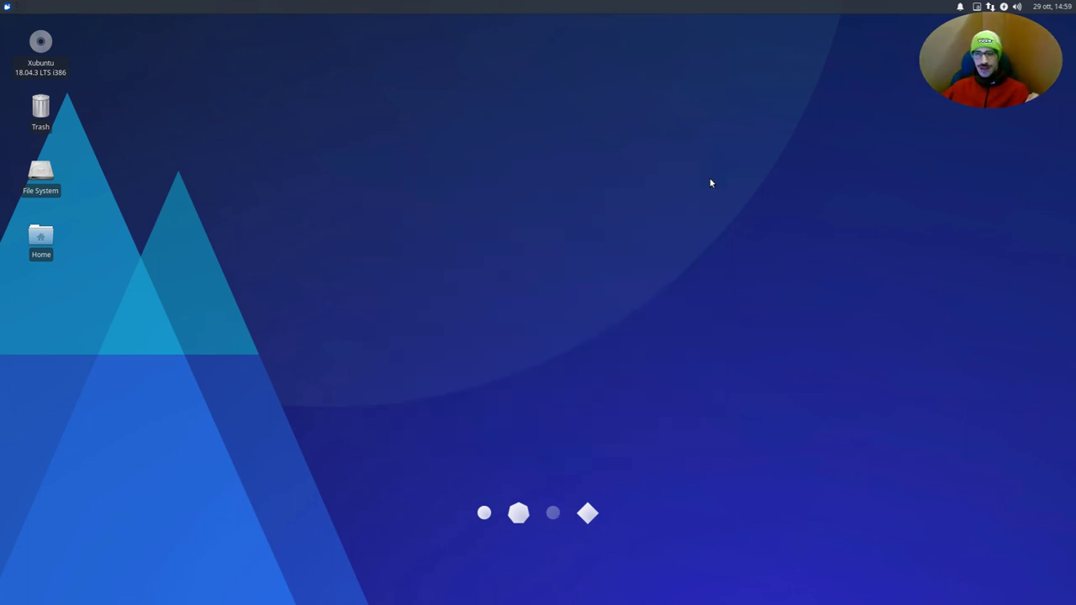
- Log out of the session and sign back in with the account password
click(5, 6)
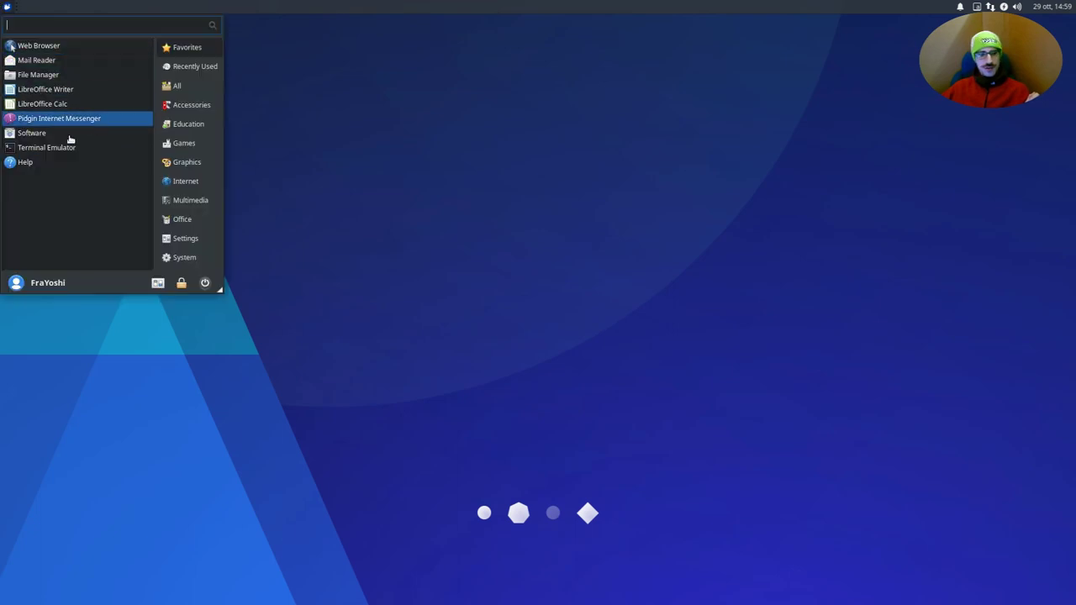
click(205, 285)
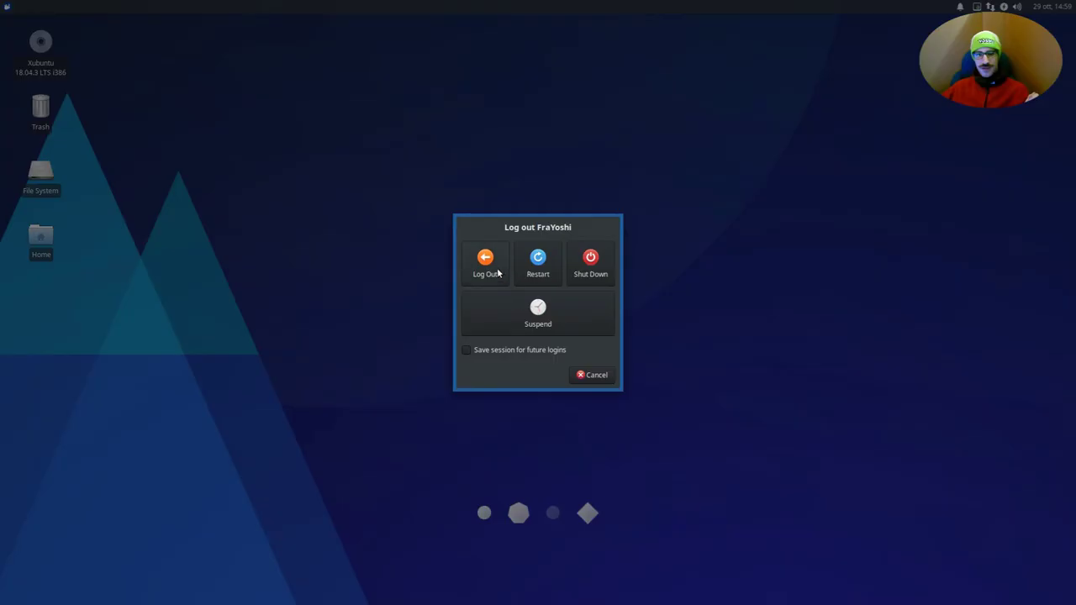
click(496, 271)
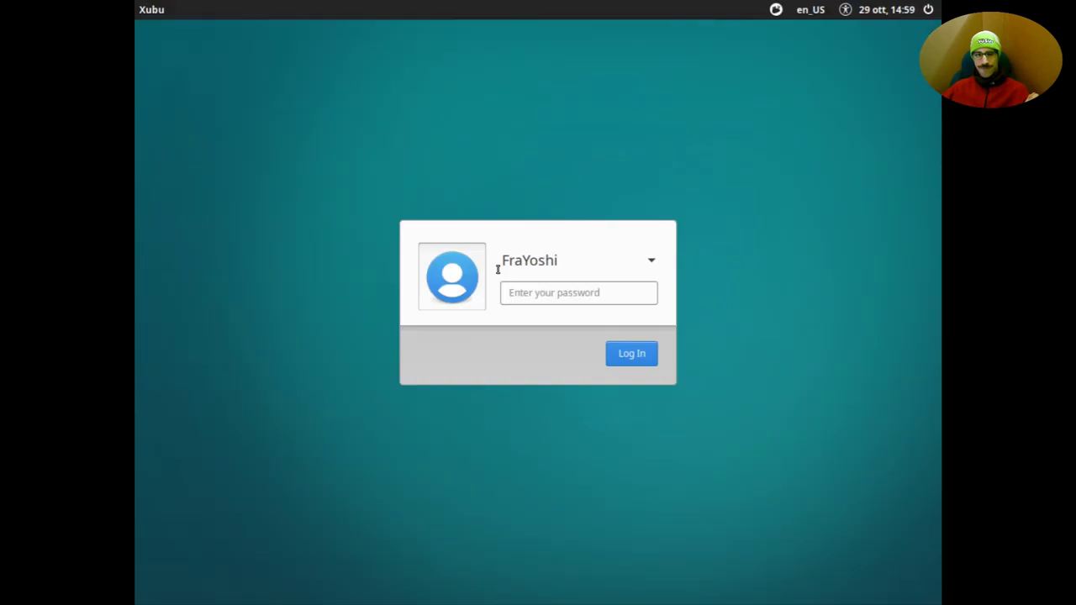
text(****)
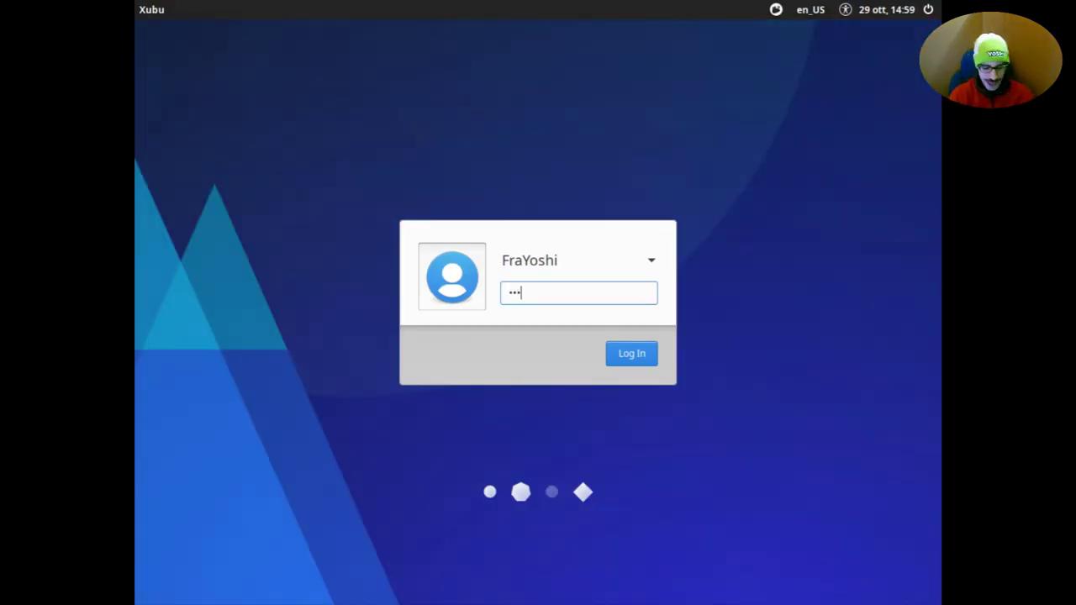
key(Return)
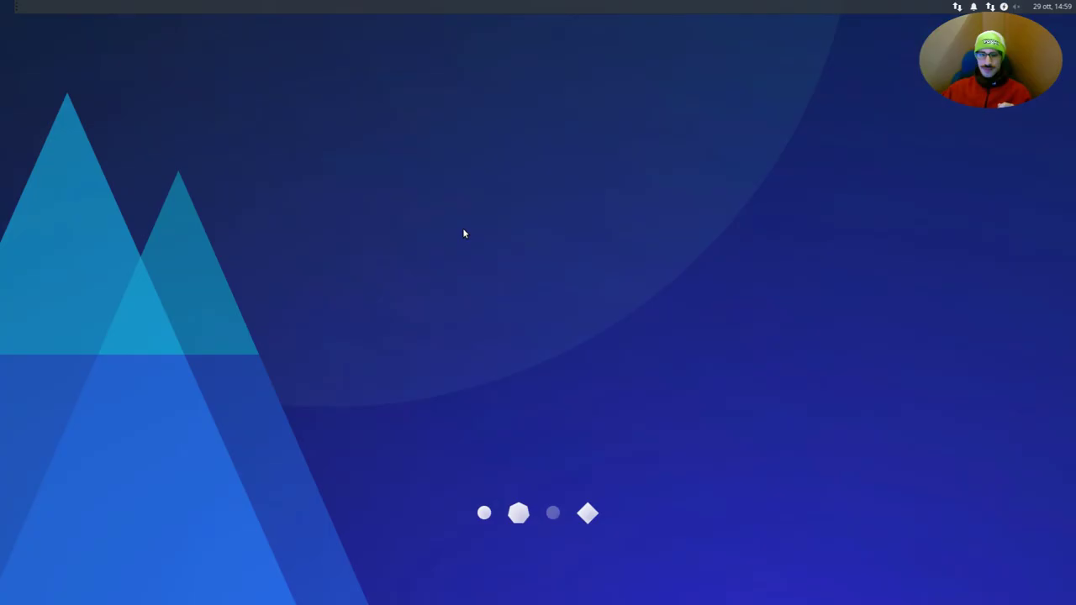
click(4, 5)
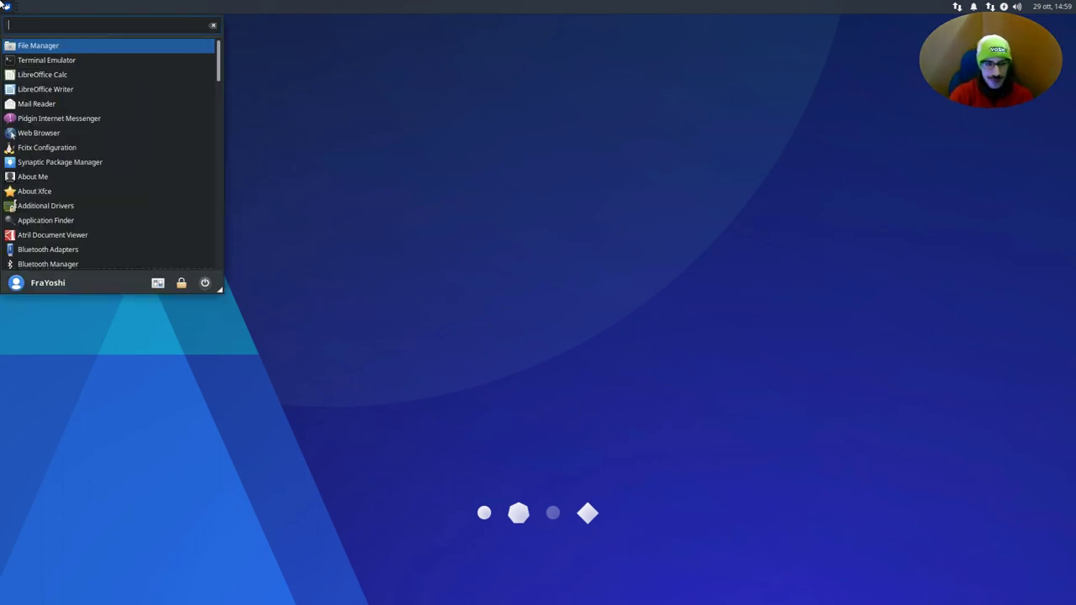
- Start Fcitx by searching 'fc' in the applications menu
text(te)
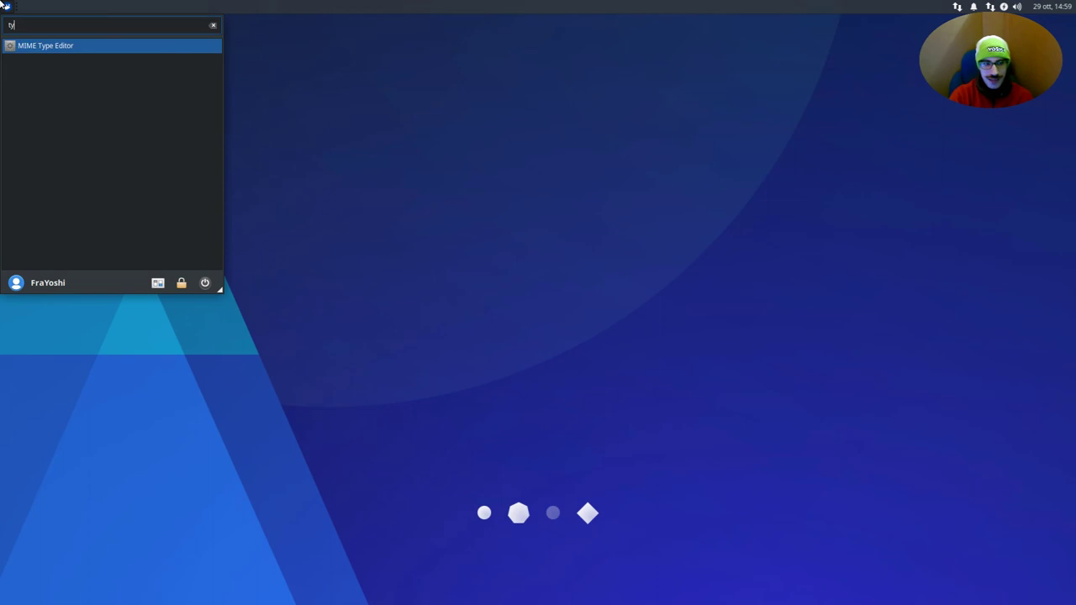
key(BackSpace)
key(BackSpace)
key(Escape)
key(Escape)
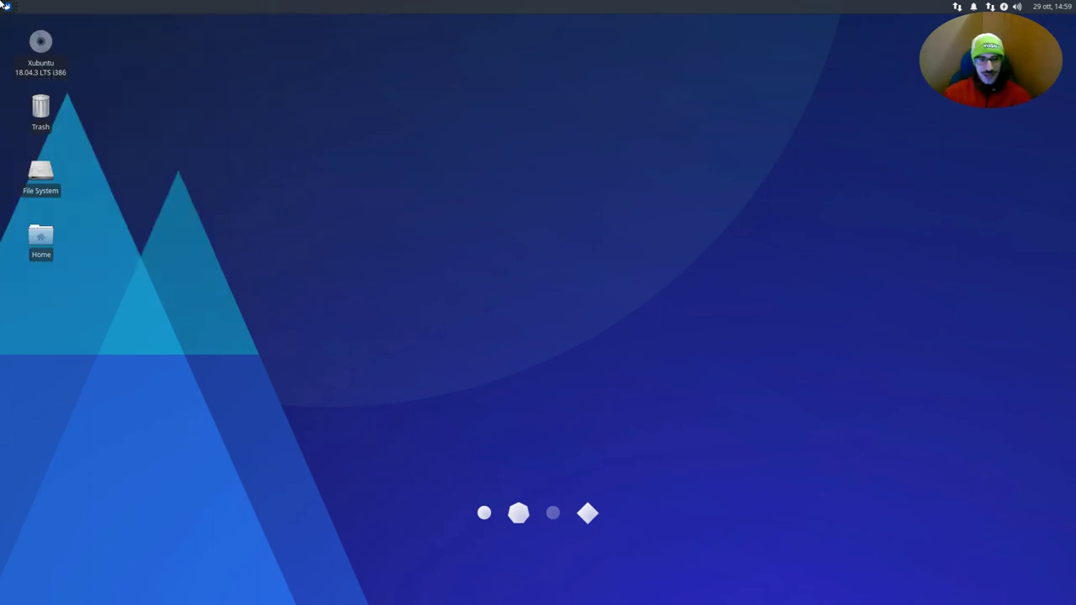
click(4, 5)
text(fc)
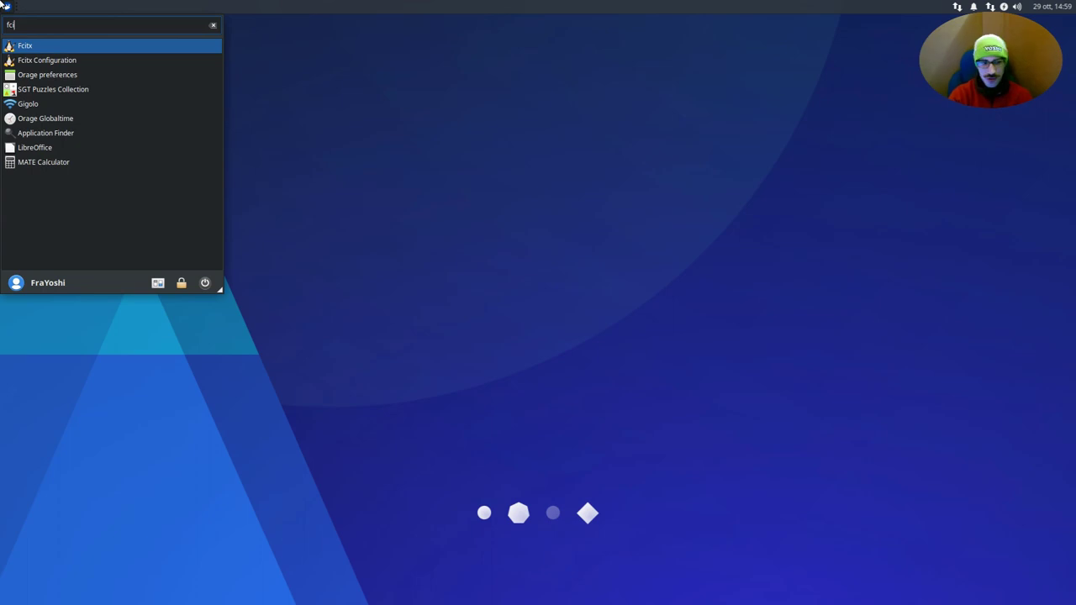
key(Return)
- Test Japanese input in the menu search, then launch Kate
click(4, 5)
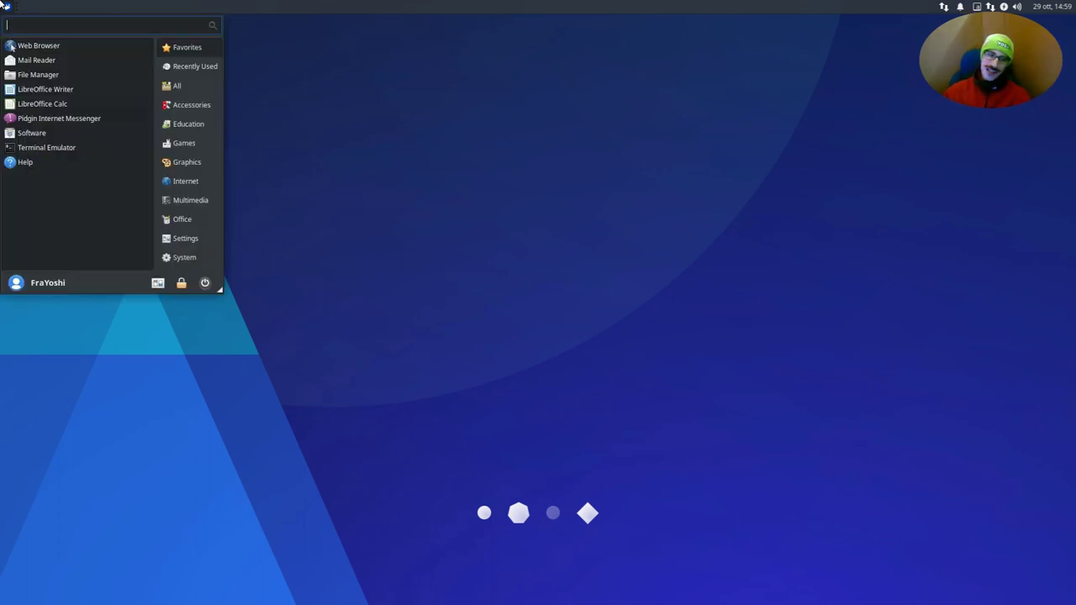
key(ctrl+space)
text(te)
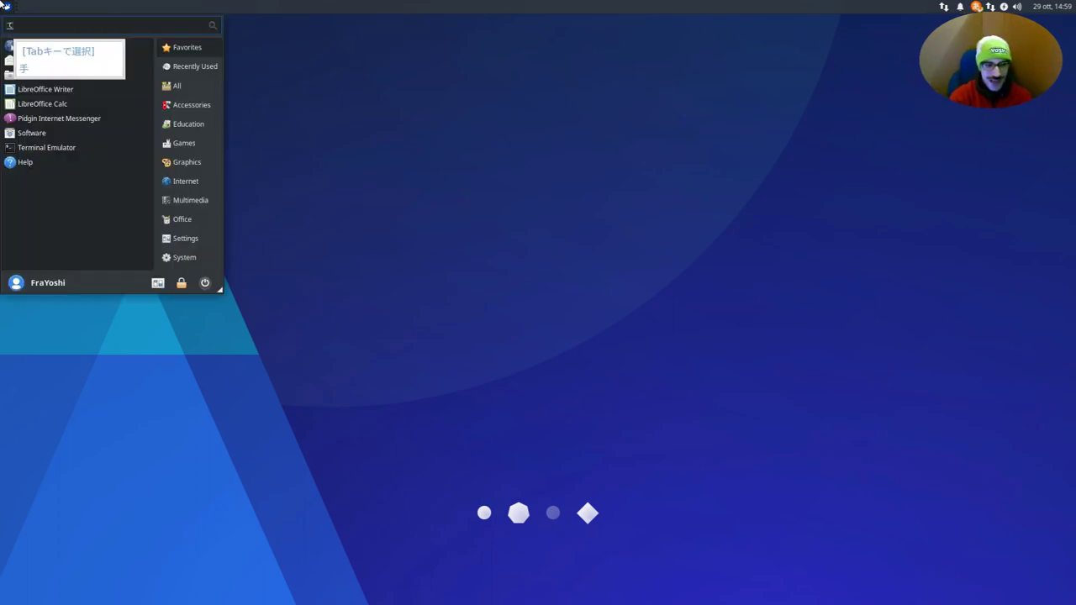
text(!)
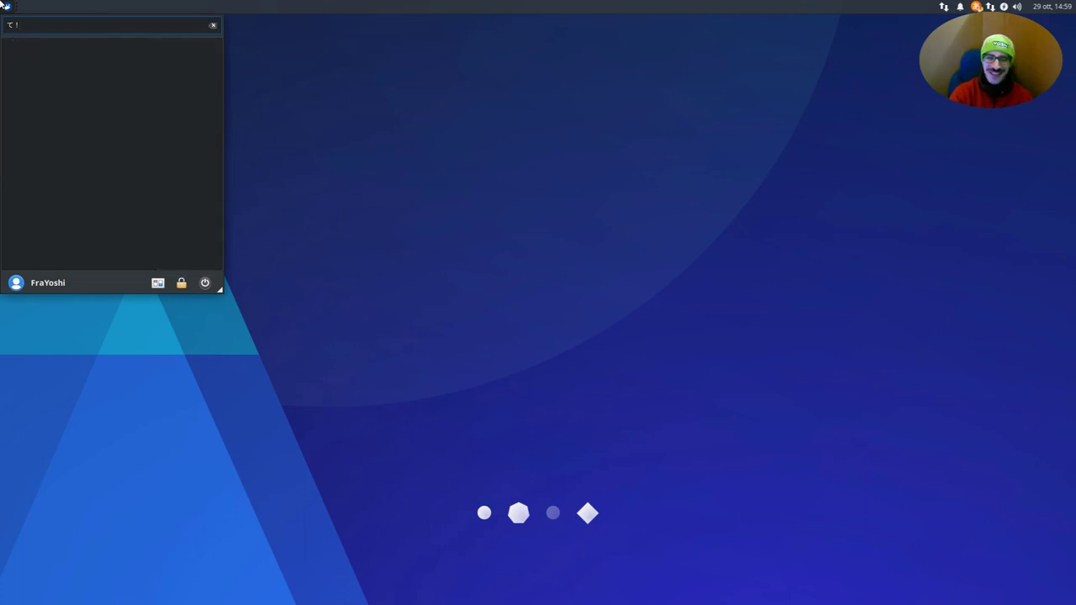
key(BackSpace)
key(BackSpace)
text(kate)
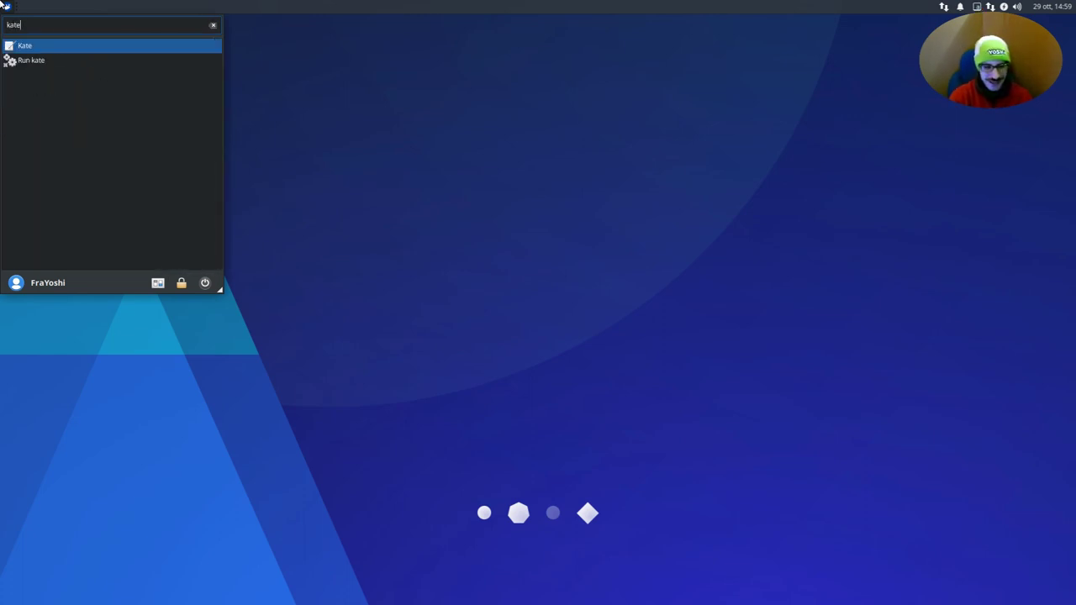
key(Return)
- With Mozc enabled, type やった！！！ followed by ^^ in the new document
key(ctrl+space)
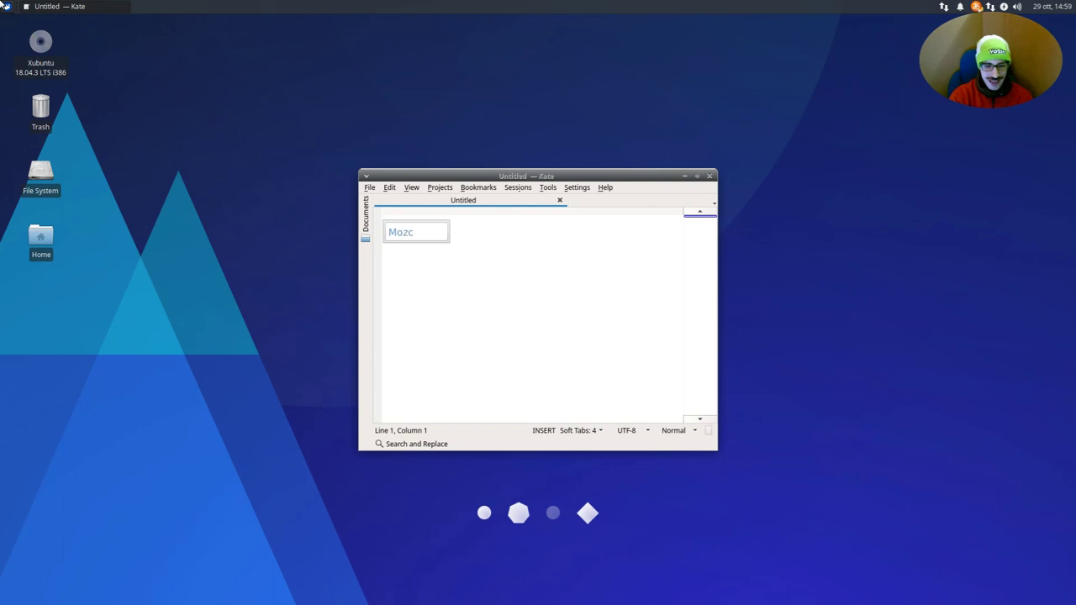
text(yatta!!!)
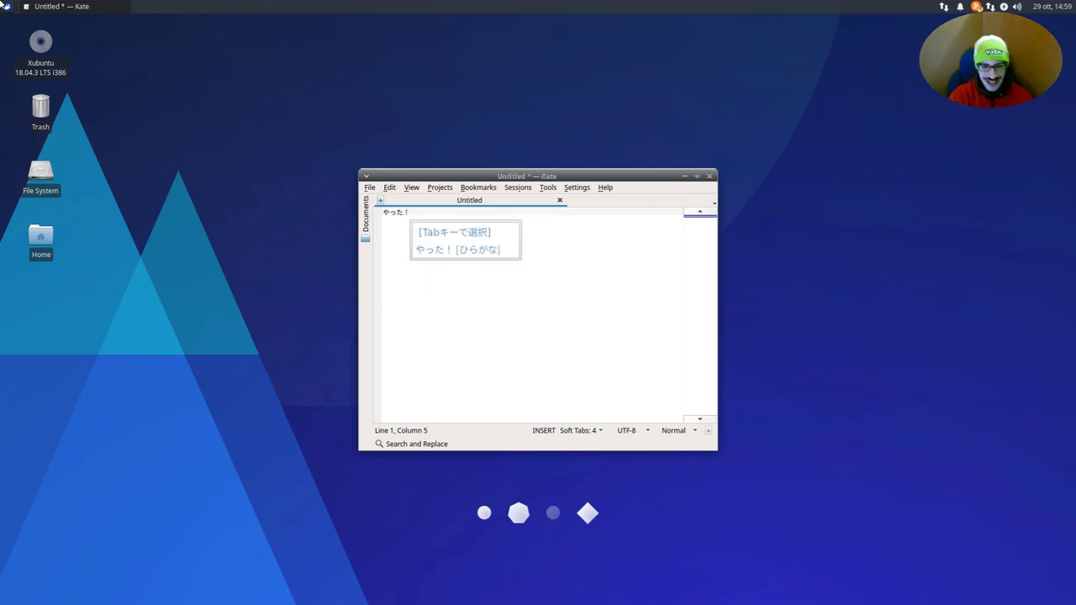
key(Return)
text(^)
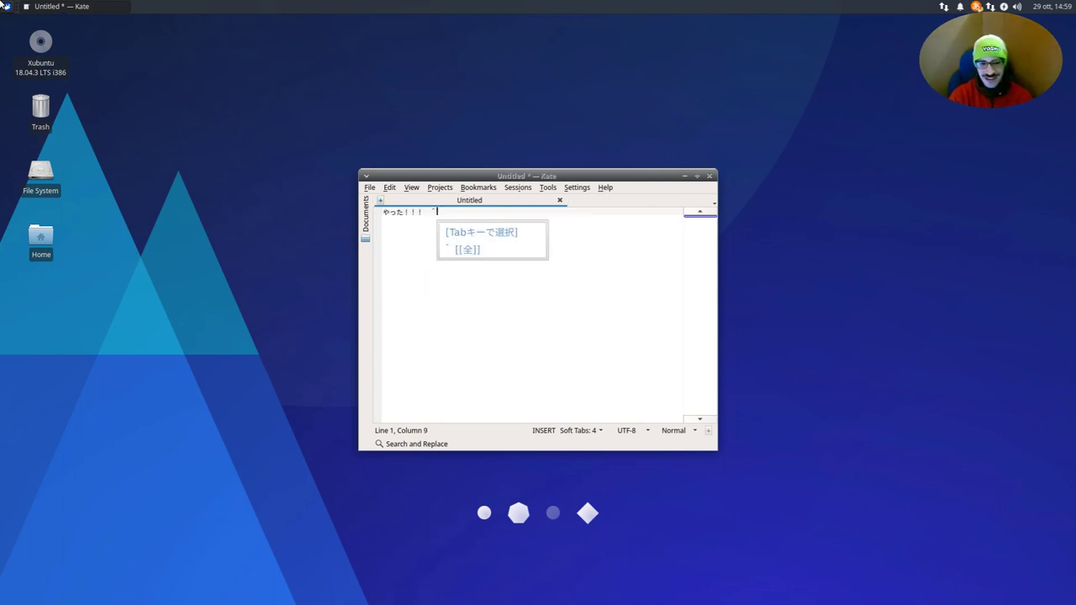
text(^)
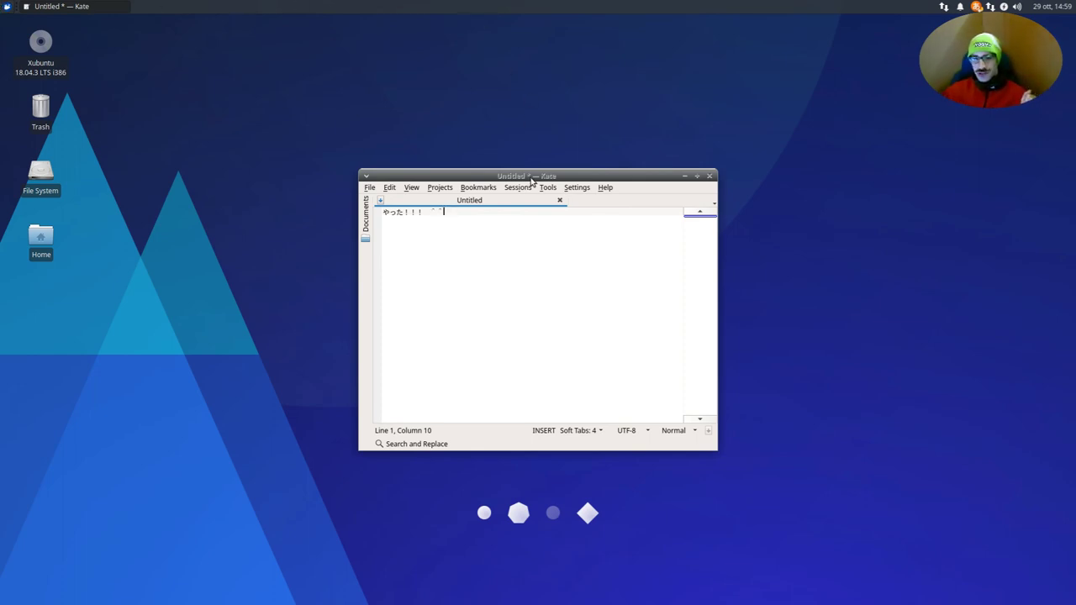
- Move the Kate window to the top right of the screen
drag(532, 180, 772, 150)
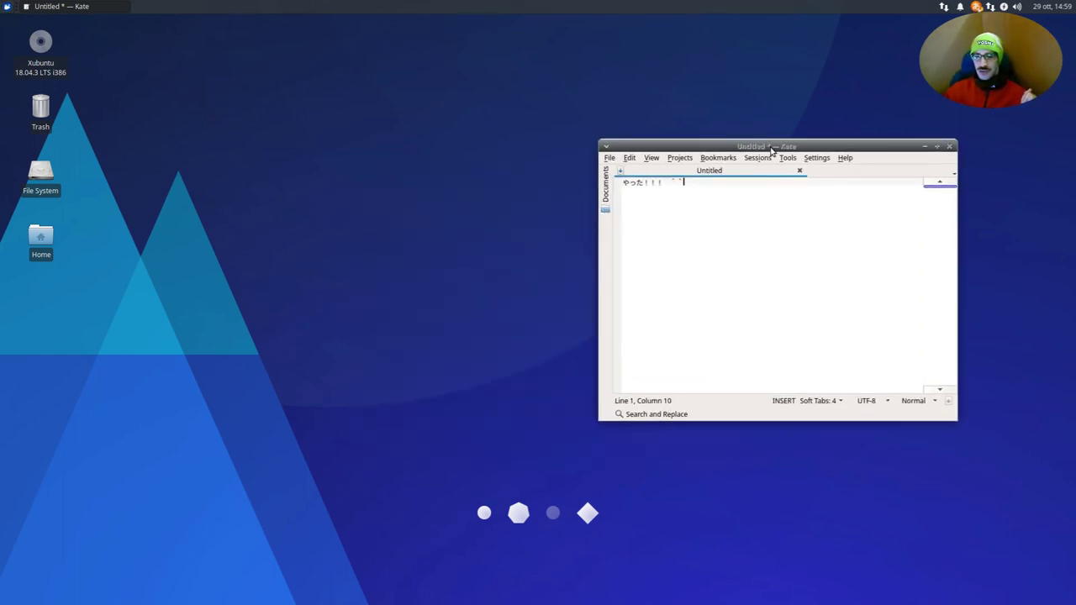
drag(772, 150, 789, 89)
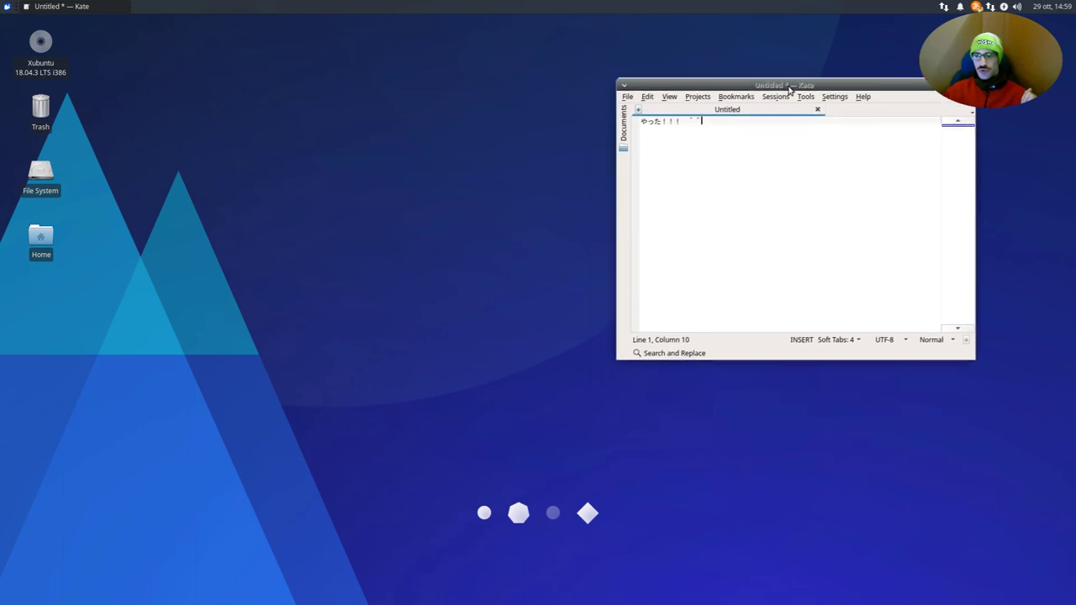
click(7, 6)
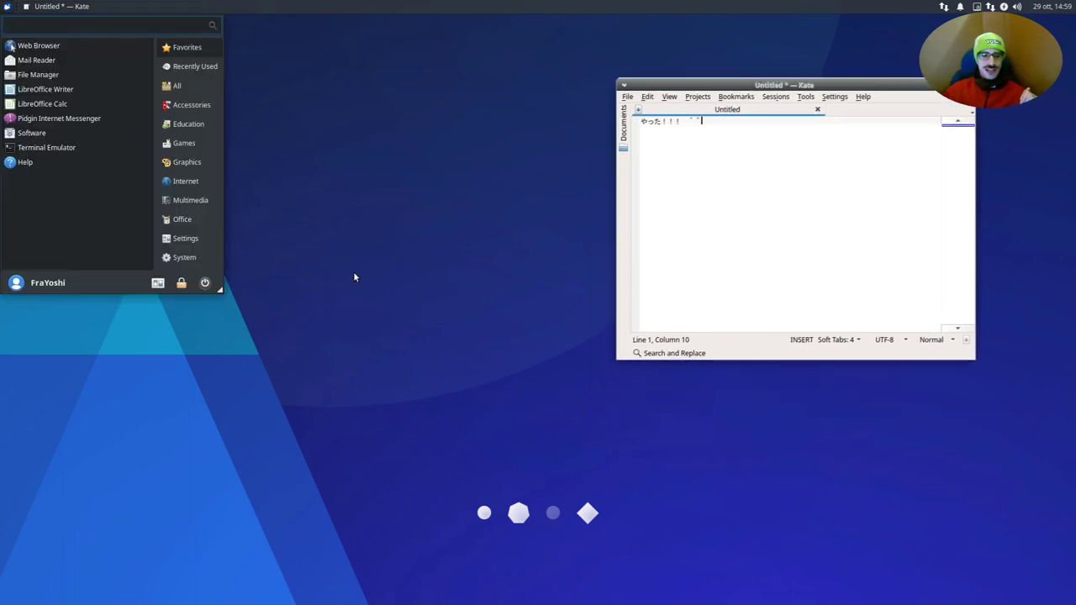
- Open Session and Startup's Application Autostart tab and begin adding a new entry
click(158, 284)
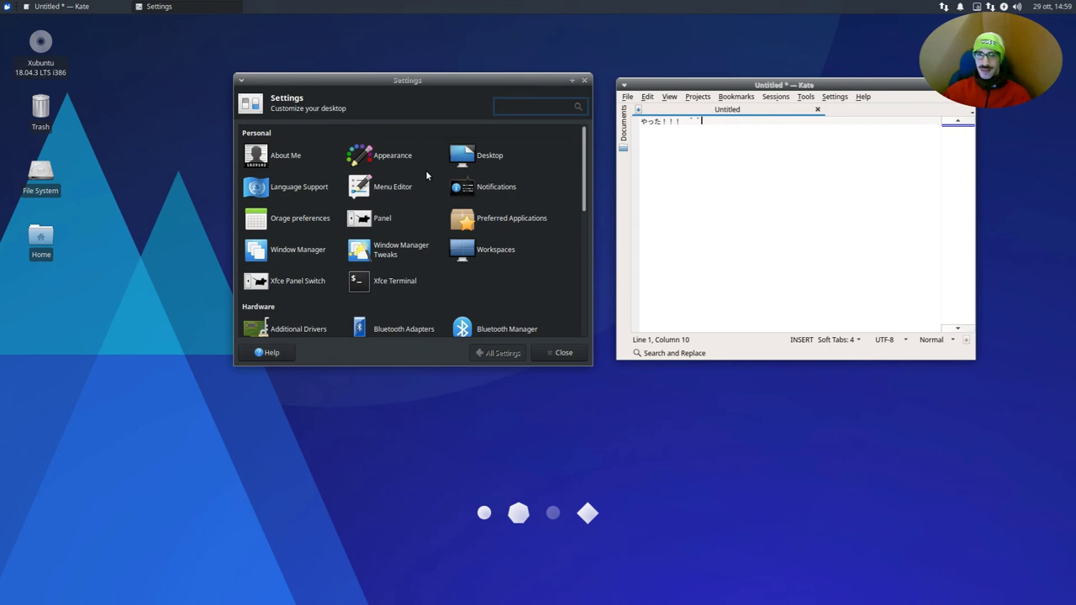
scroll(426, 175, down, 5)
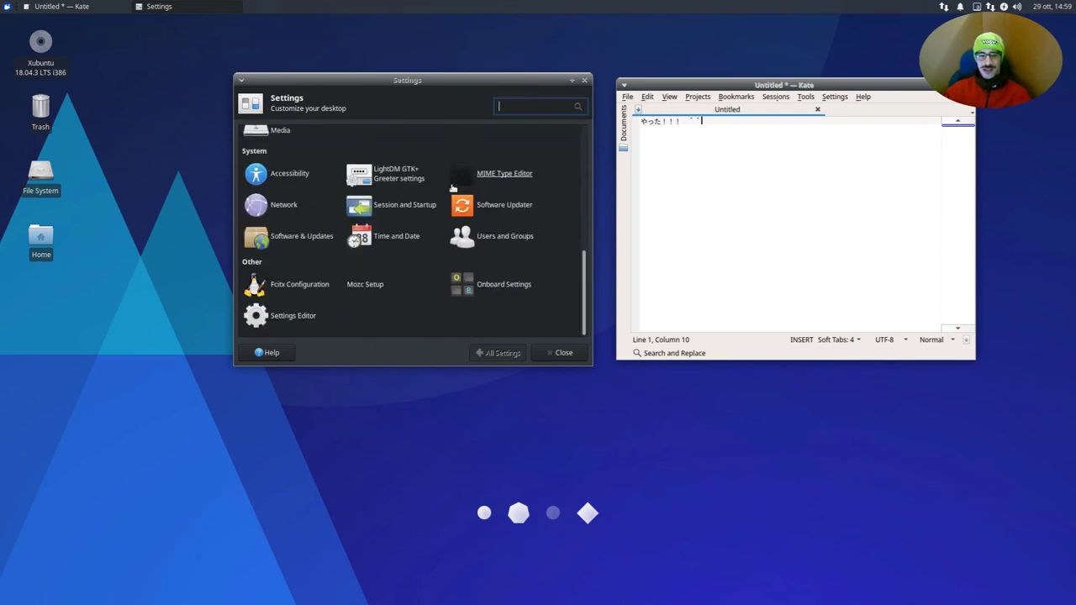
click(413, 206)
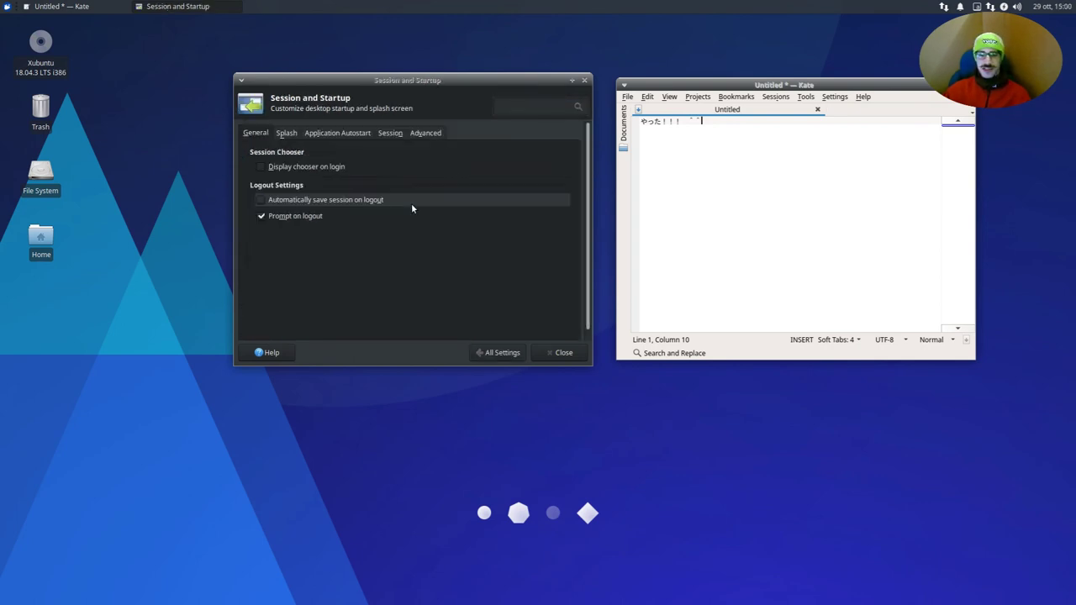
click(358, 132)
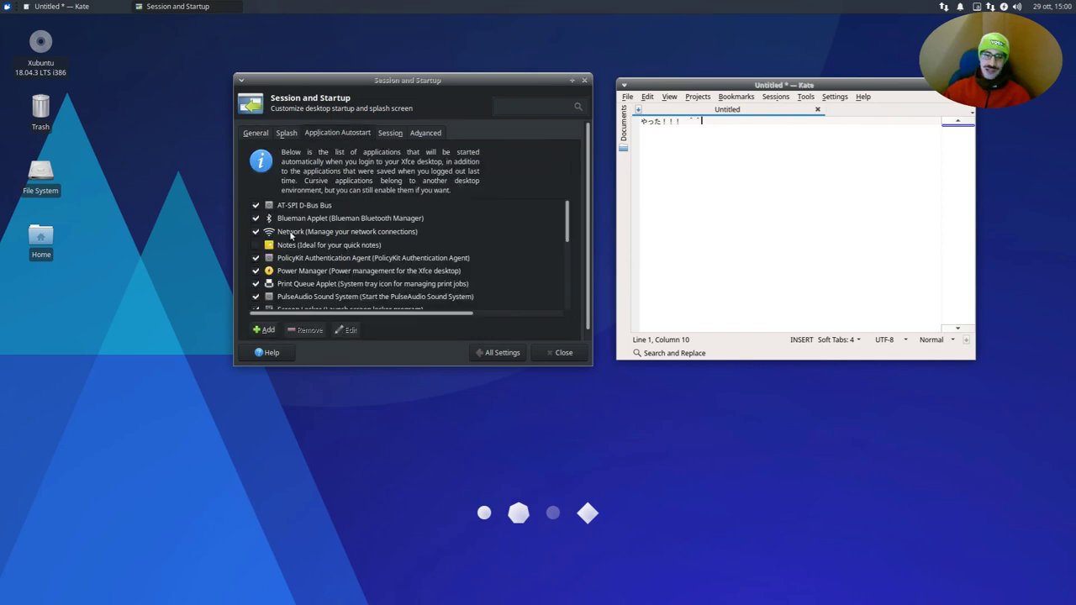
scroll(302, 244, down, 3)
scroll(345, 267, up, 3)
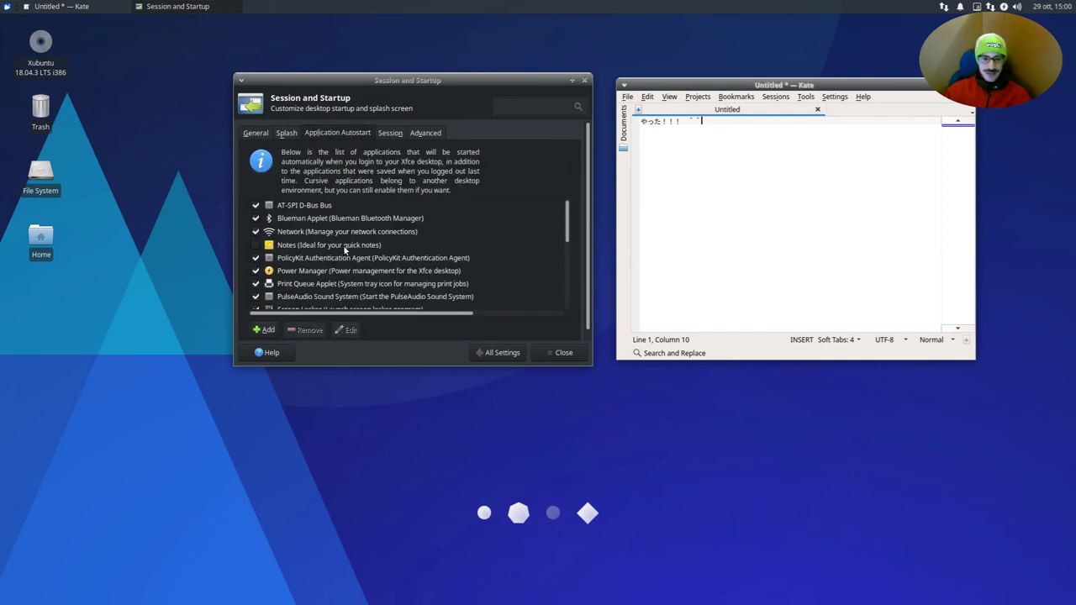
scroll(345, 252, down, 5)
scroll(344, 250, up, 2)
scroll(344, 250, down, 2)
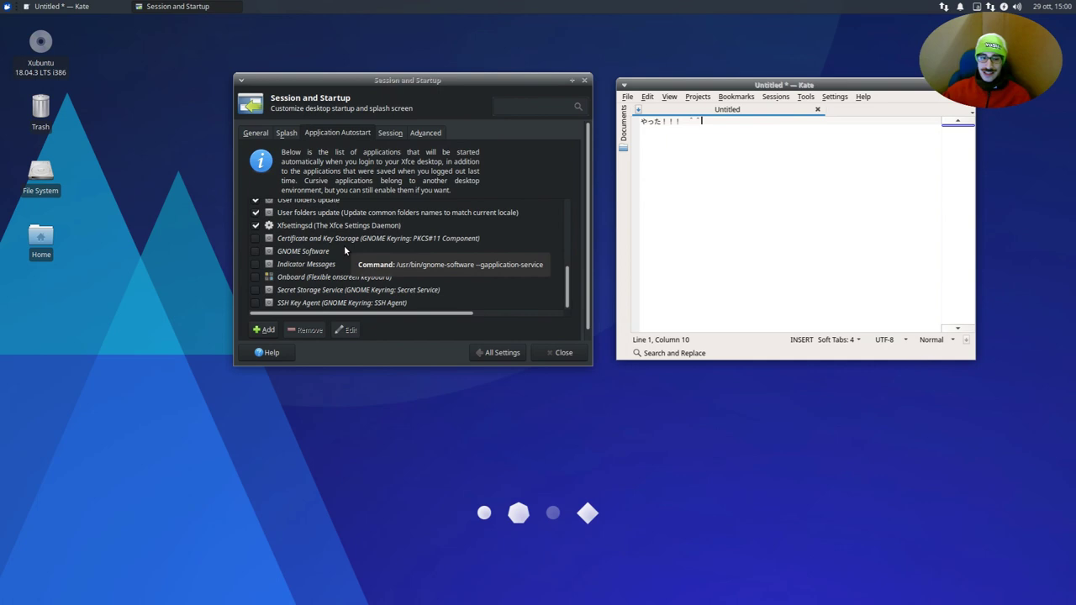
click(264, 331)
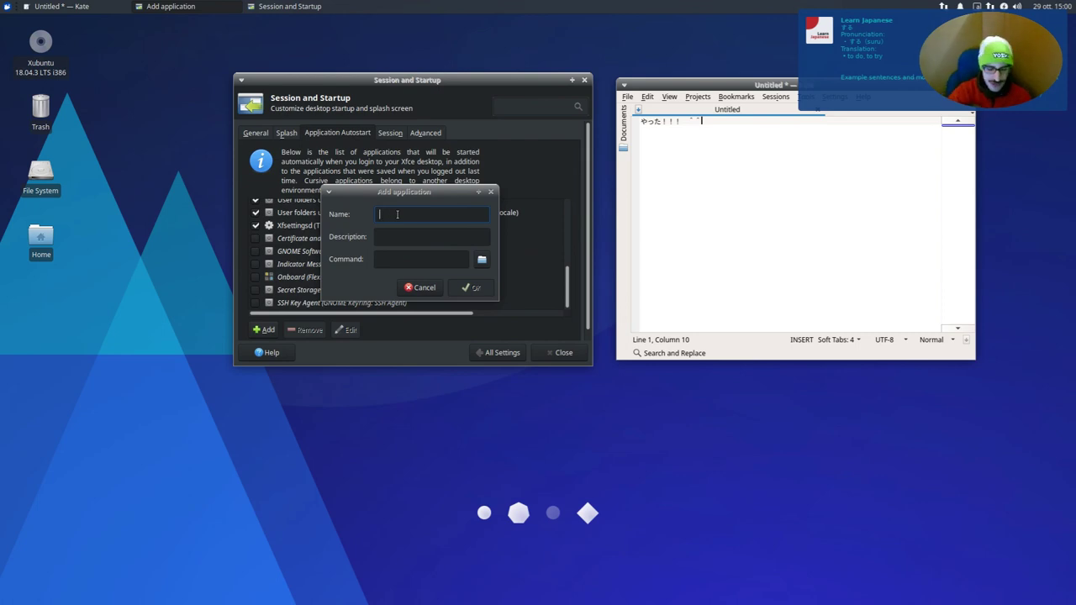
- Create an autostart entry named fcitx with the command /usr/bin/fcitx
text(fcitx)
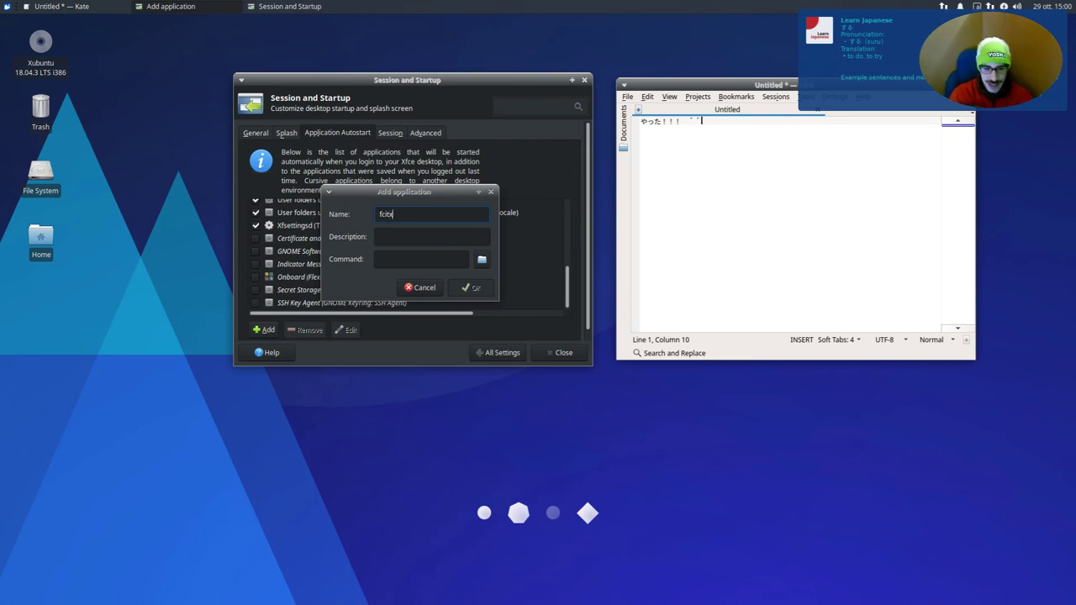
key(Tab)
key(Tab)
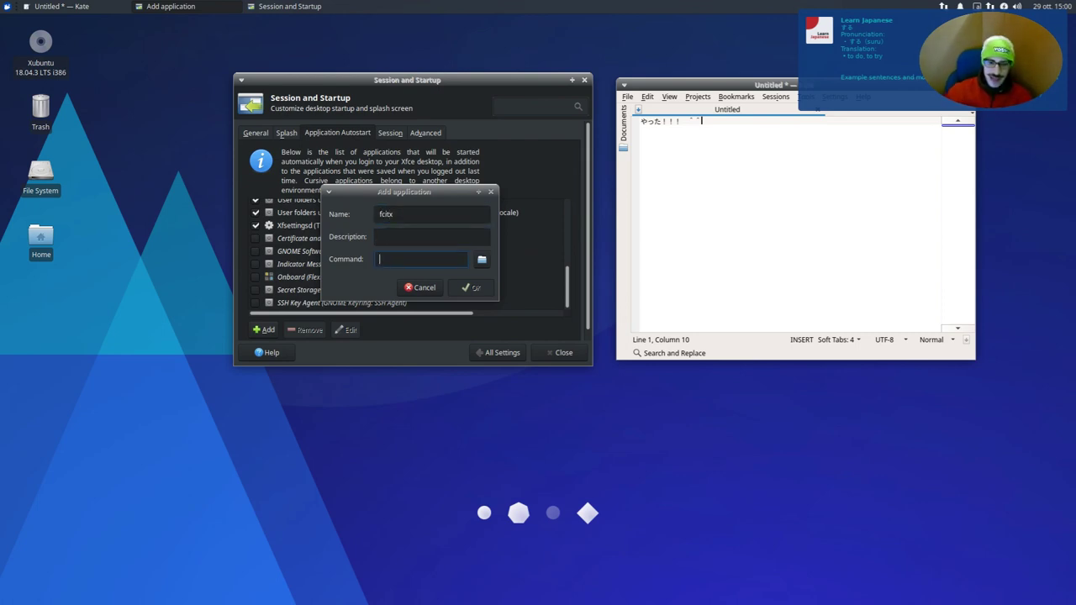
click(483, 260)
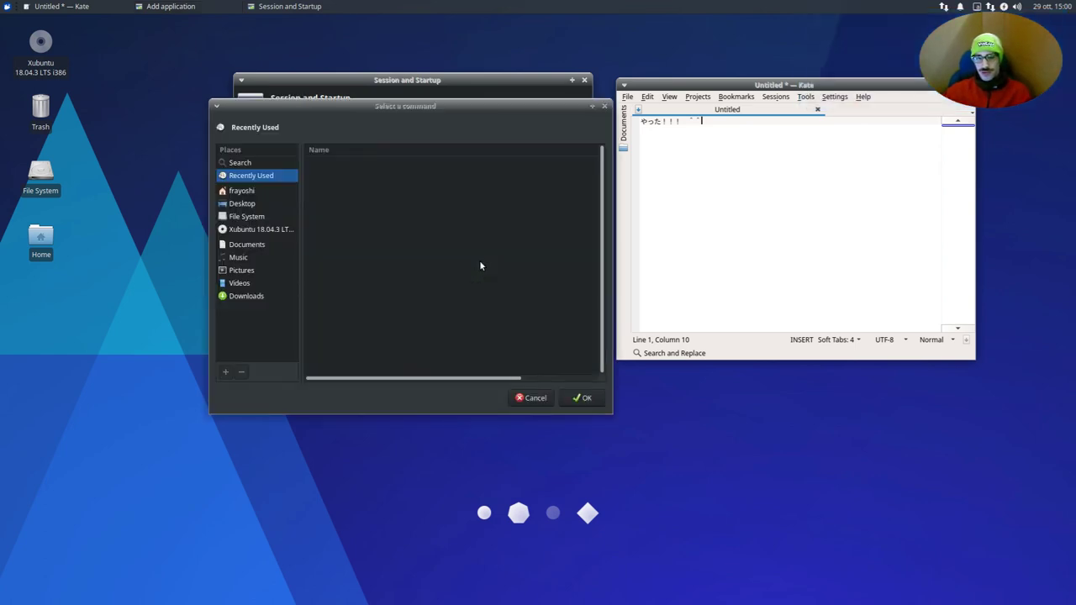
click(238, 219)
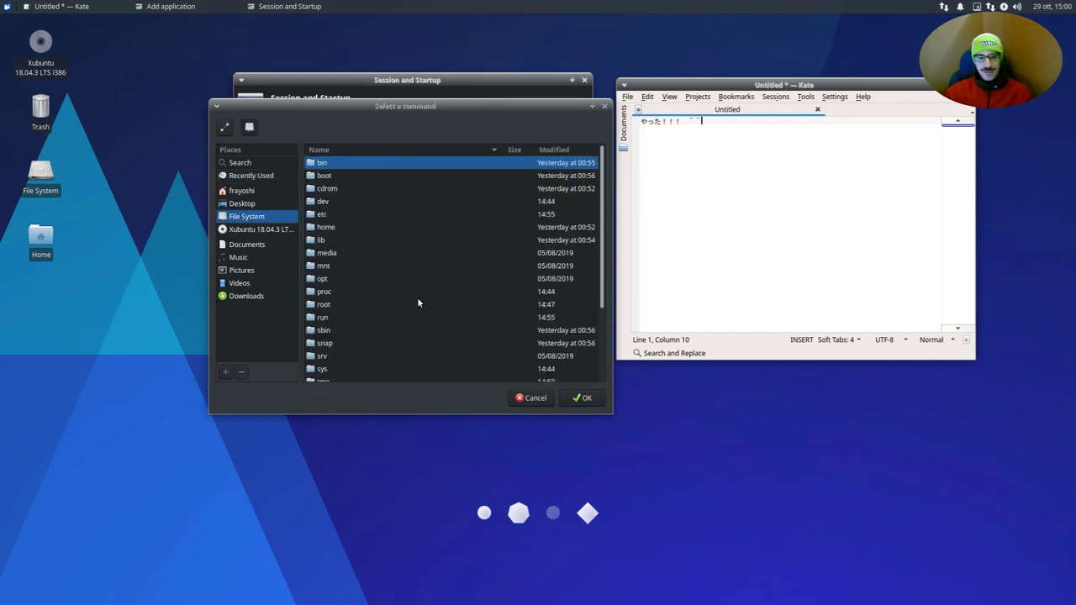
scroll(339, 326, down, 4)
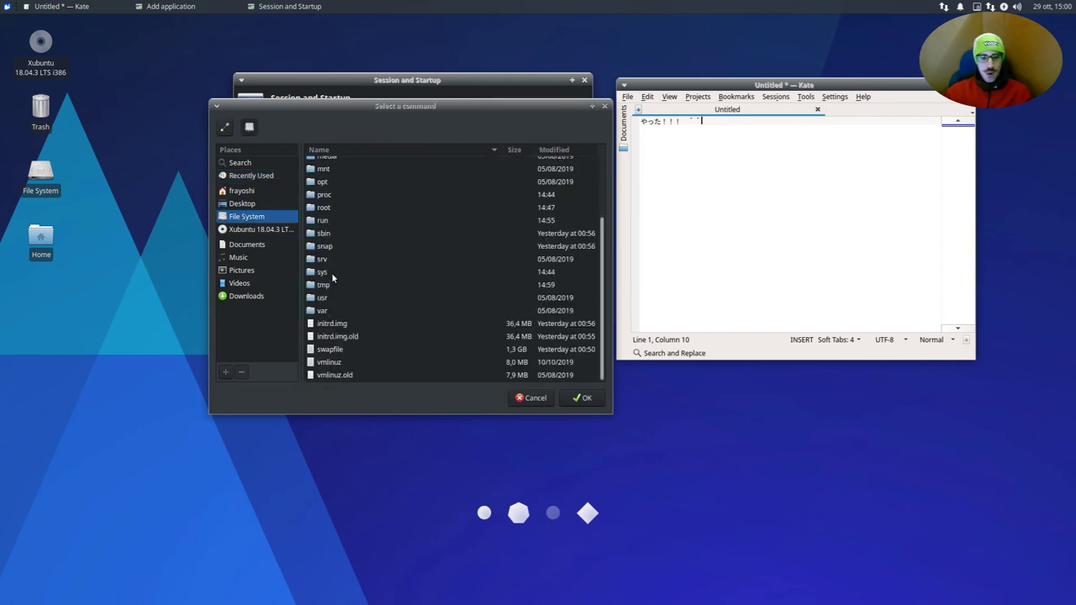
double_click(340, 297)
double_click(329, 163)
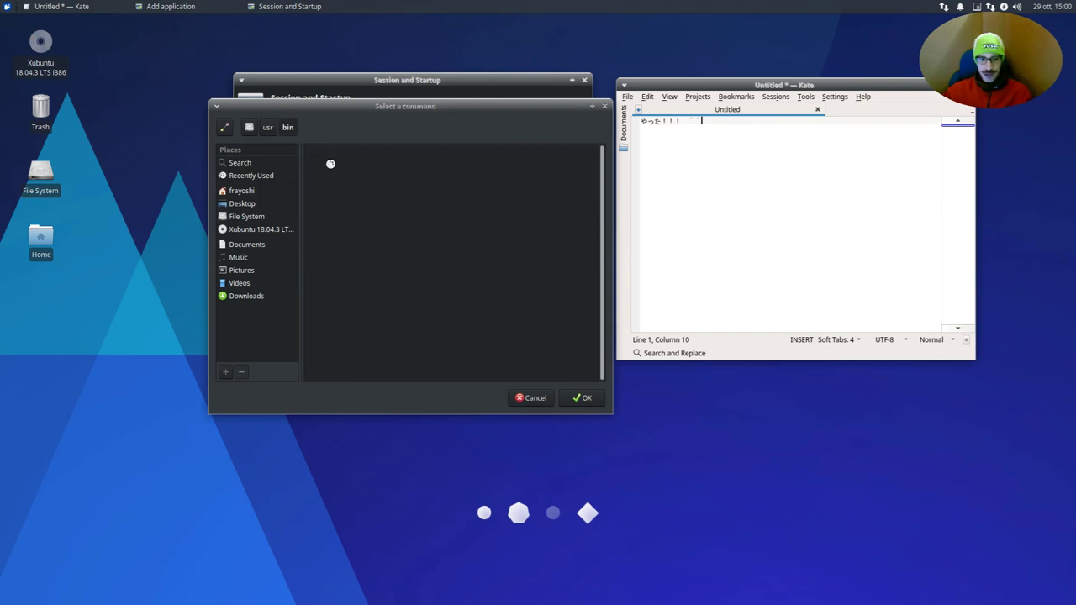
click(407, 266)
text(fci)
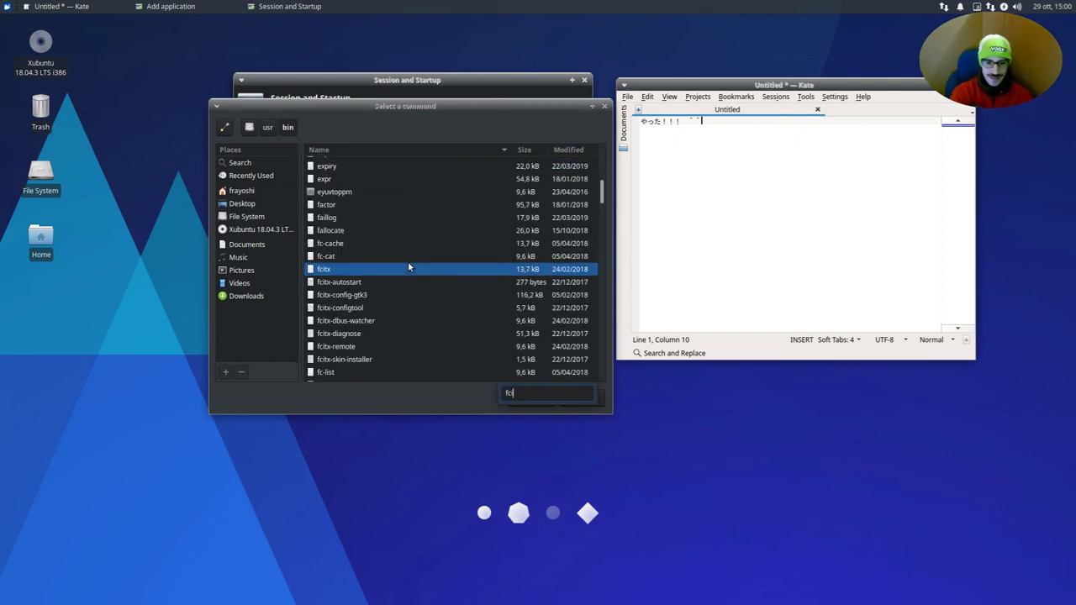
key(Return)
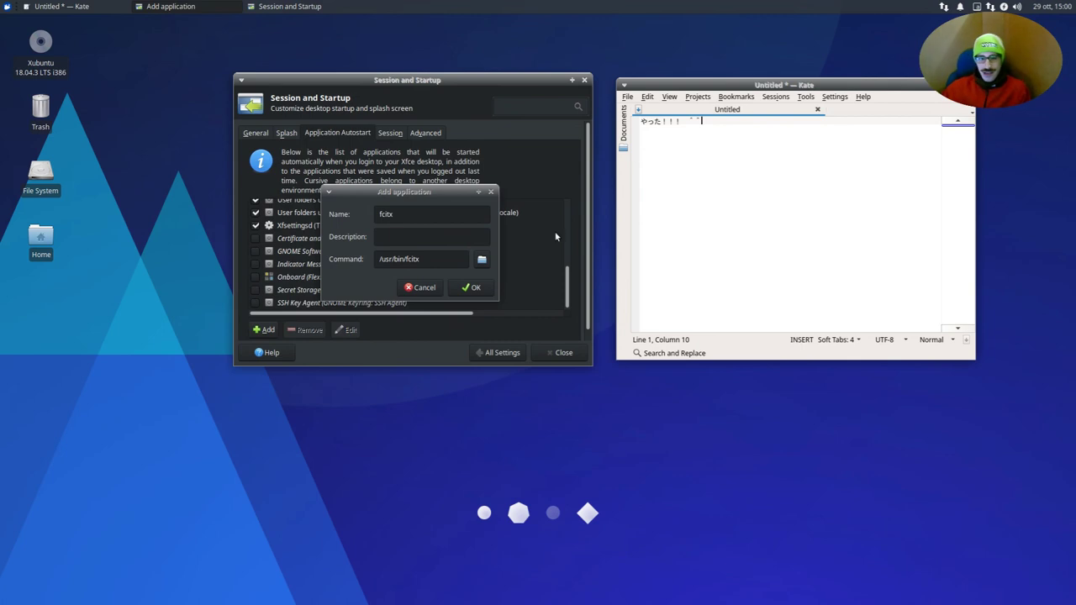
click(474, 286)
- Close the Settings Manager, then close Kate discarding its unsaved text
click(493, 351)
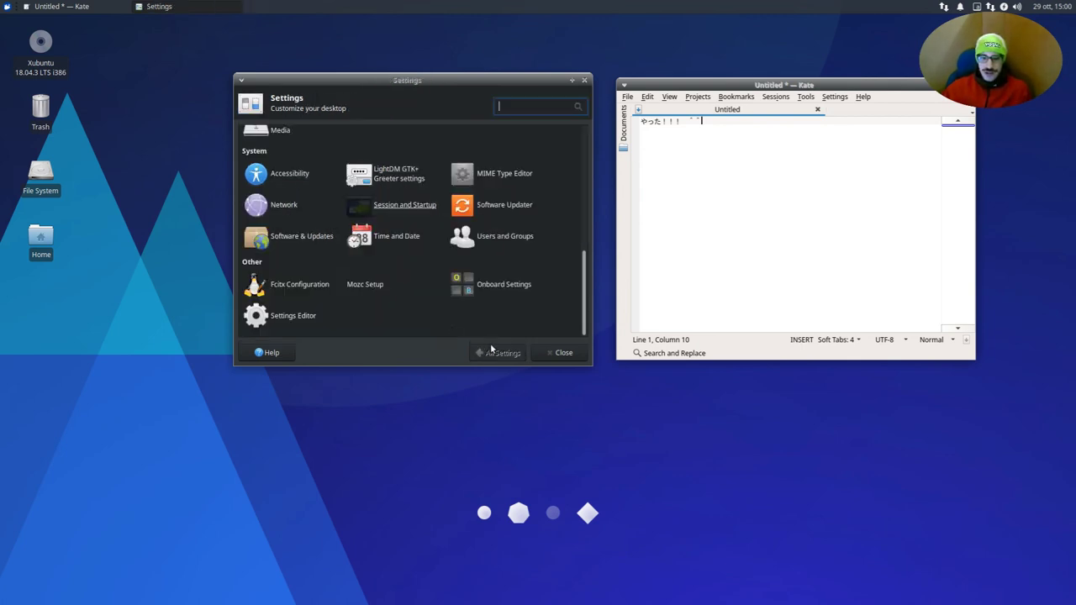
click(563, 353)
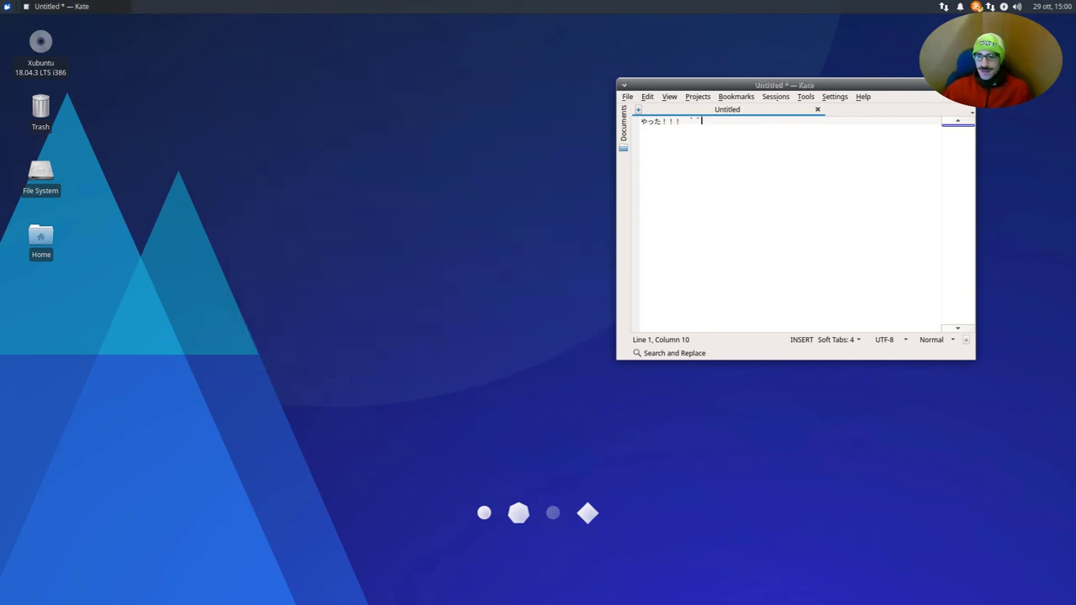
click(968, 85)
click(879, 287)
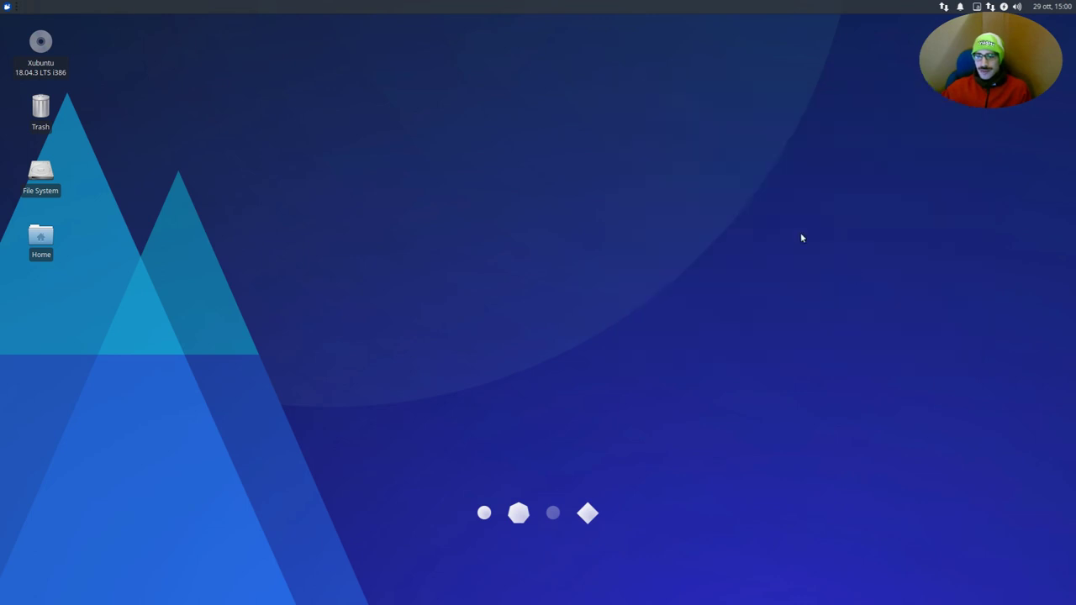
- Log out and back in, then test typing て! in the applications menu search
click(7, 6)
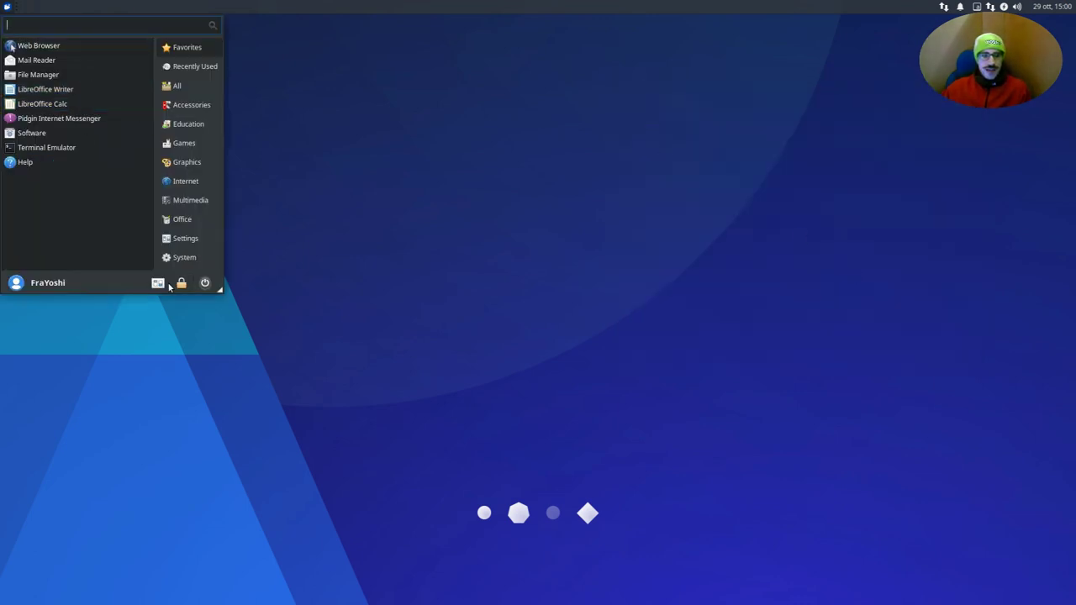
click(204, 282)
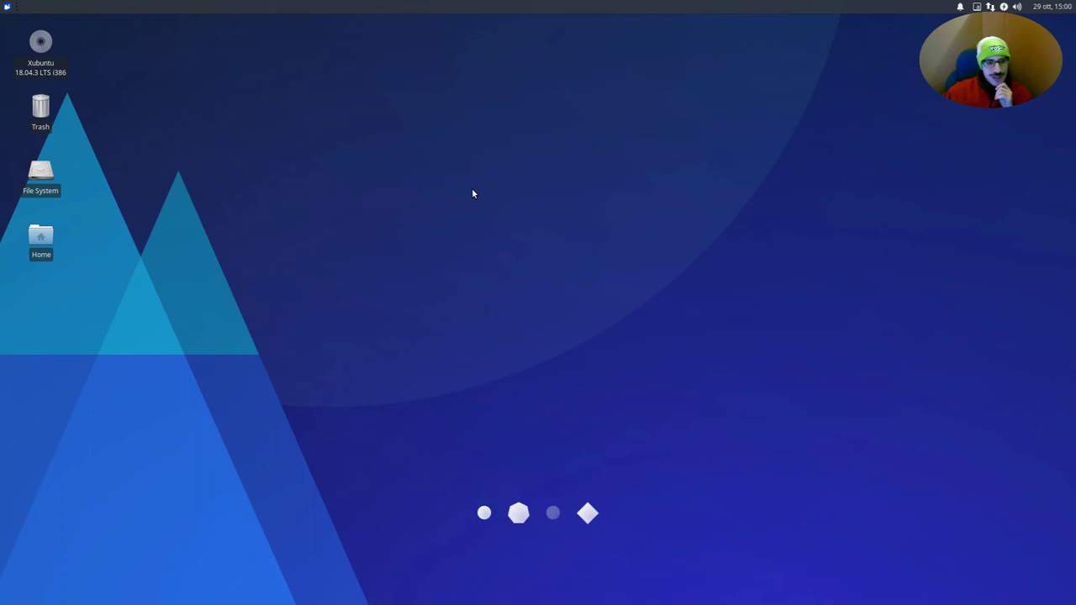
click(5, 6)
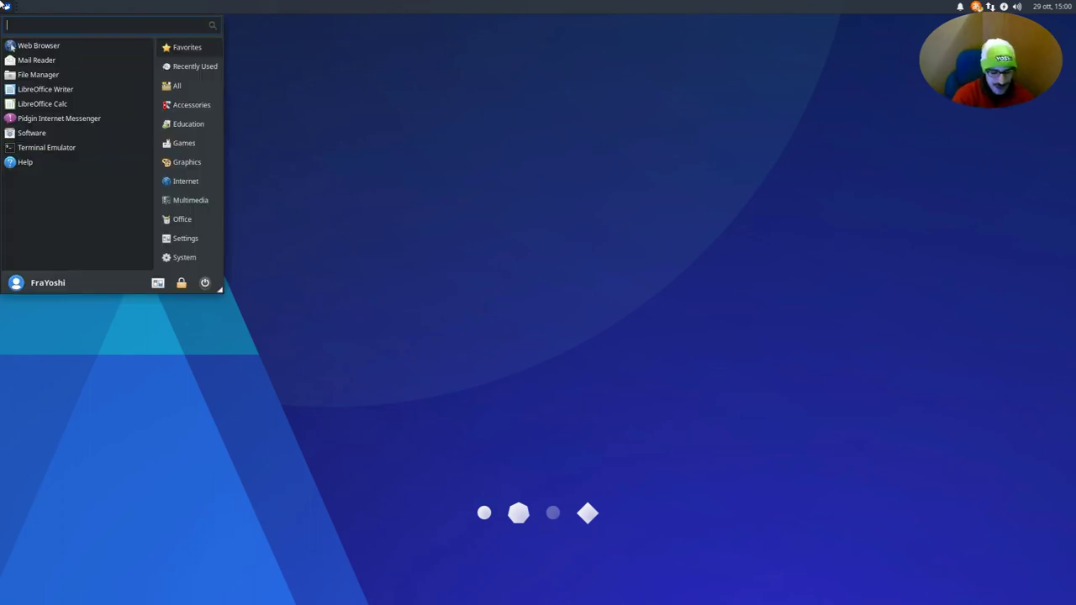
text(て!)
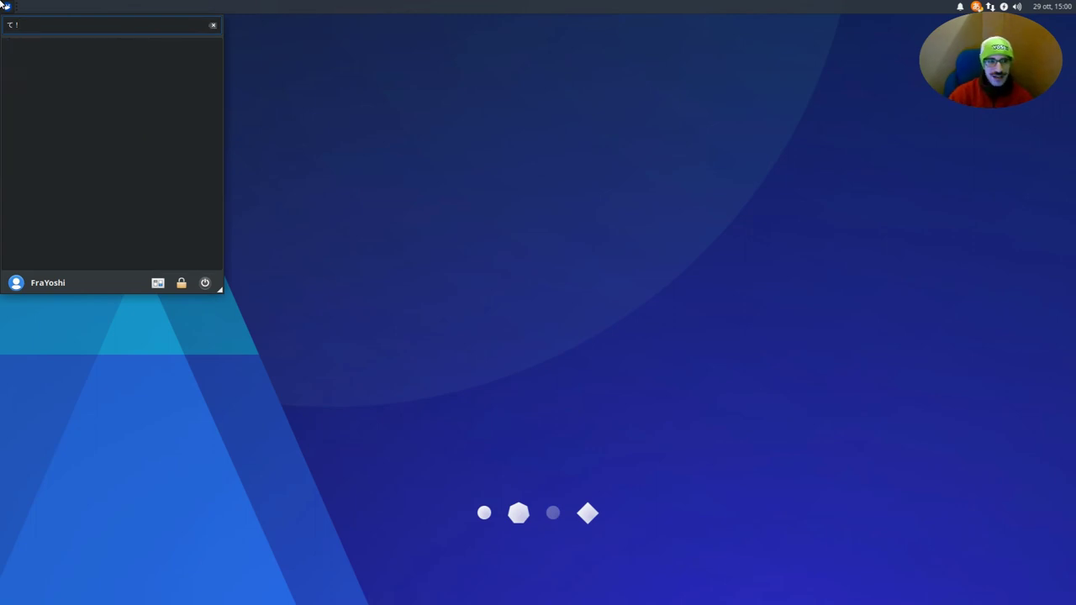
click(5, 6)
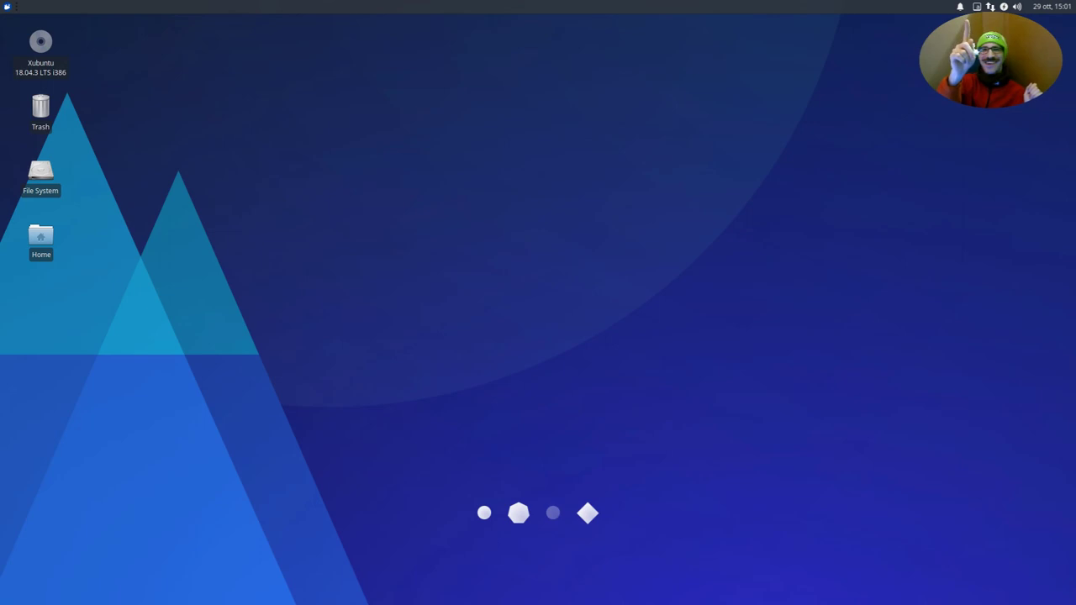
click(7, 6)
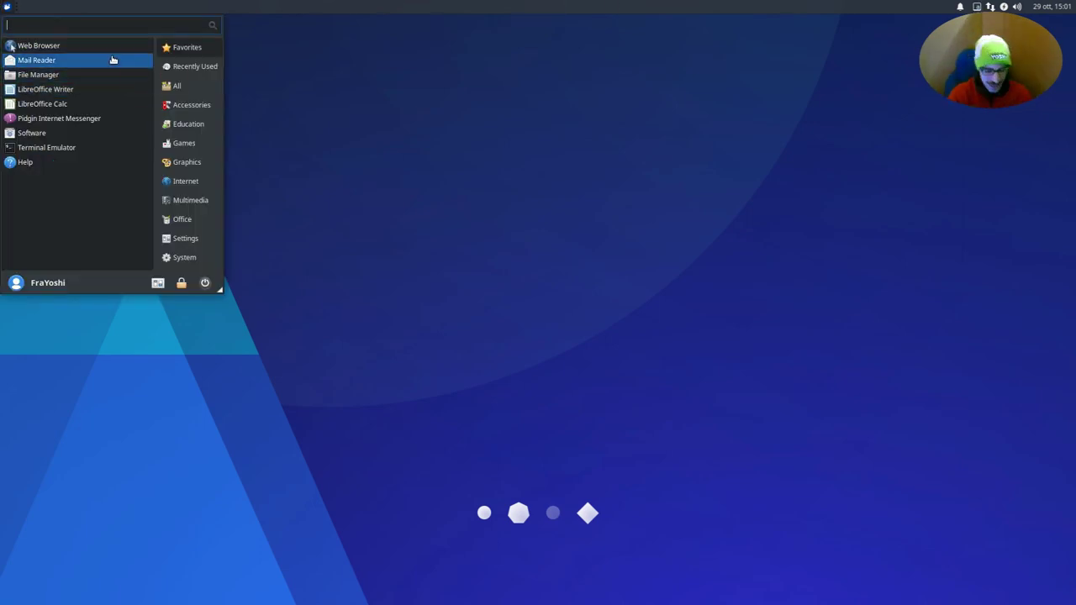
- Launch Kate and enter 狐 by converting きつね through Mozc's candidate list
text(kate)
key(Return)
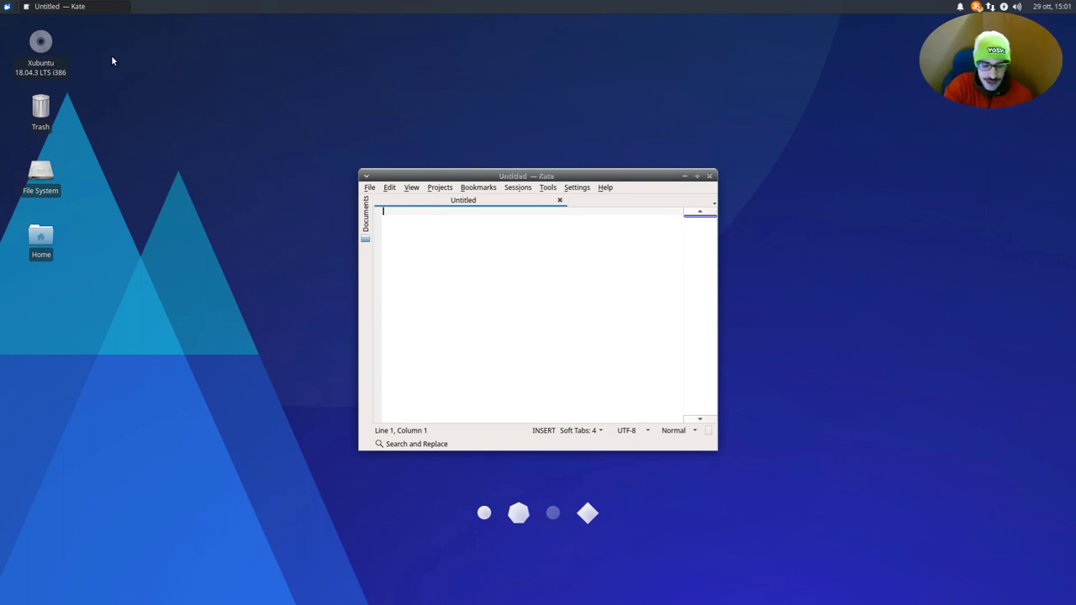
text(きつね)
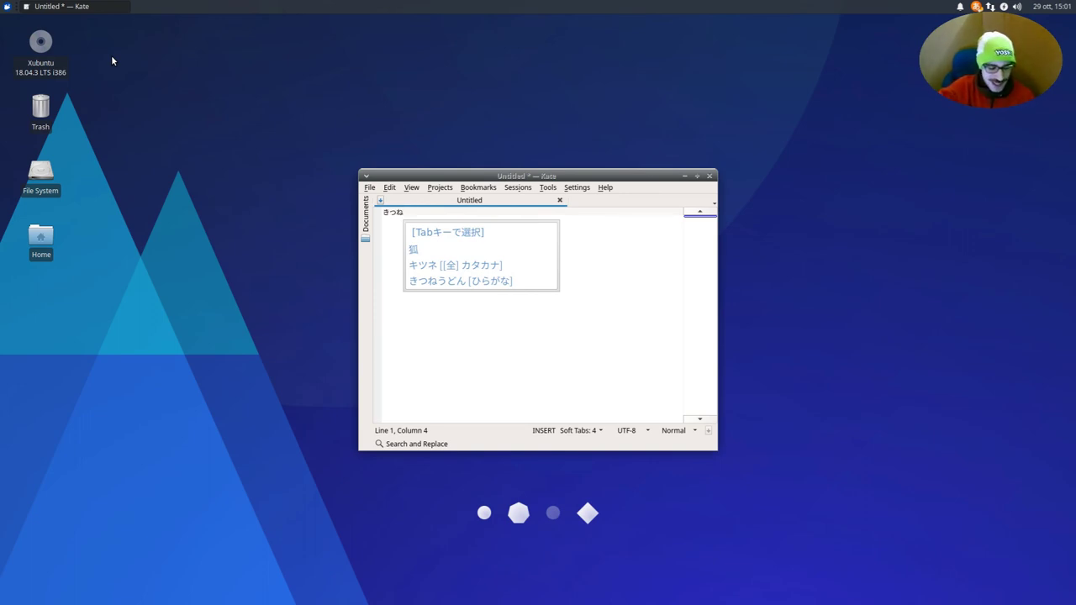
key(Tab)
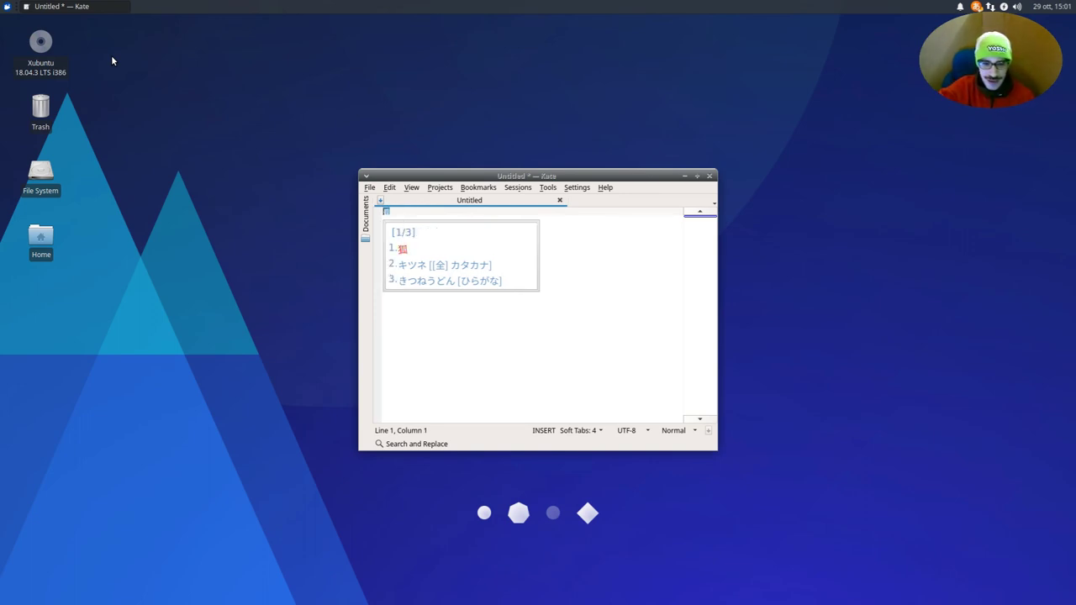
key(Tab)
key(Tab)
key(Tab)
key(Tab)
key(Tab)
key(Tab)
key(Tab)
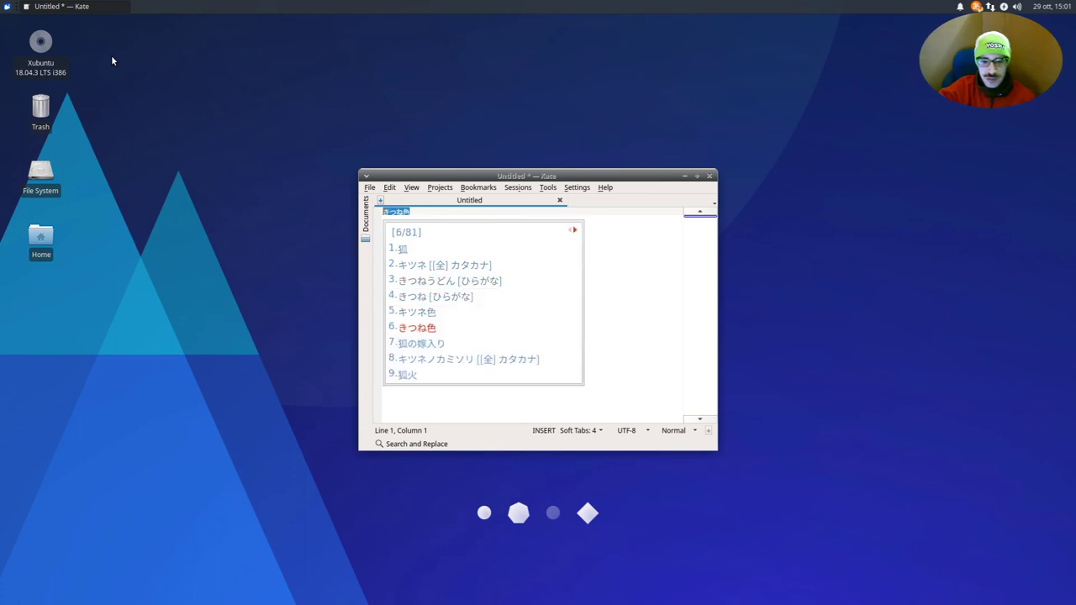
key(Tab)
key(Tab)
key(Tab)
key(Tab)
key(shift+Tab)
key(Tab)
key(shift+Tab)
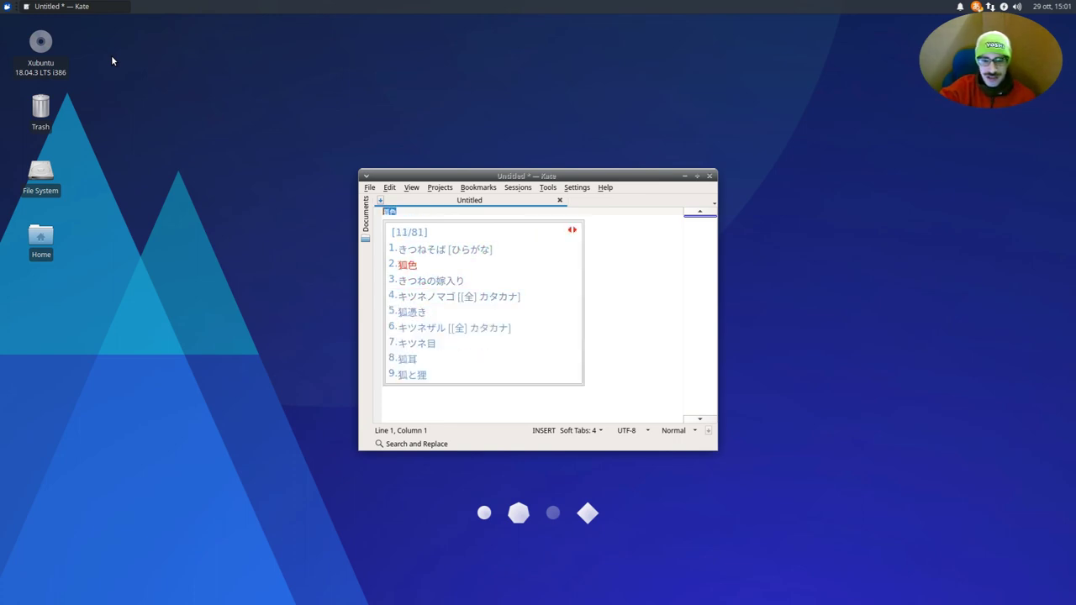
key(shift+Tab)
key(shift+Tab)
key(Tab)
key(Tab)
key(Tab)
key(shift+Tab)
key(shift+Tab)
key(shift+Tab)
key(shift+Tab)
key(shift+Tab)
key(shift+Tab)
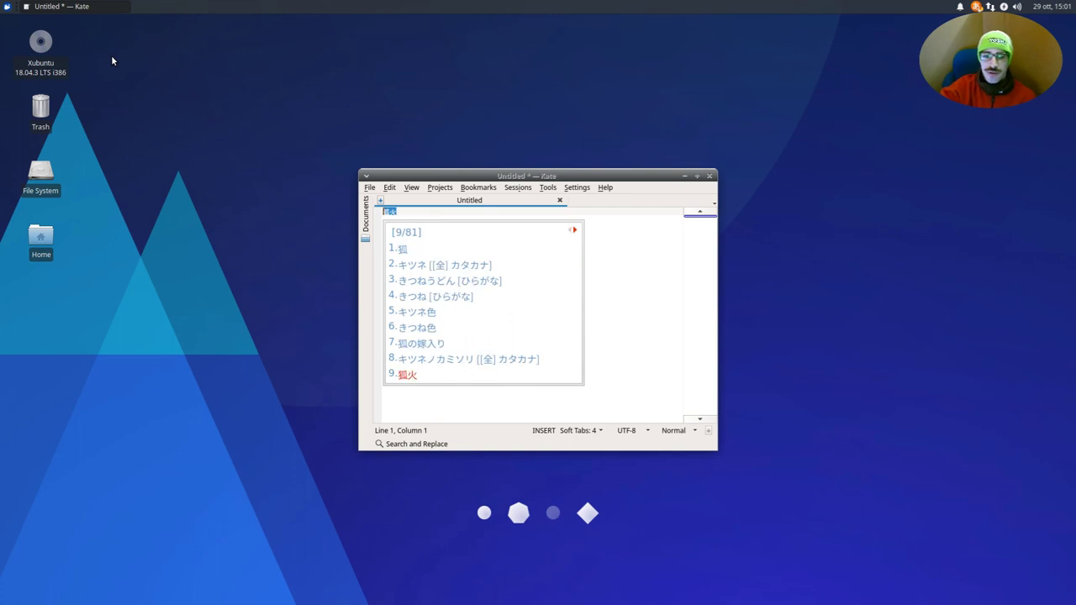
key(shift+Tab)
key(shift+Tab)
key(shift+Tab)
key(shift+Tab)
key(shift+Tab)
key(shift+Tab)
key(shift+Tab)
key(Tab)
key(Tab)
key(Tab)
key(Tab)
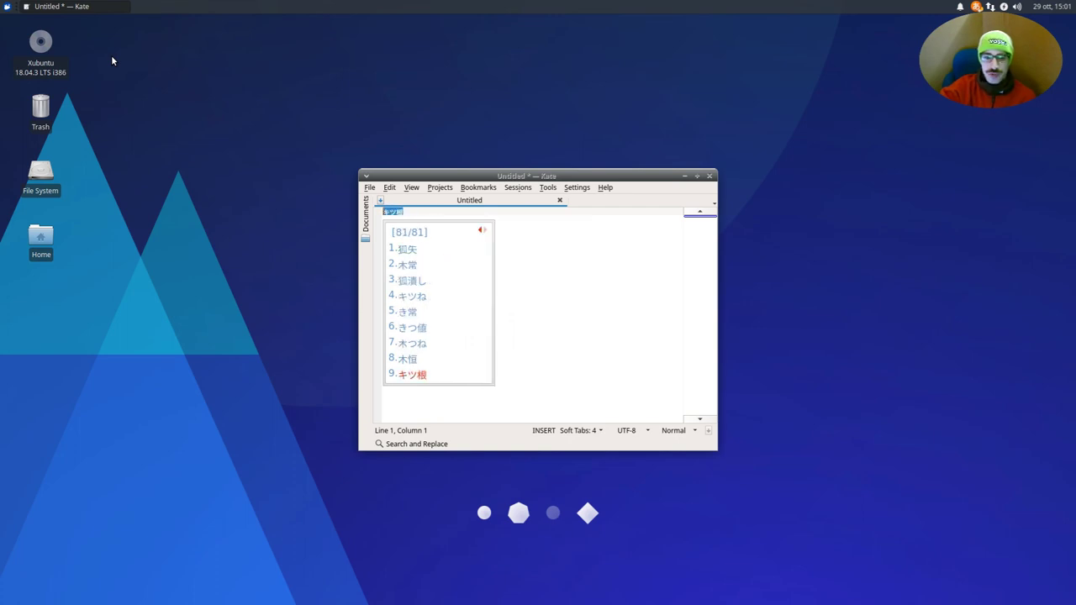
key(shift+Tab)
key(shift+Tab)
key(Return)
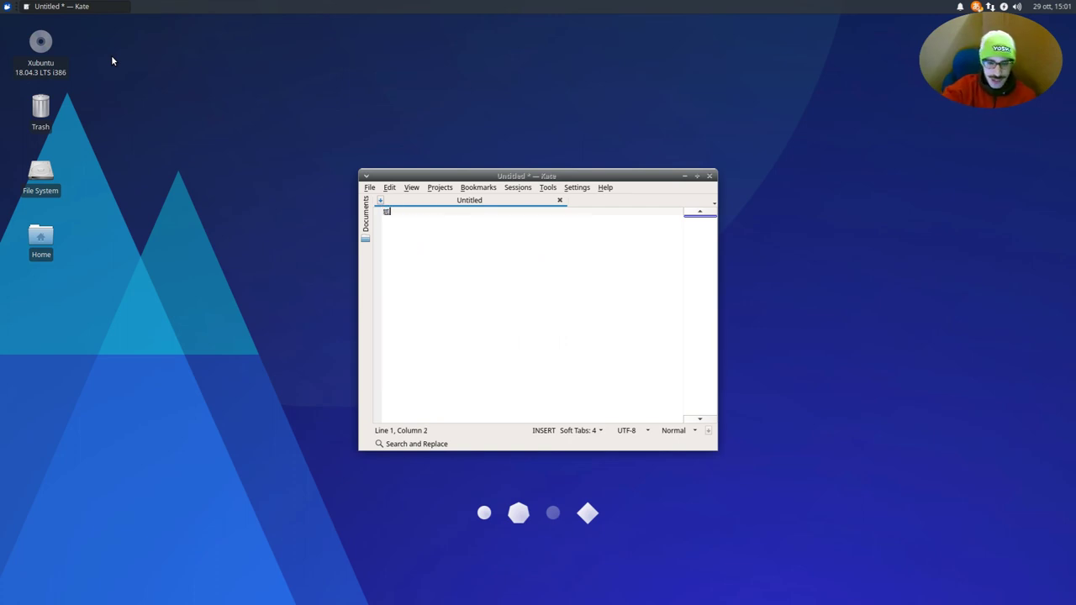
- Add の and 和 after it to complete 狐の和
text(o)
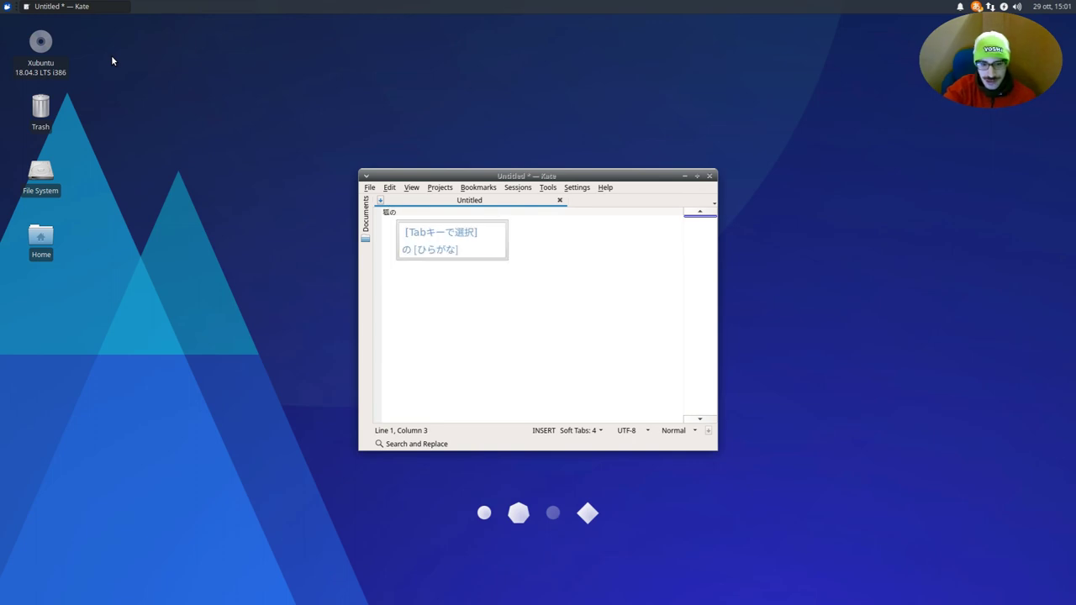
key(Return)
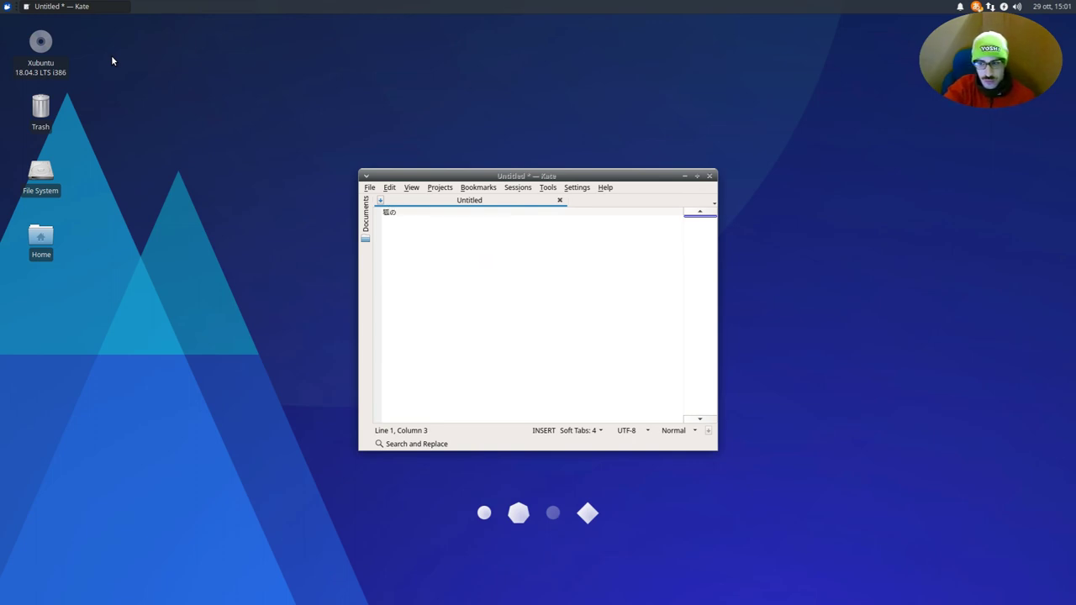
text(ko)
key(space)
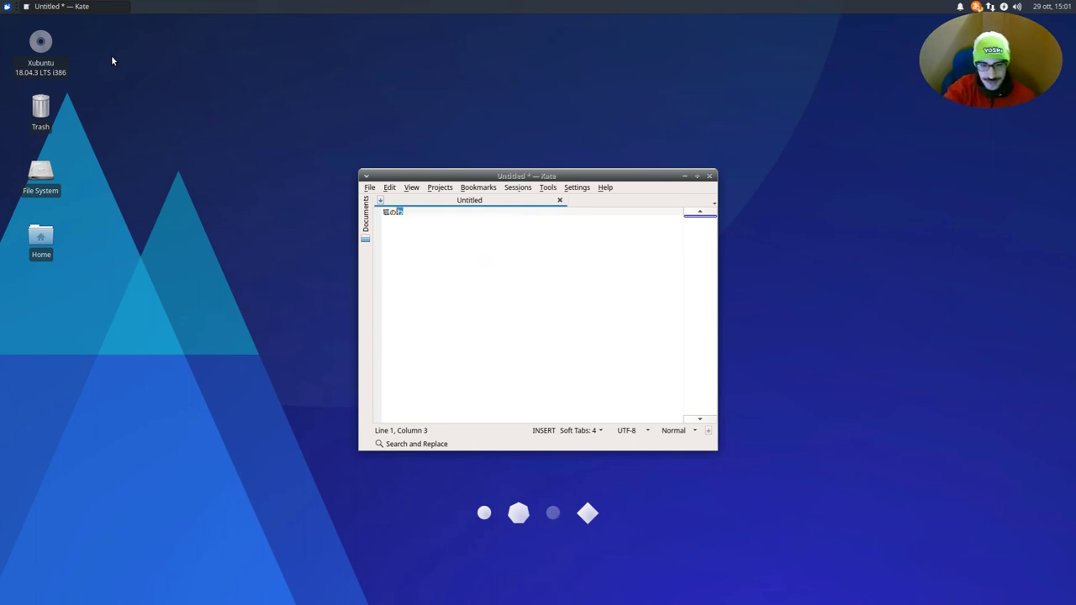
key(space)
key(Return)
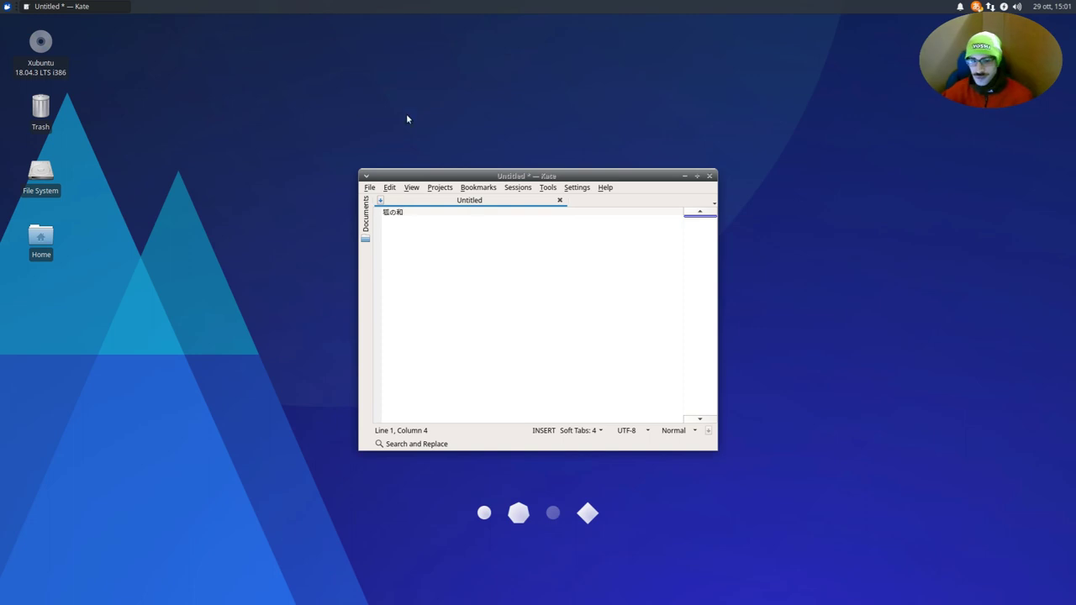
- Delete the 狐の和 text and cancel closing so Kate stays open
drag(486, 177, 345, 122)
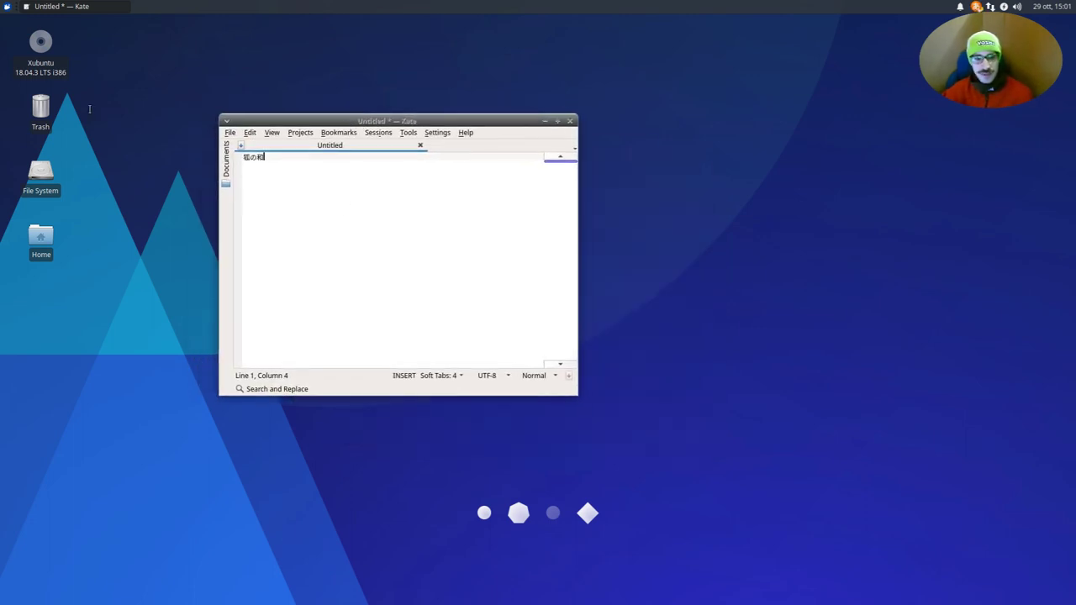
key(shift+Home)
key(BackSpace)
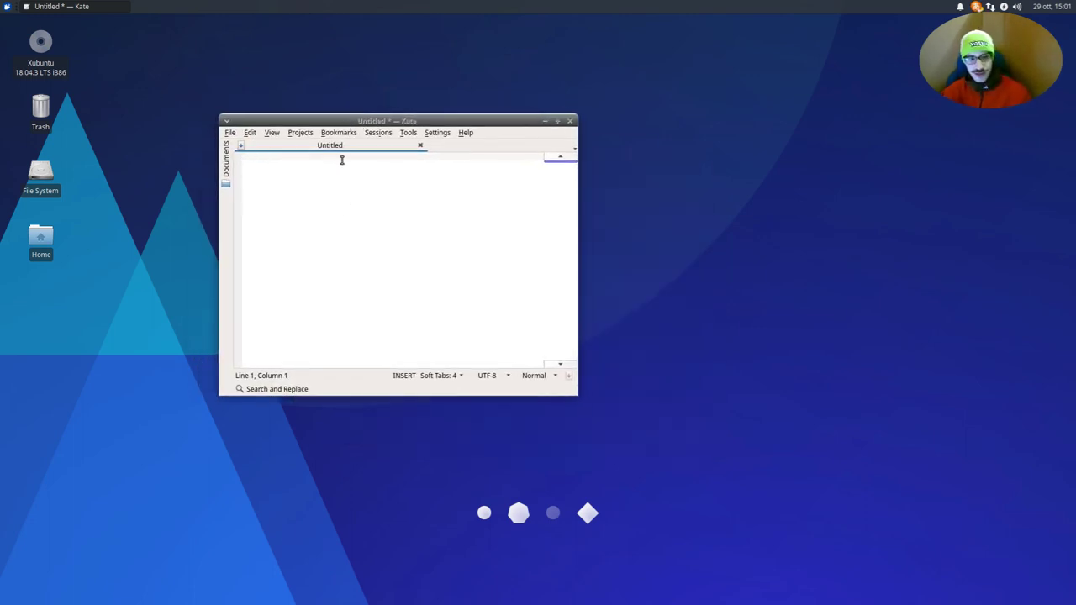
click(569, 121)
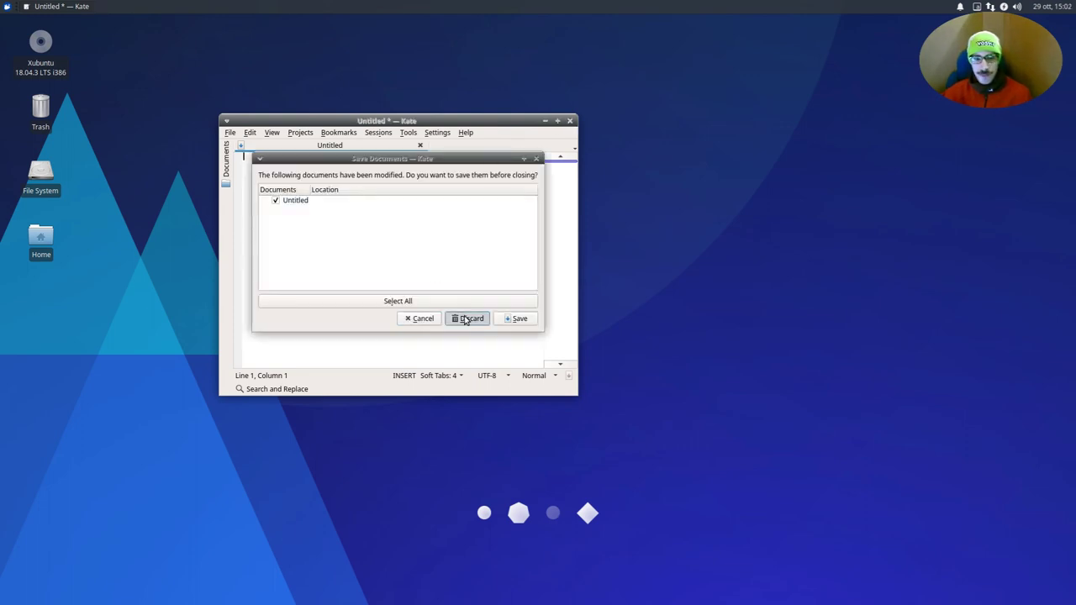
click(423, 319)
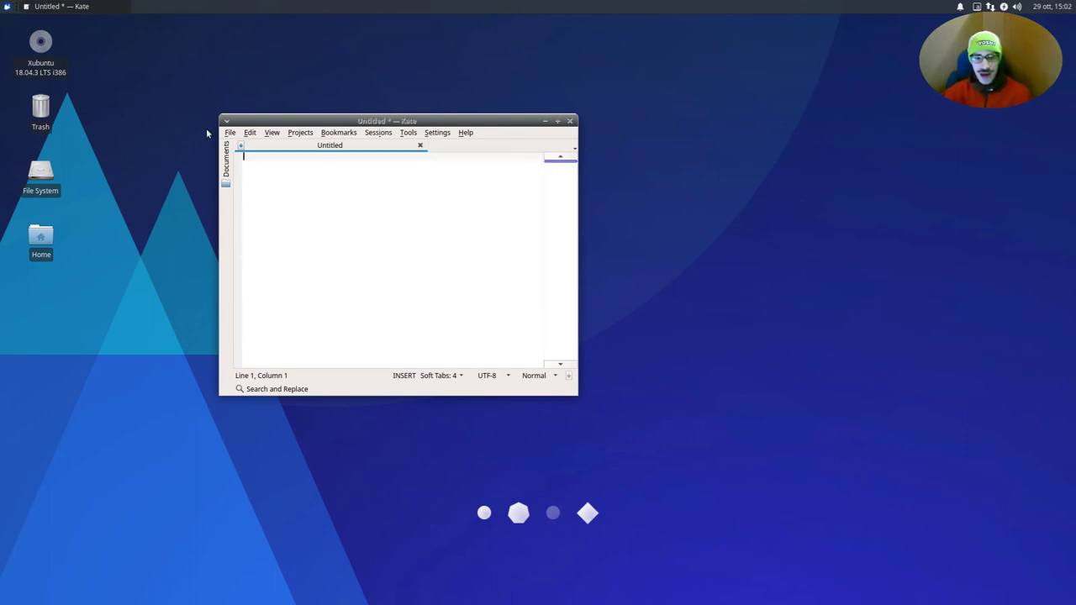
click(5, 5)
- Open Fcitx Configuration and add Sunpinyin, showing input methods for all languages
text(fc)
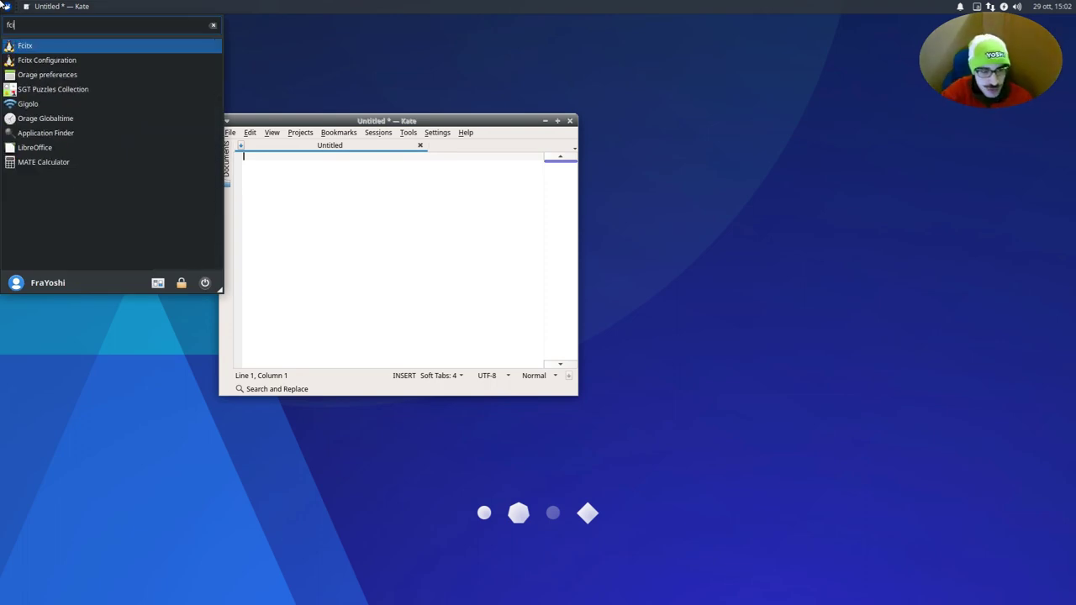
key(Down)
key(Return)
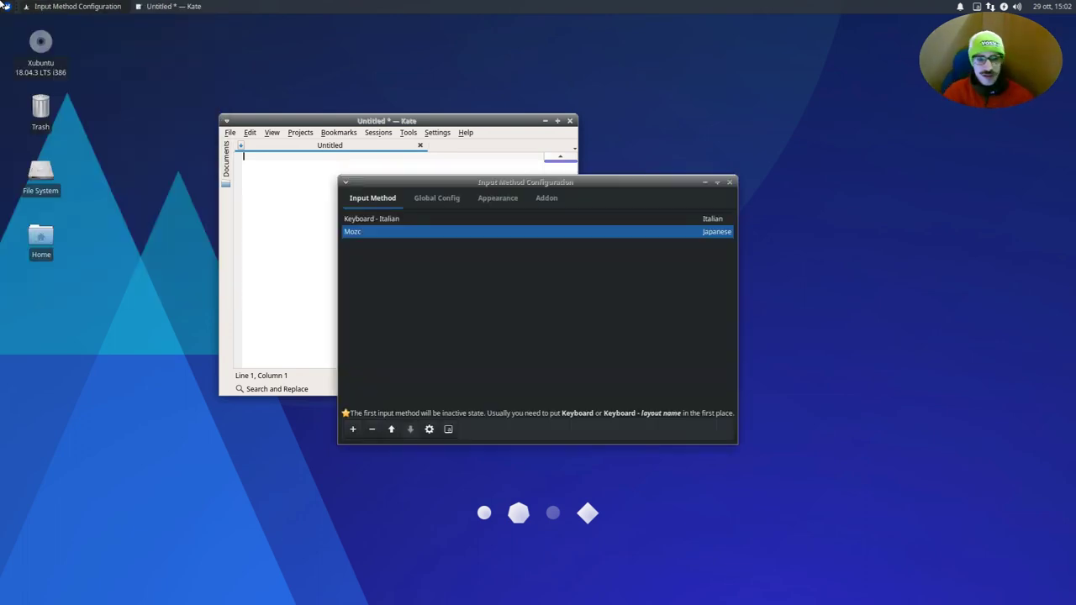
click(352, 428)
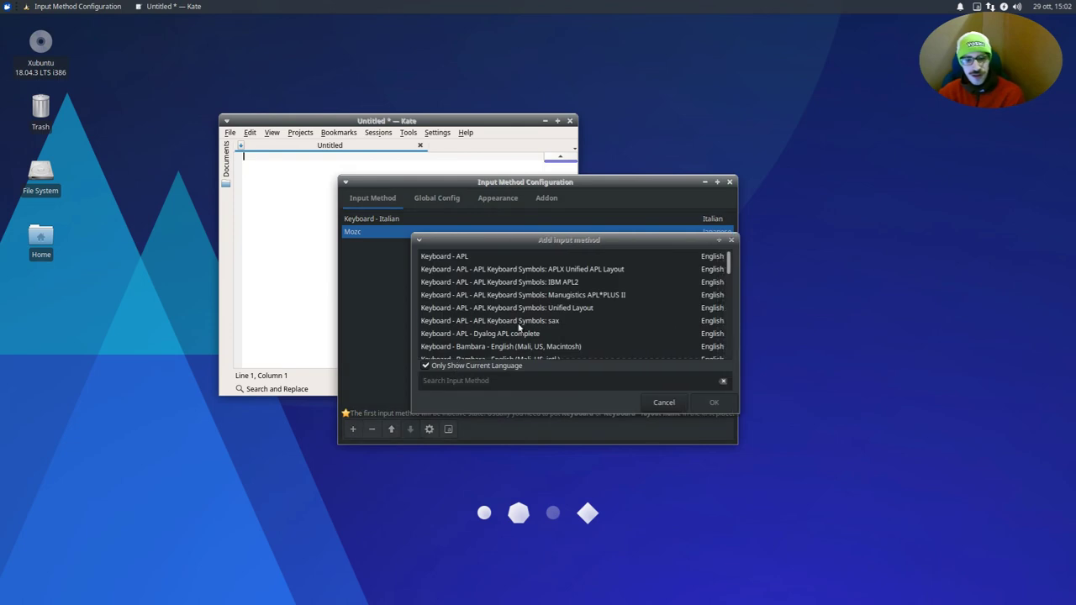
click(519, 325)
click(507, 367)
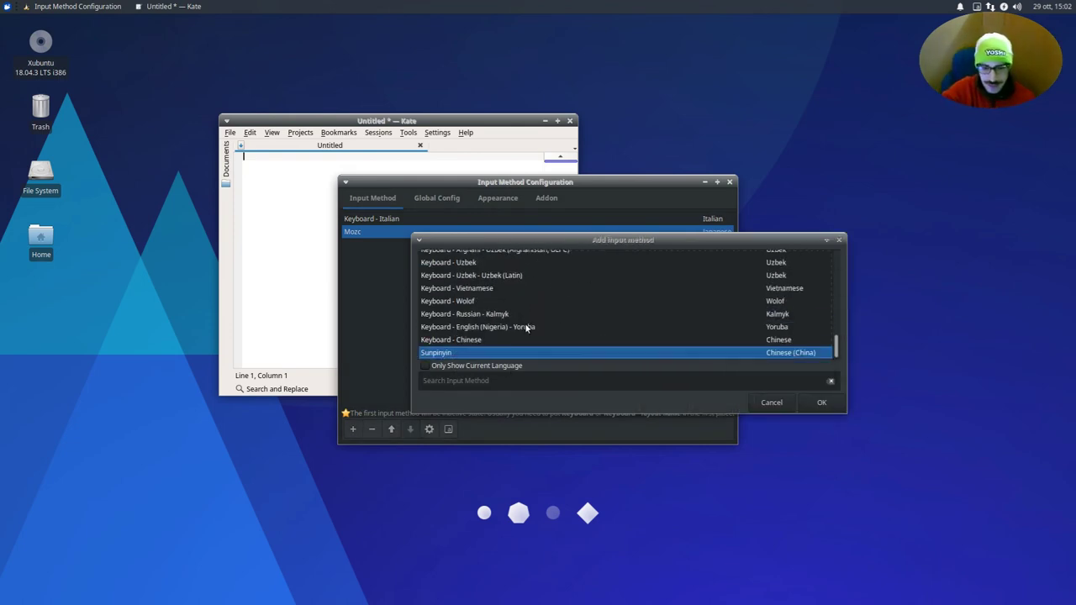
click(810, 402)
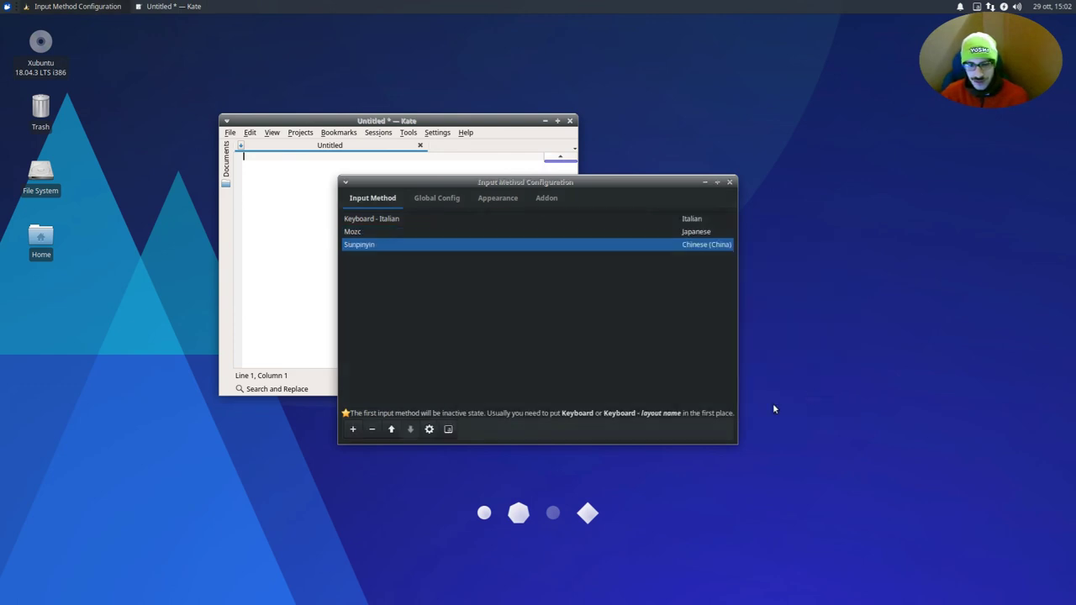
- Add Hangul to the input method list as well
click(352, 429)
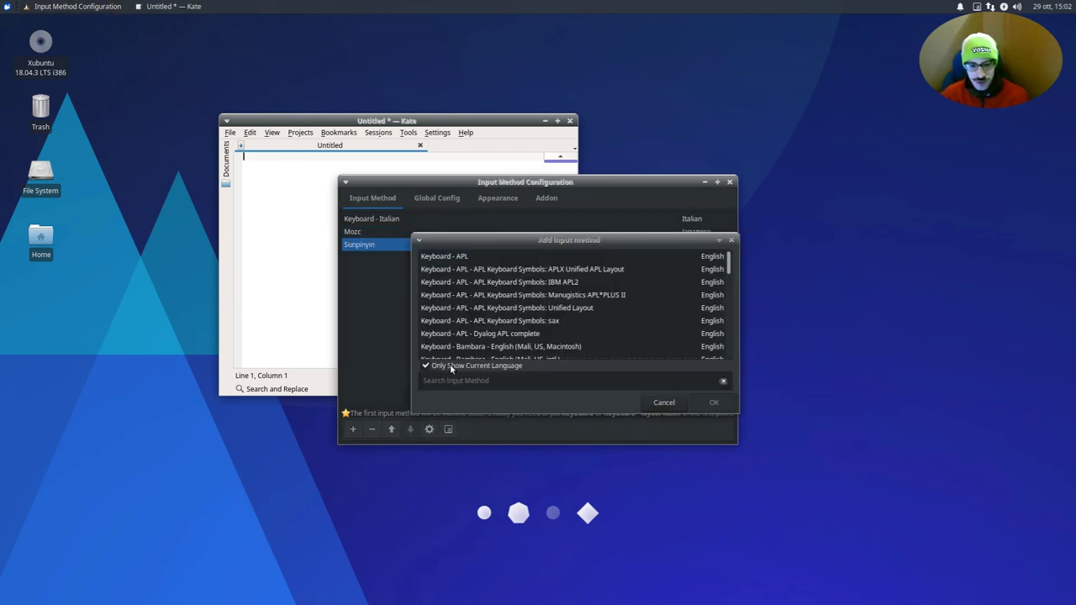
click(473, 282)
text(hang)
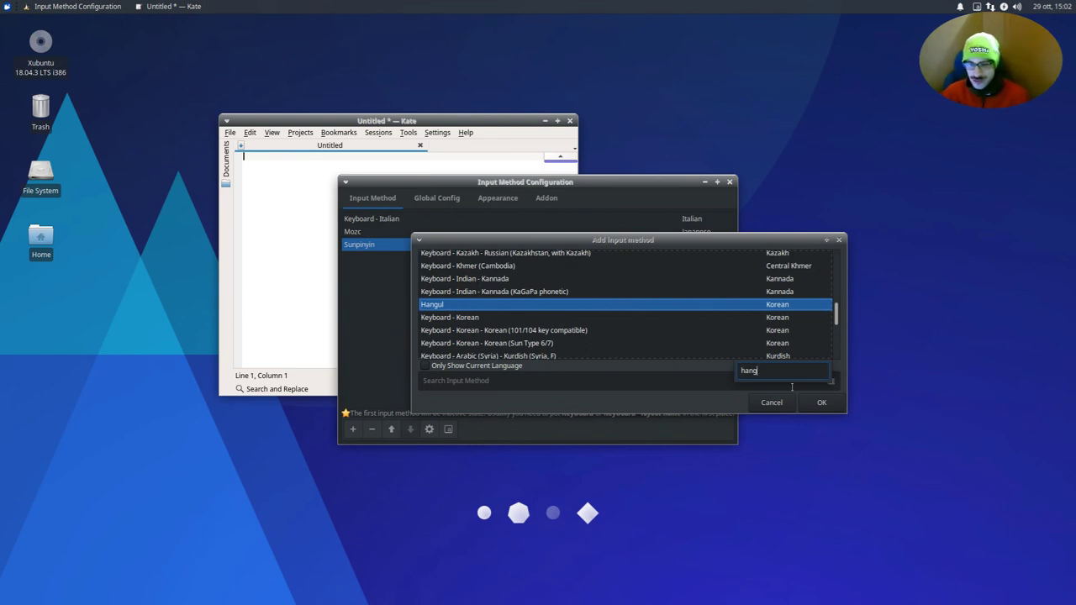
click(822, 402)
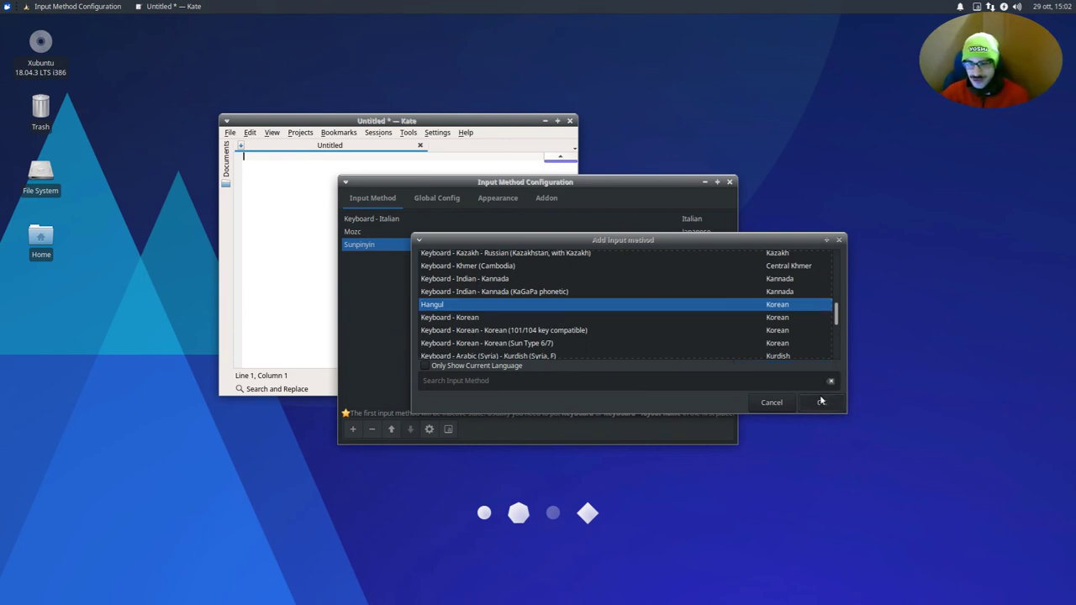
click(324, 297)
- Quit Kate and discard the unsaved test document
key(ctrl+space)
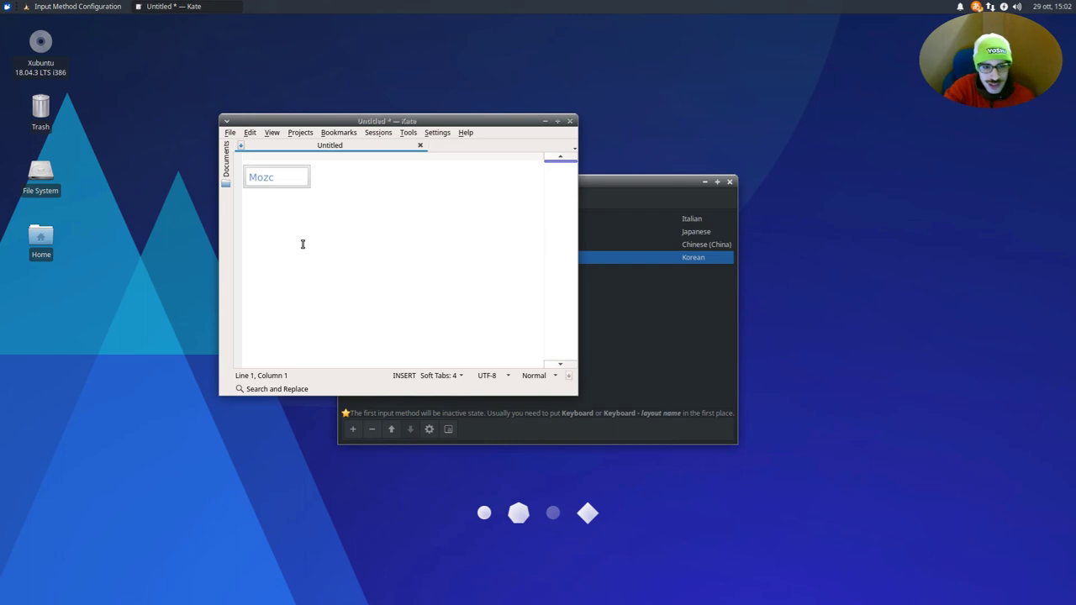
key(ctrl+space)
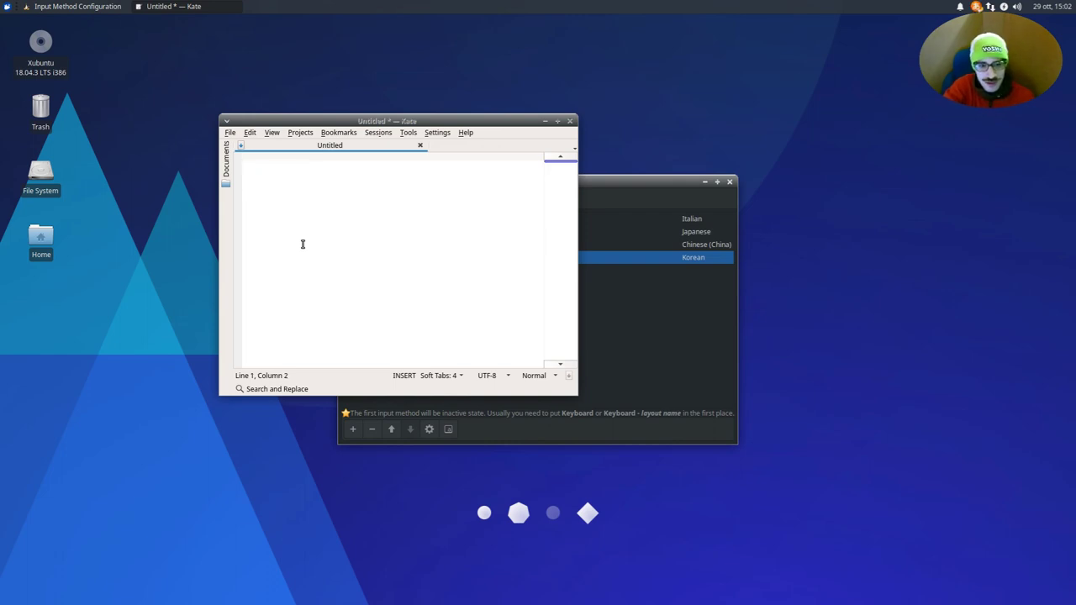
key(ctrl+q)
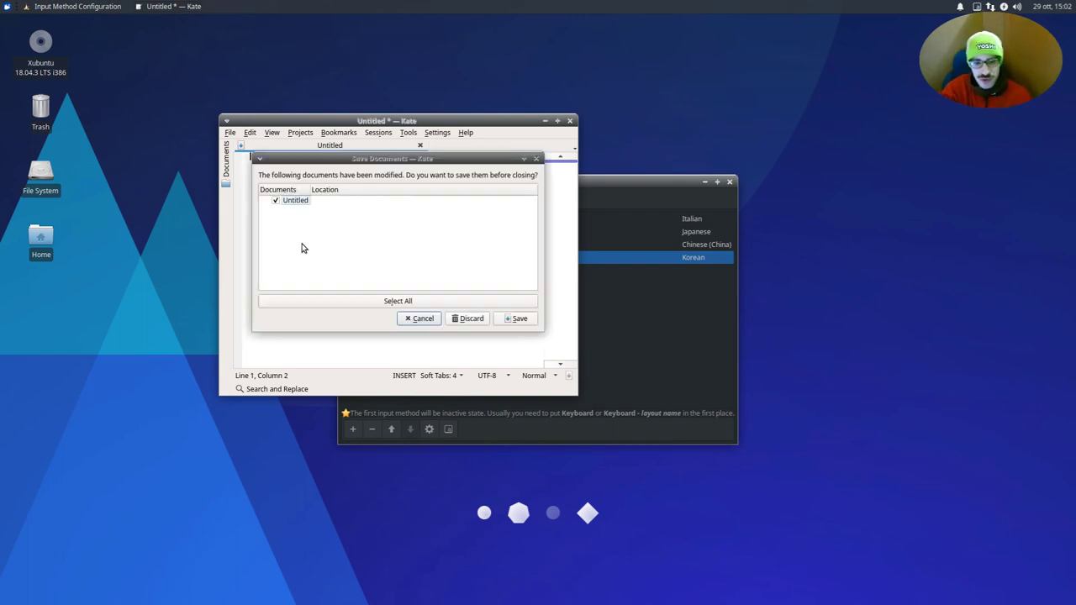
click(472, 319)
- Relaunch Kate by searching 'kate' in the Whisker menu
click(7, 6)
key(ctrl+space)
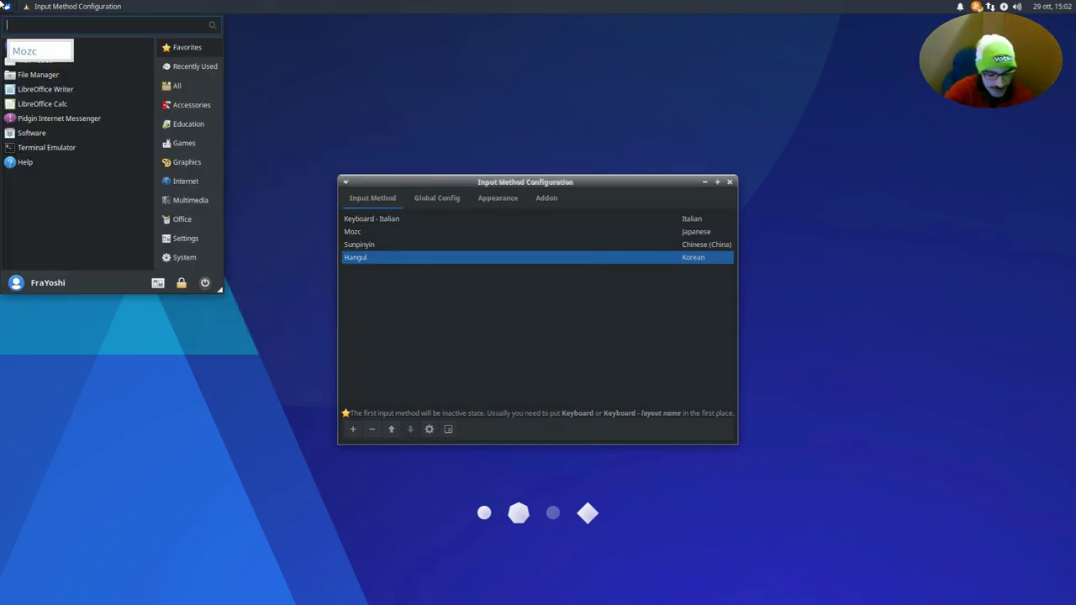
text(kate)
key(ctrl+space)
text(katre)
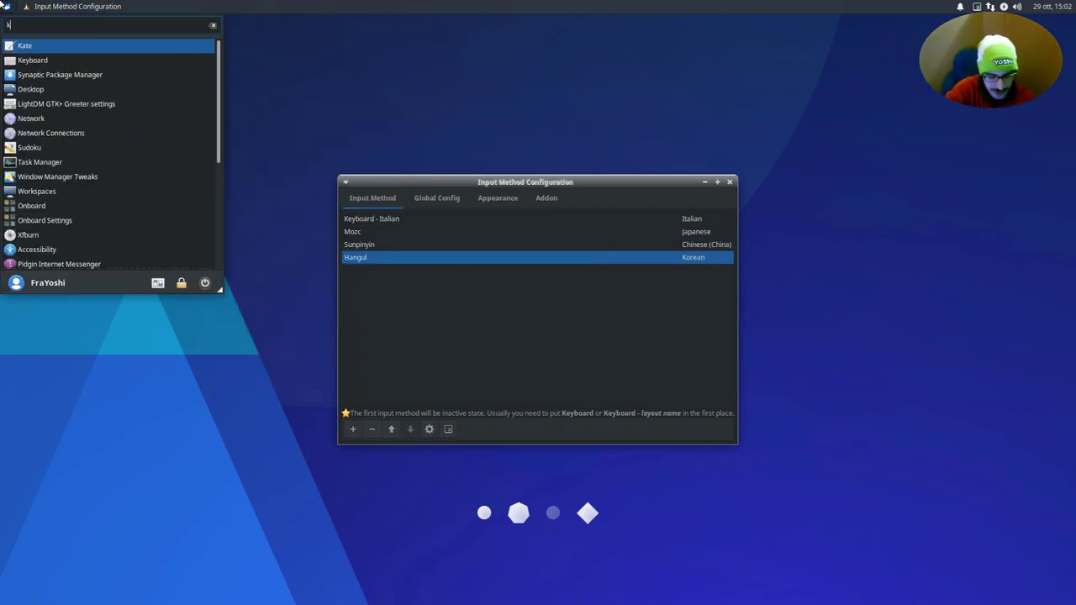
key(BackSpace)
key(BackSpace)
text(e)
key(Return)
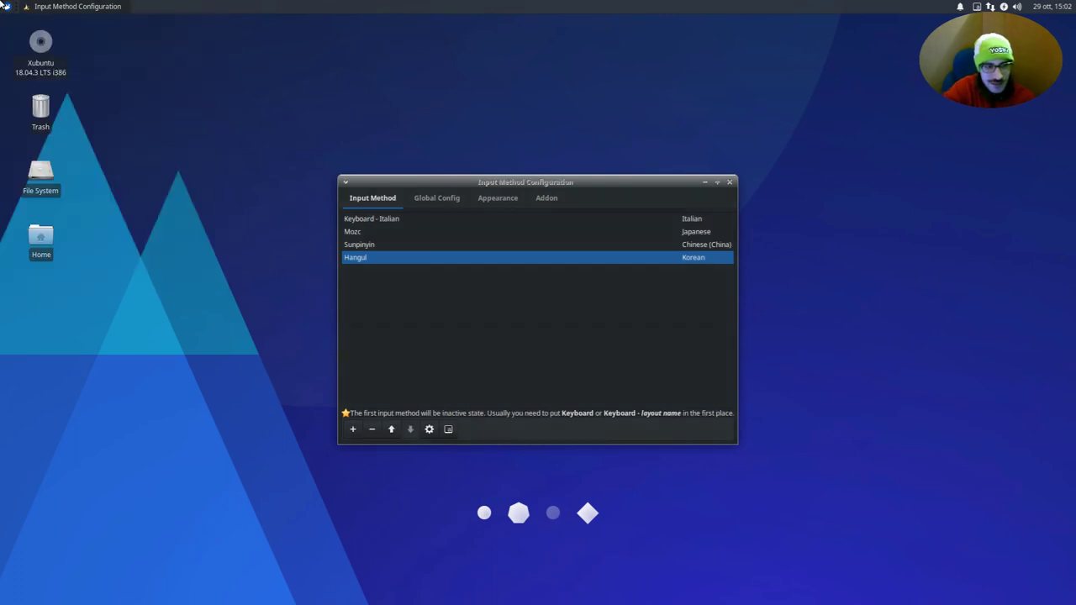
key(ctrl+space)
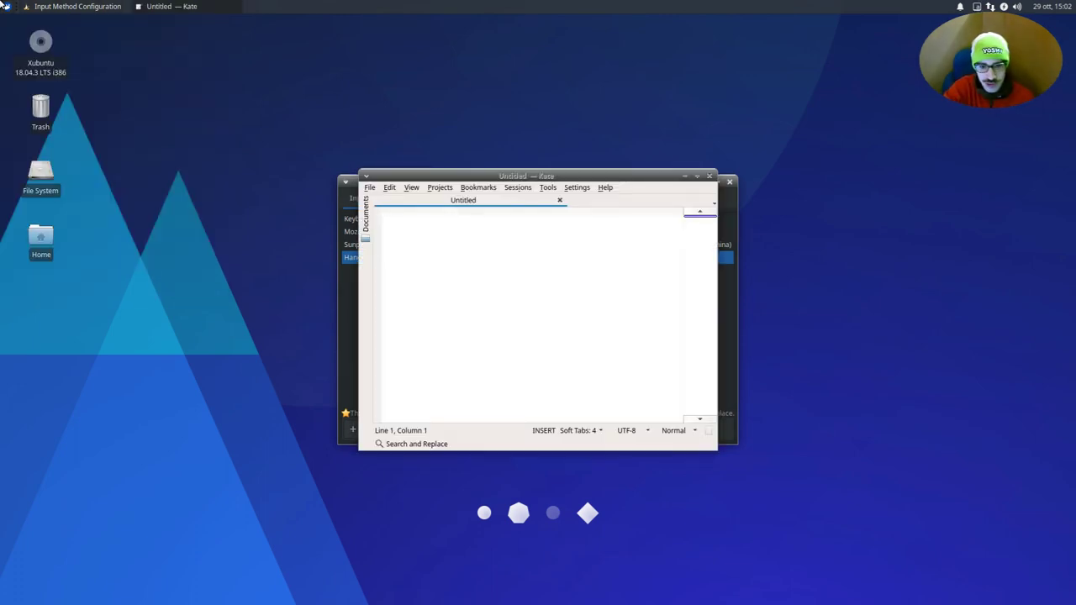
key(ctrl+space)
key(ctrl+space)
key(ctrl+space)
key(ctrl+space)
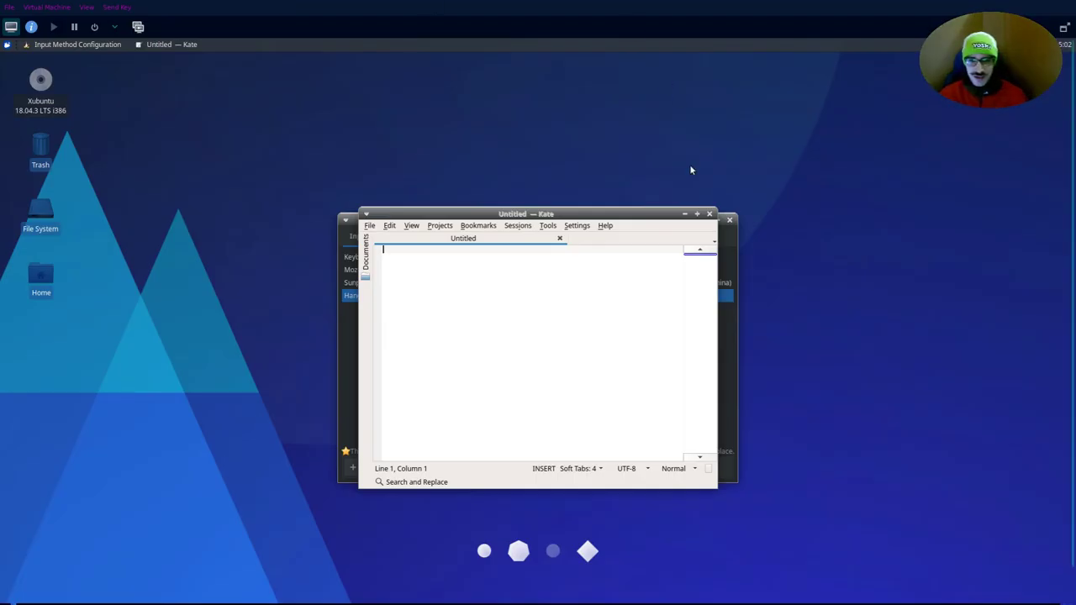
- Close the editor and move Hangul up to sit just under Keyboard - Italian in Fcitx
click(1064, 26)
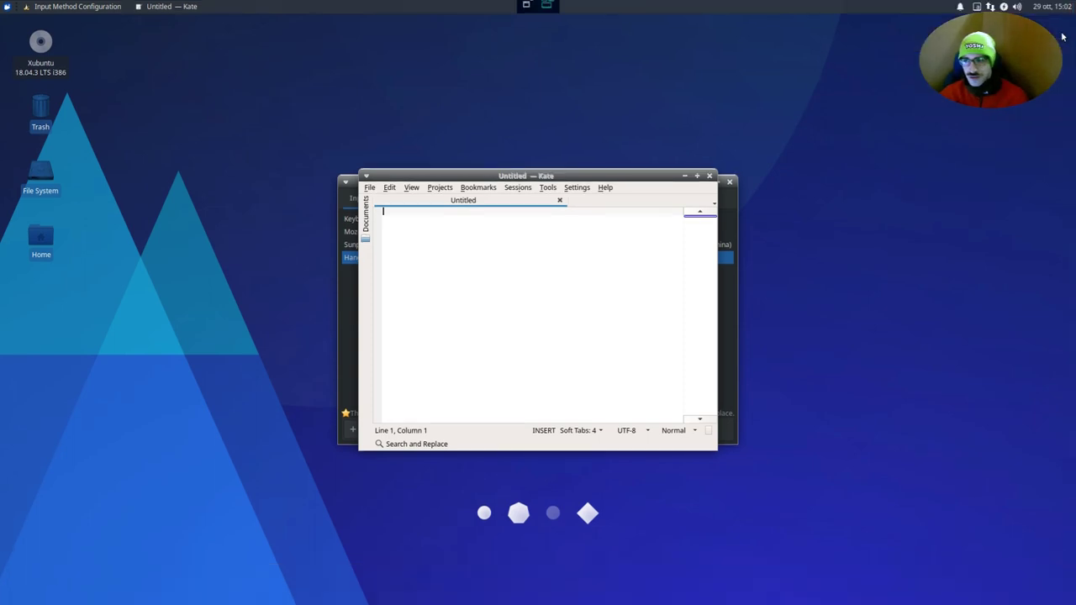
click(709, 175)
click(366, 245)
click(367, 237)
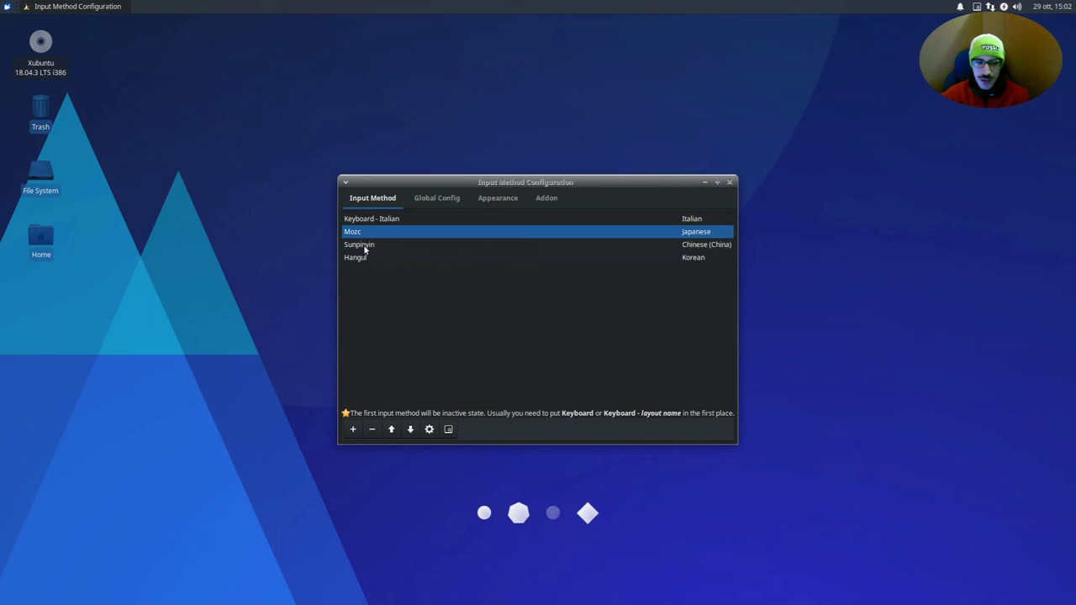
click(360, 258)
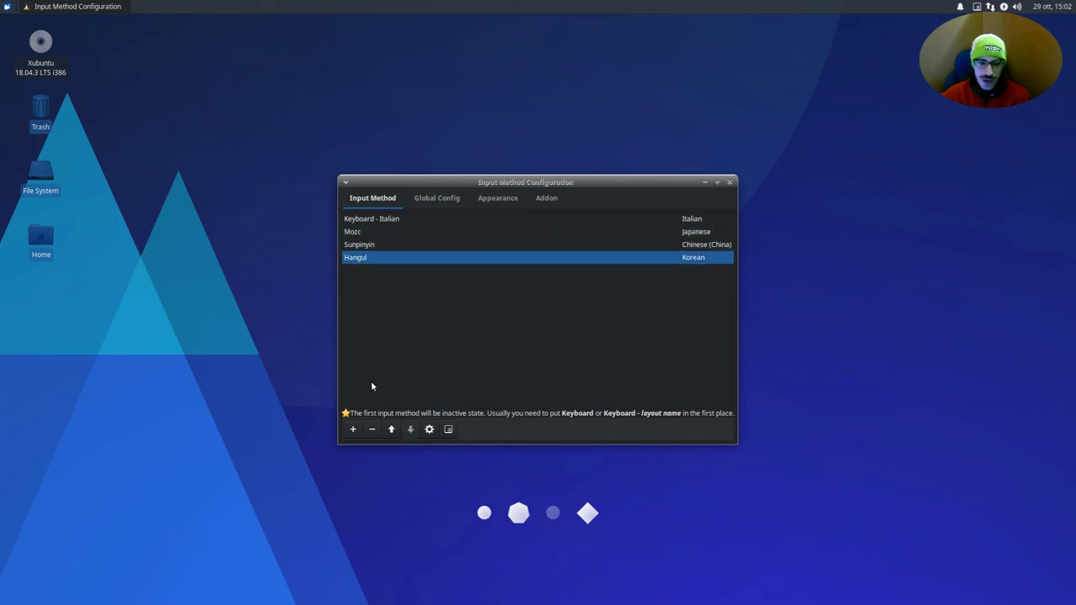
click(391, 429)
click(391, 429)
drag(375, 182, 677, 55)
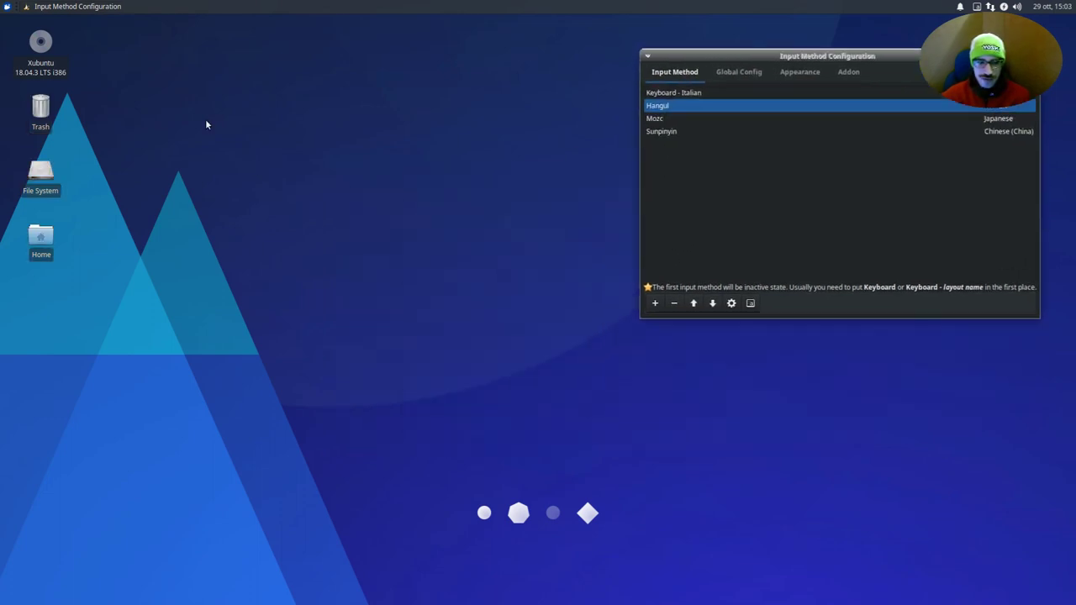
- Launch a fresh Kate window from a Whisker menu search for 'kate'
click(6, 6)
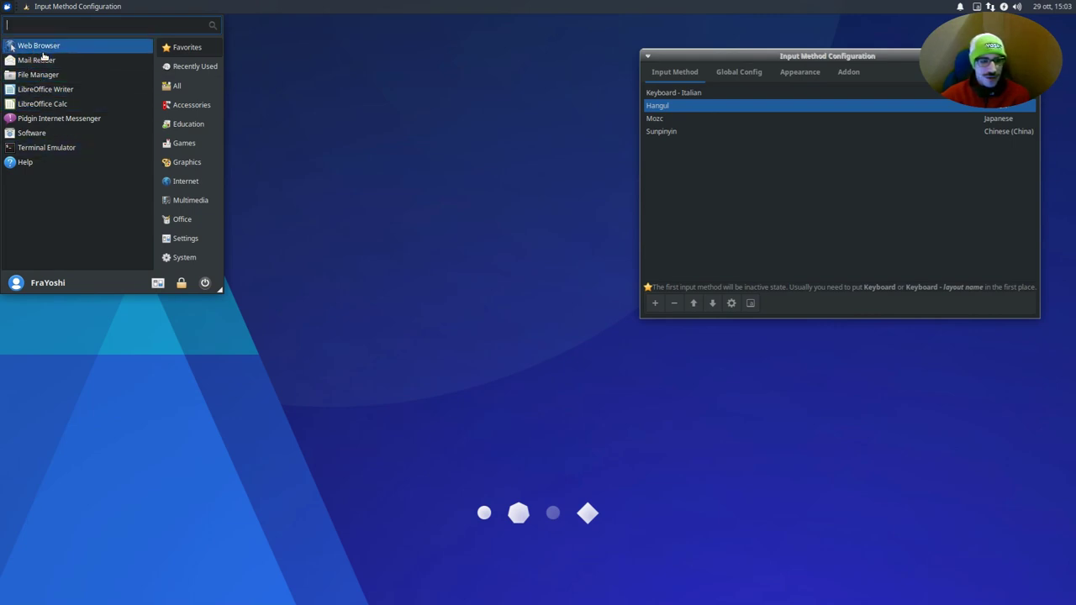
text(kate)
key(Return)
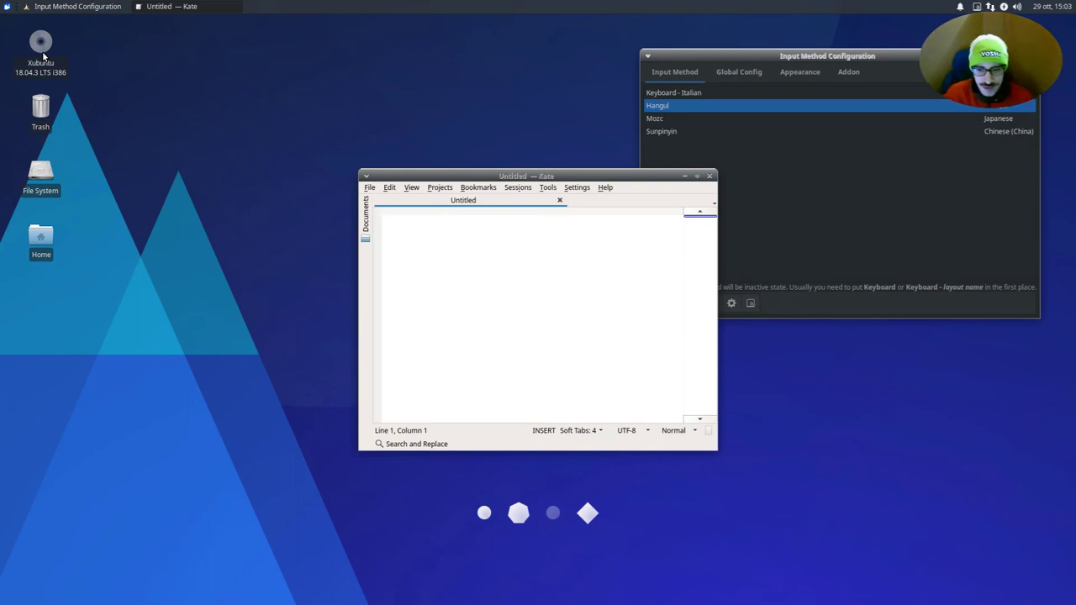
click(737, 118)
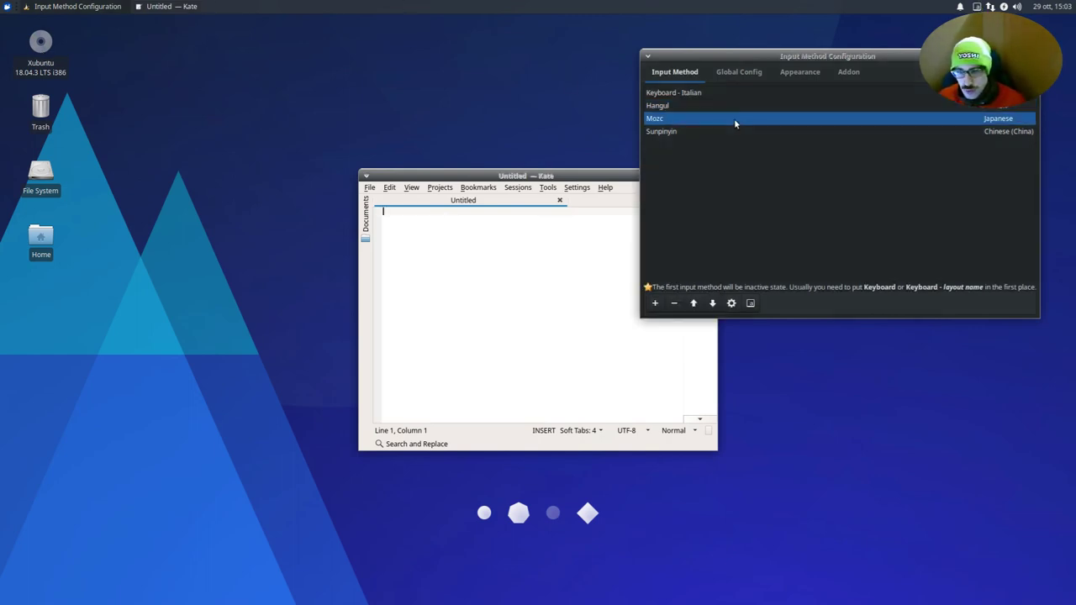
- Remove Mozc from the input methods and type a line of Korean in Kate with Hangul
click(674, 302)
click(457, 293)
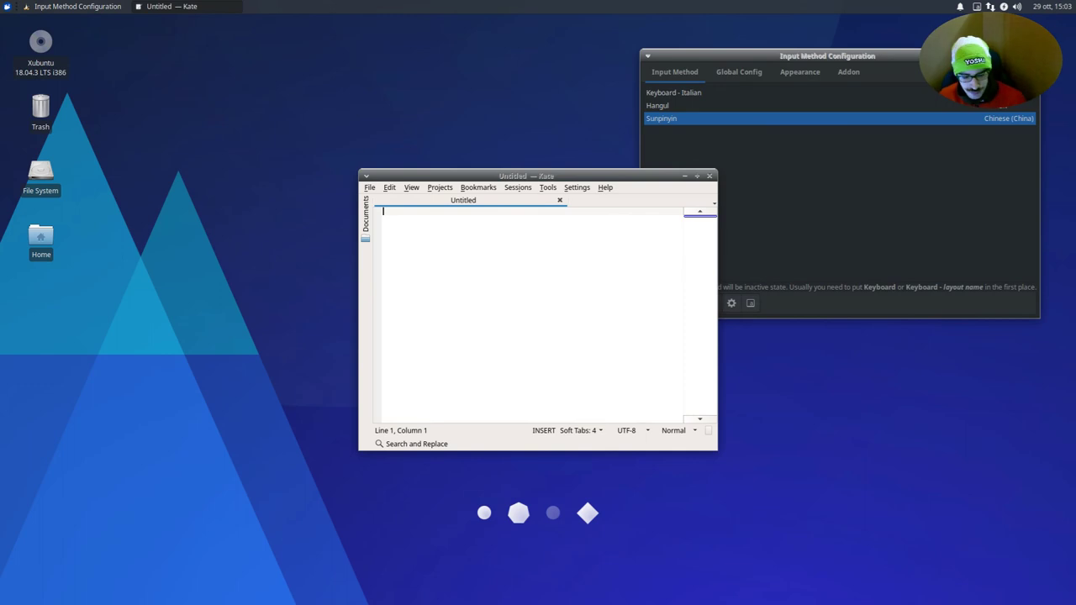
key(ctrl+space)
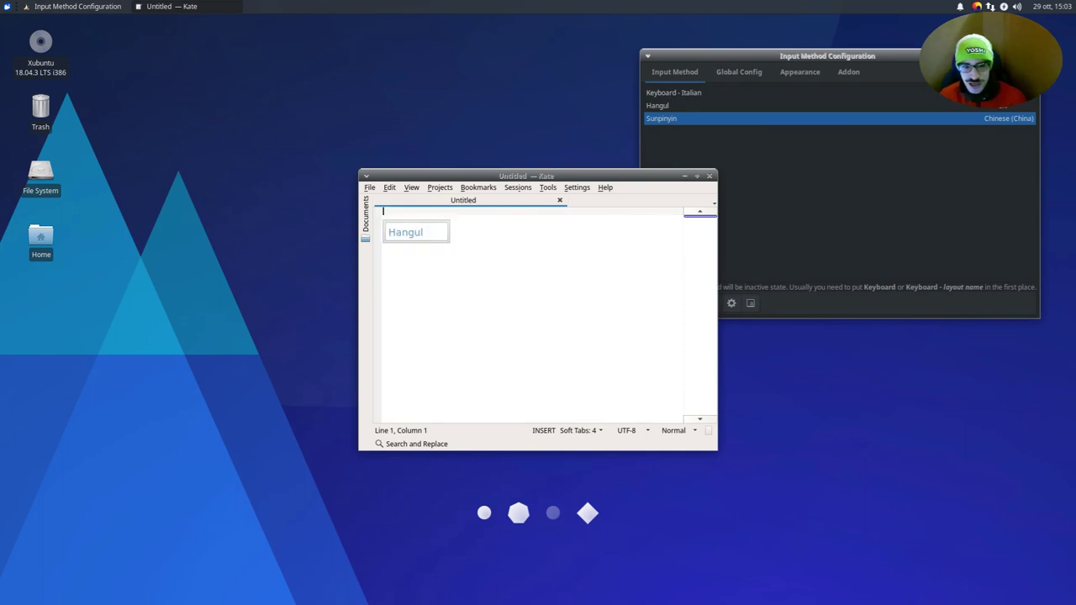
key(ctrl+space)
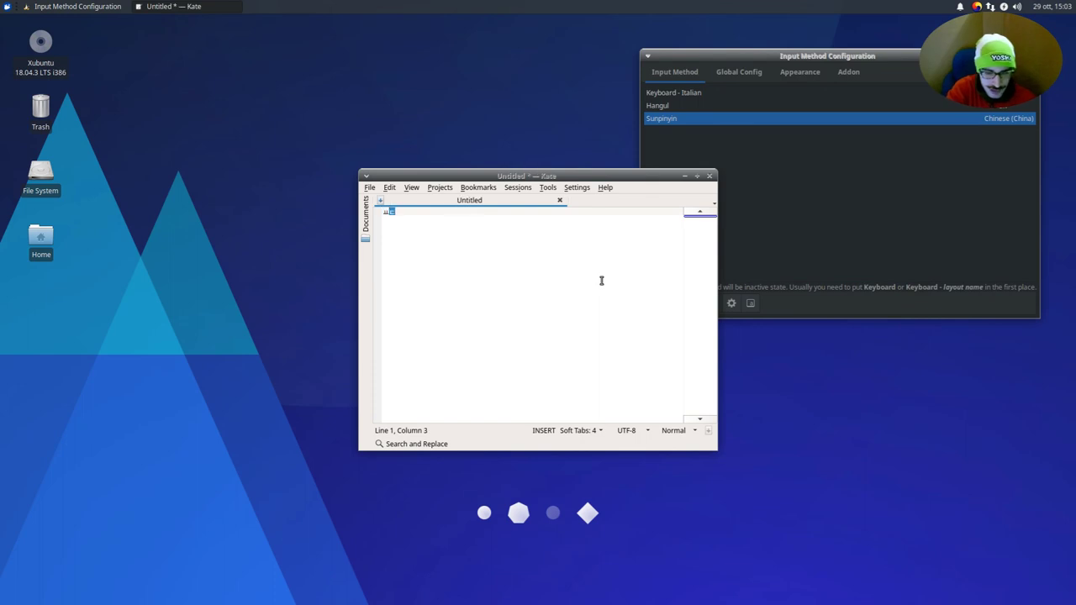
text(ㅆ됴ㅗㅕㅊㅎ누재ㅑㄱ채ㅑㅈ차ㅐㅑㅜ)
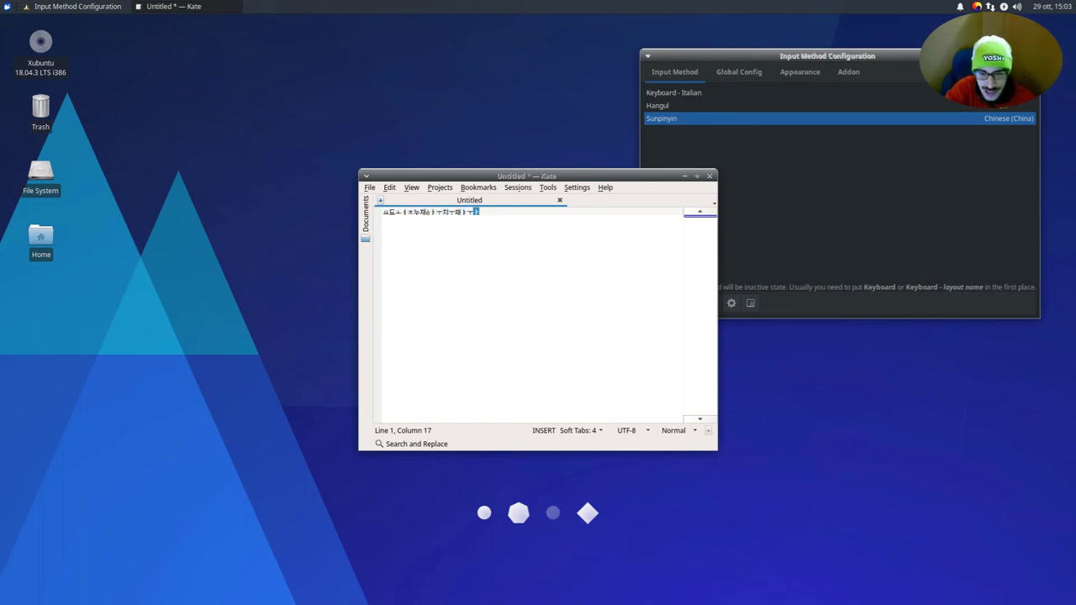
text(ㅏㅜ포         ㅡㅏㅔㅣㅡ아프ㅏ미ㅁ)
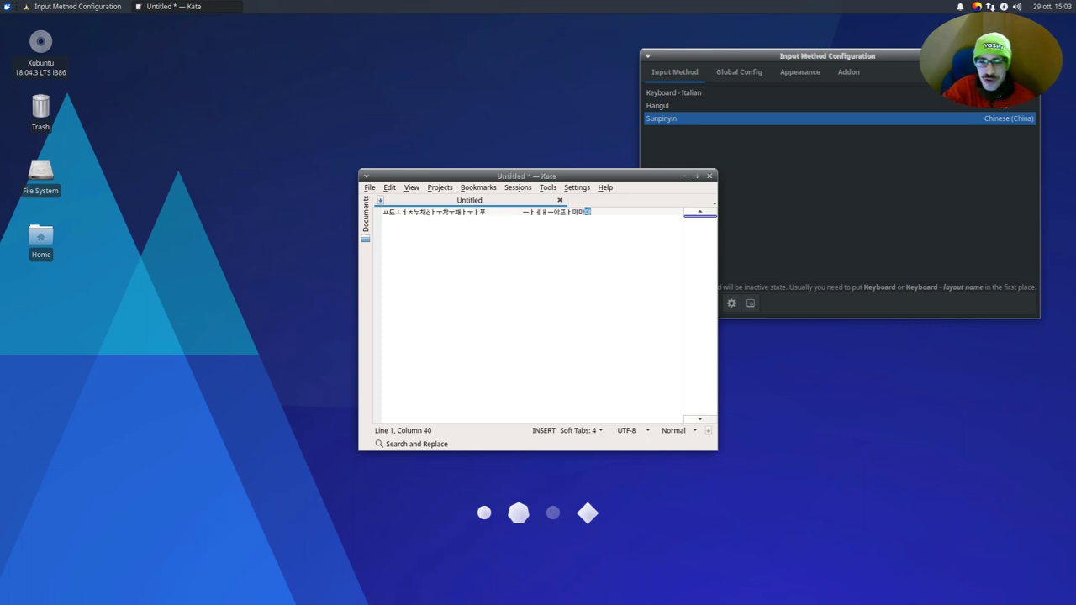
- Clear the Hangul test line and switch the input method to Sunpinyin
key(ctrl+a)
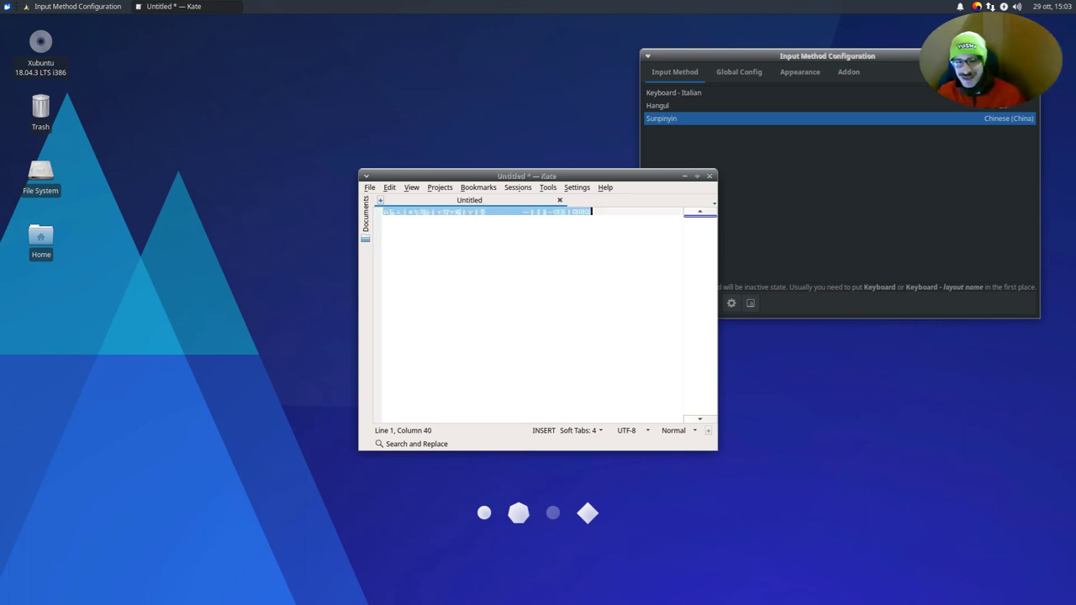
key(BackSpace)
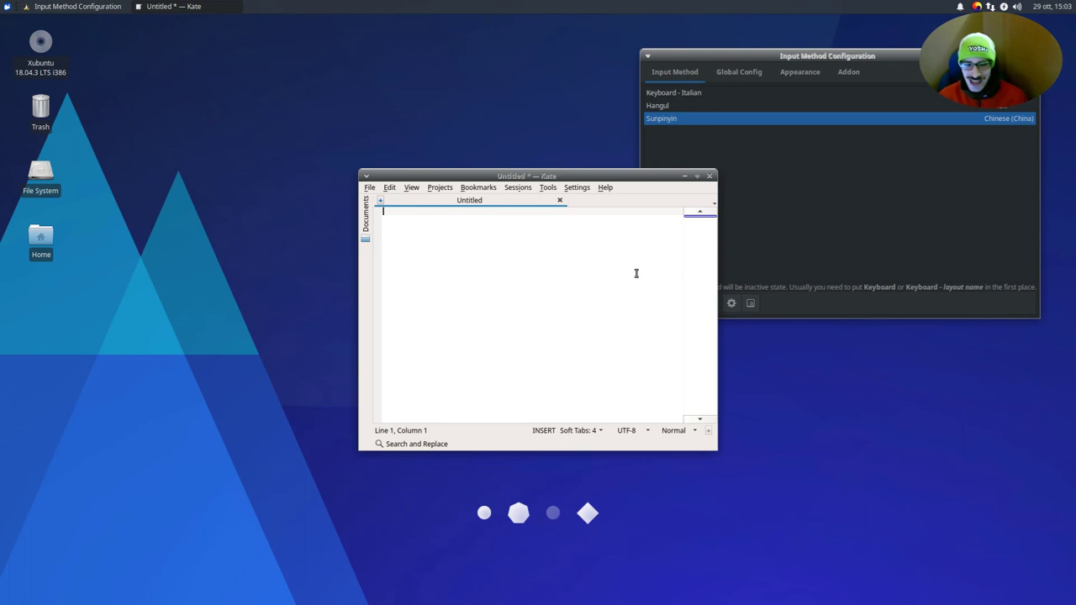
key(ctrl+space)
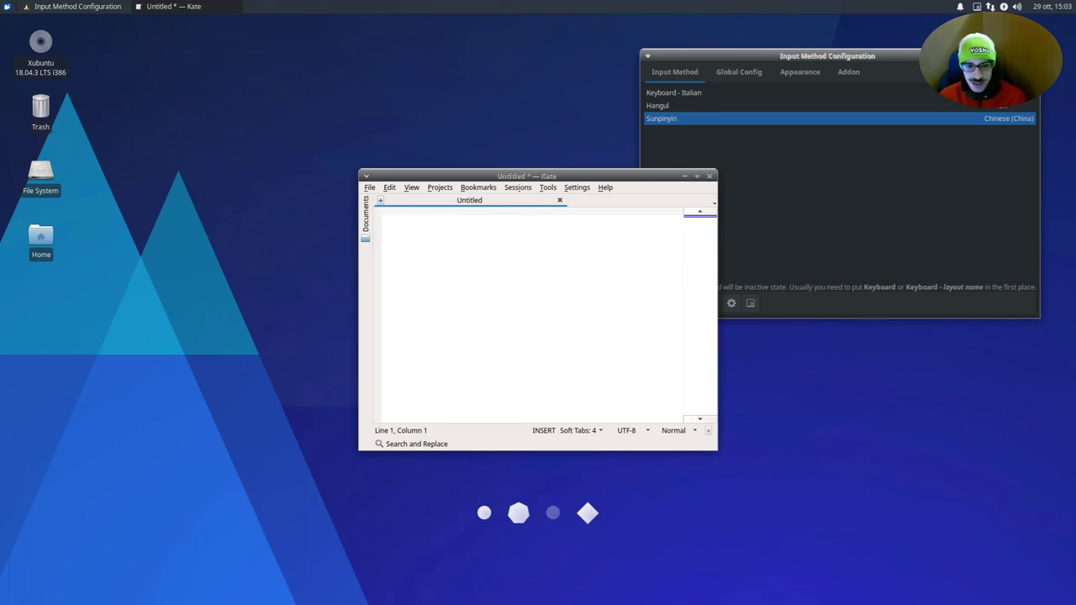
click(698, 107)
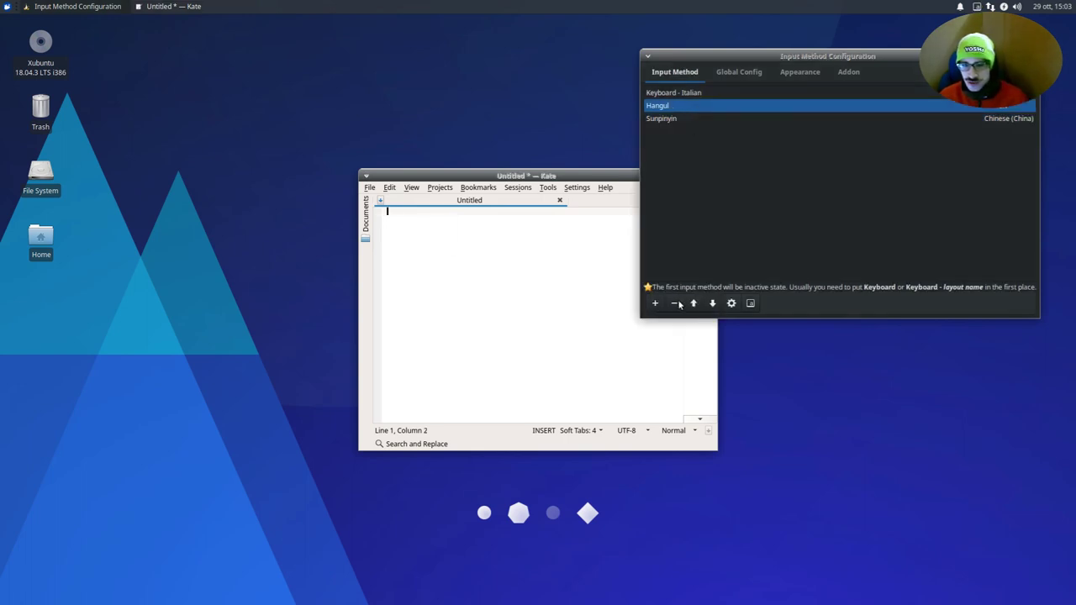
- Remove Hangul from Fcitx and commit raw letters 'hidusduibcb' with Sunpinyin in Kate
click(680, 304)
click(457, 216)
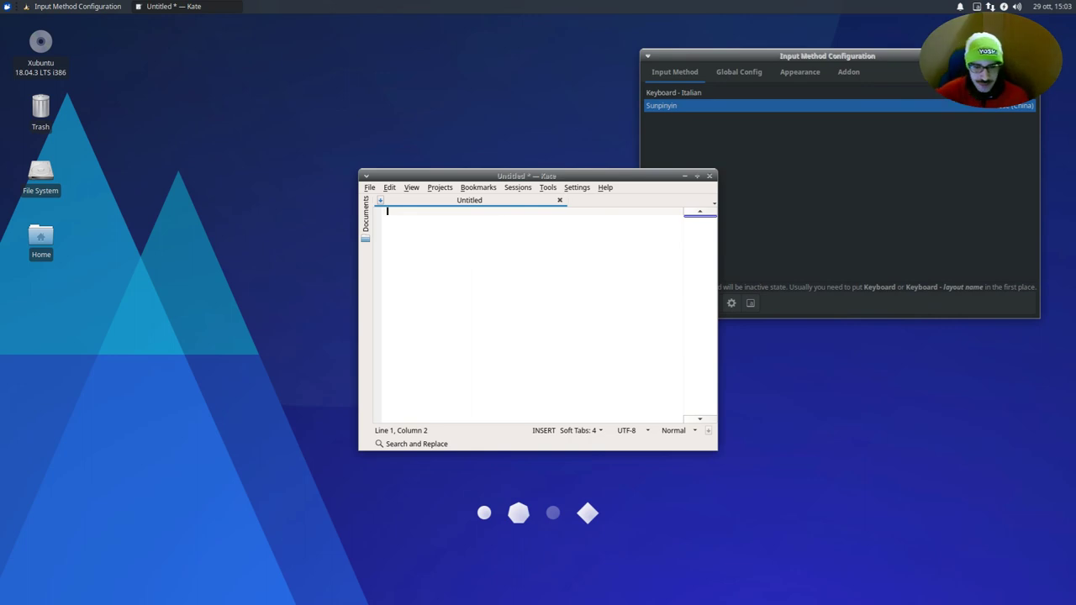
key(ctrl+space)
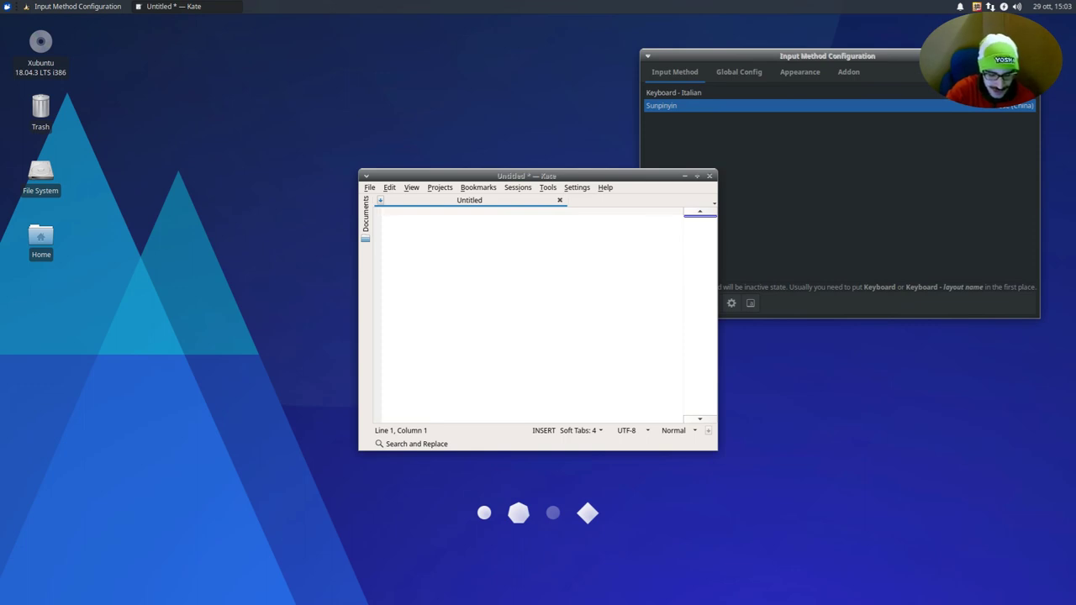
text(hidusduibcb)
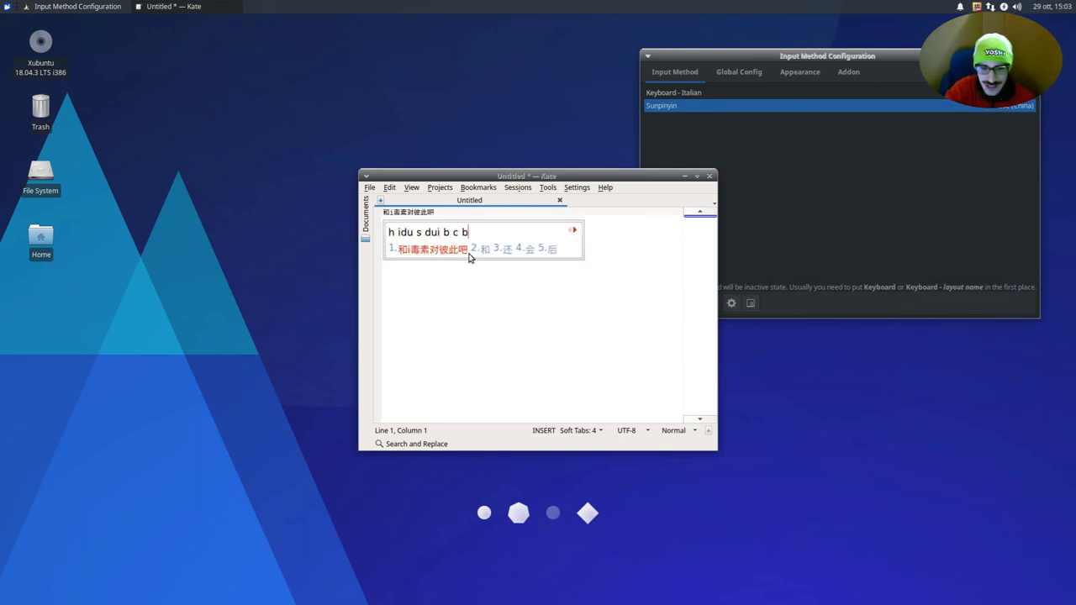
key(Return)
- Type 'shjs' to insert 实际上, then commit raw 'sh' and 'hshs'
text(shjs)
key(space)
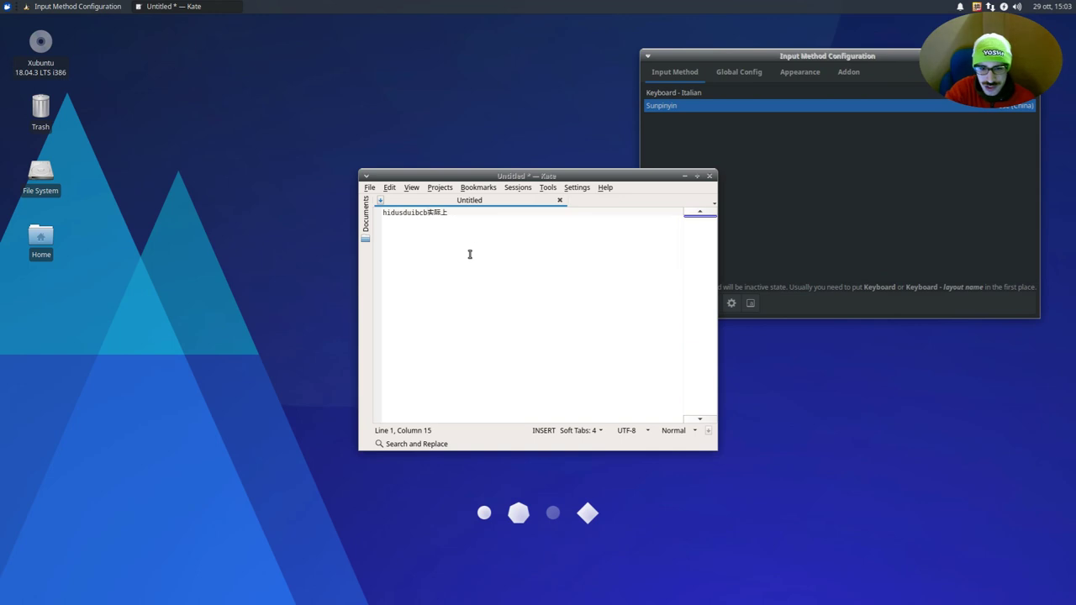
text(sh)
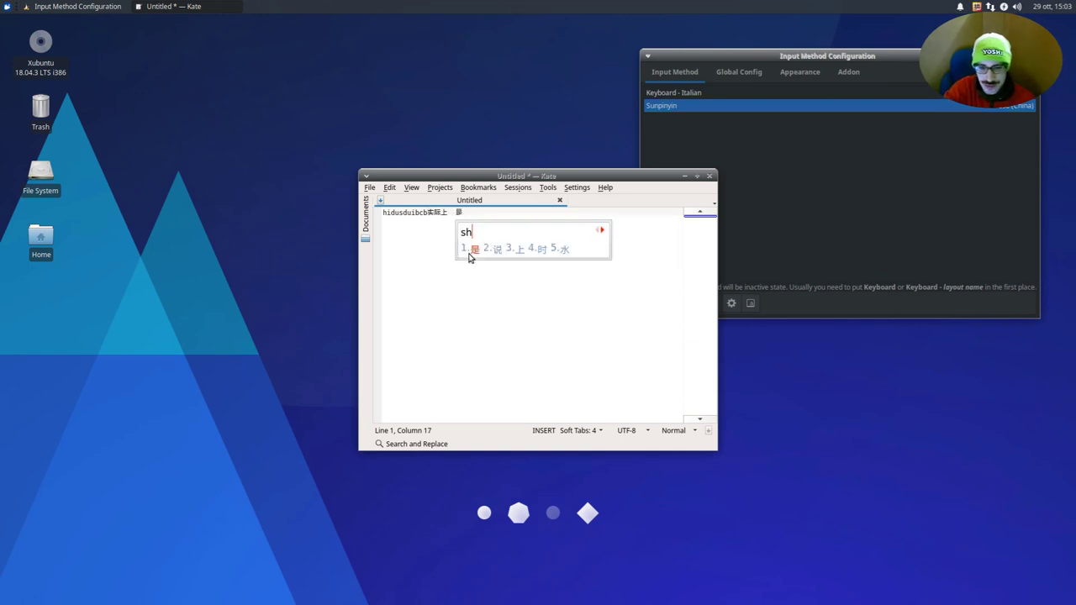
key(Return)
text(hshs)
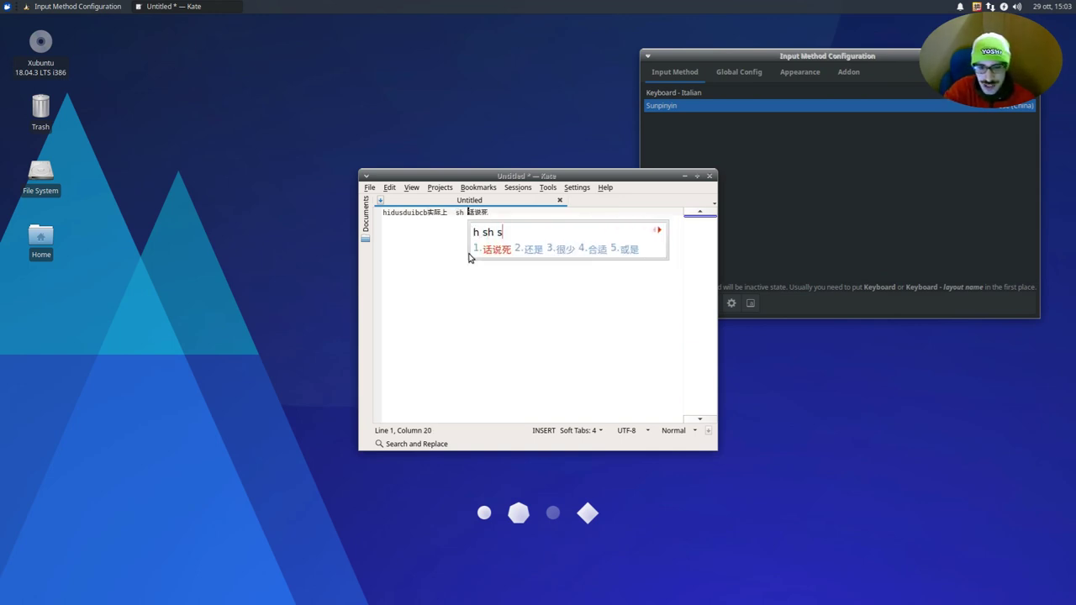
key(Return)
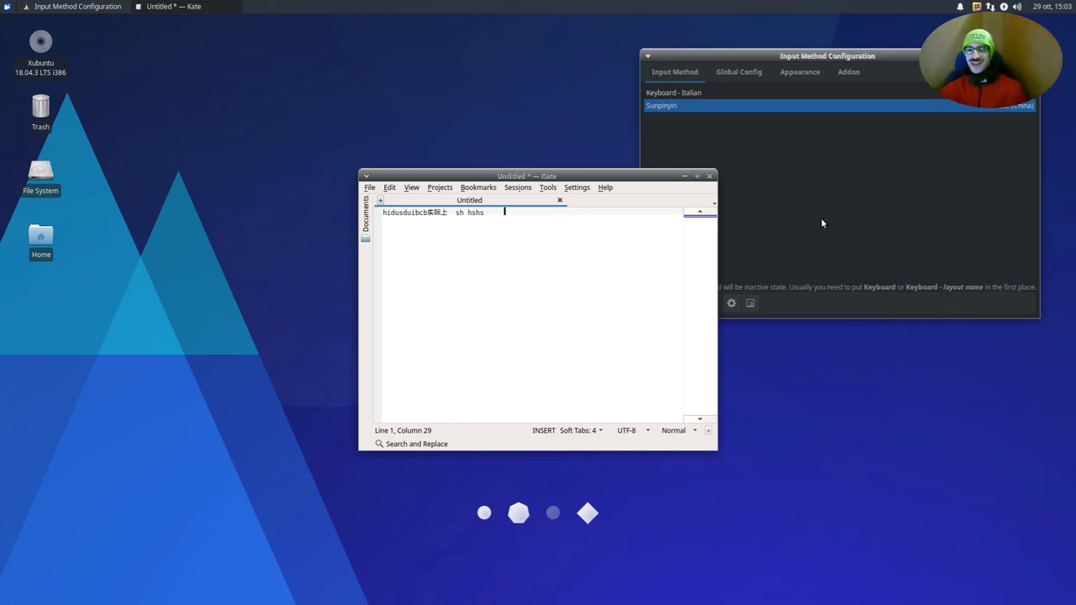
click(811, 182)
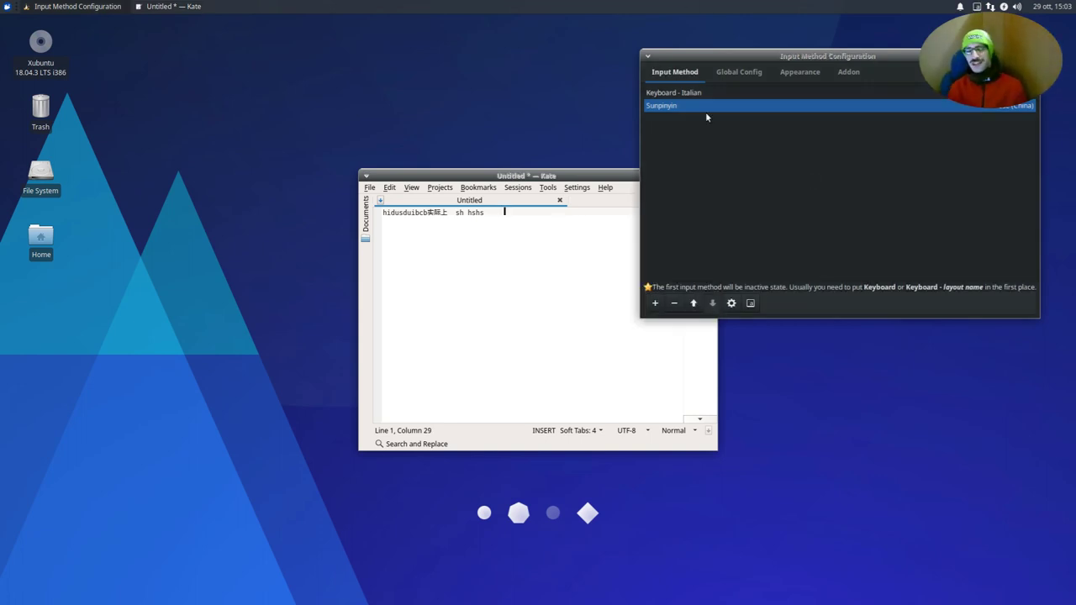